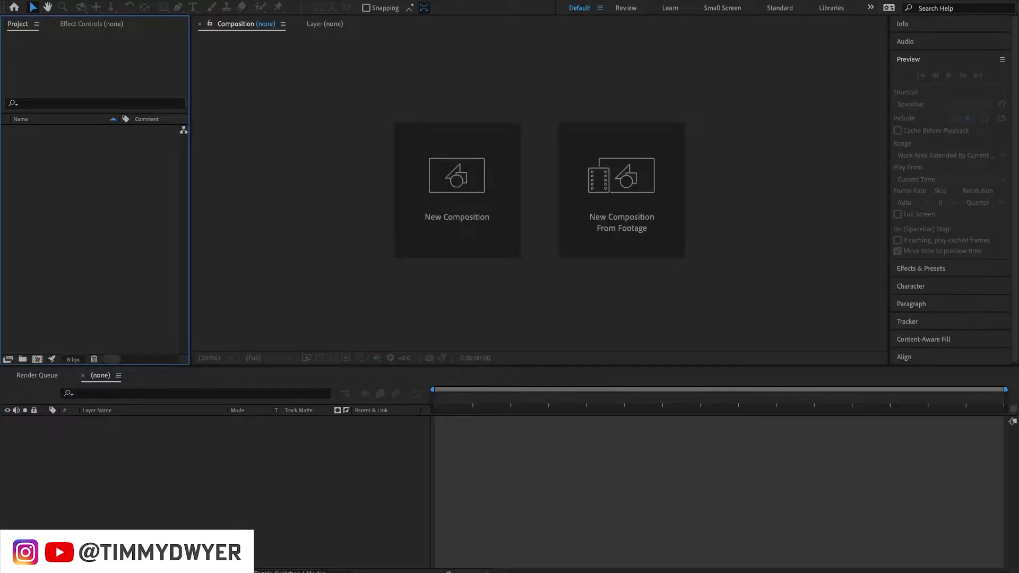
Create a composition named BASE at 1920x1080, 30 fps, with a 0:00:20:00 duration.
{"action": "left_click", "coordinate": [458, 404]}
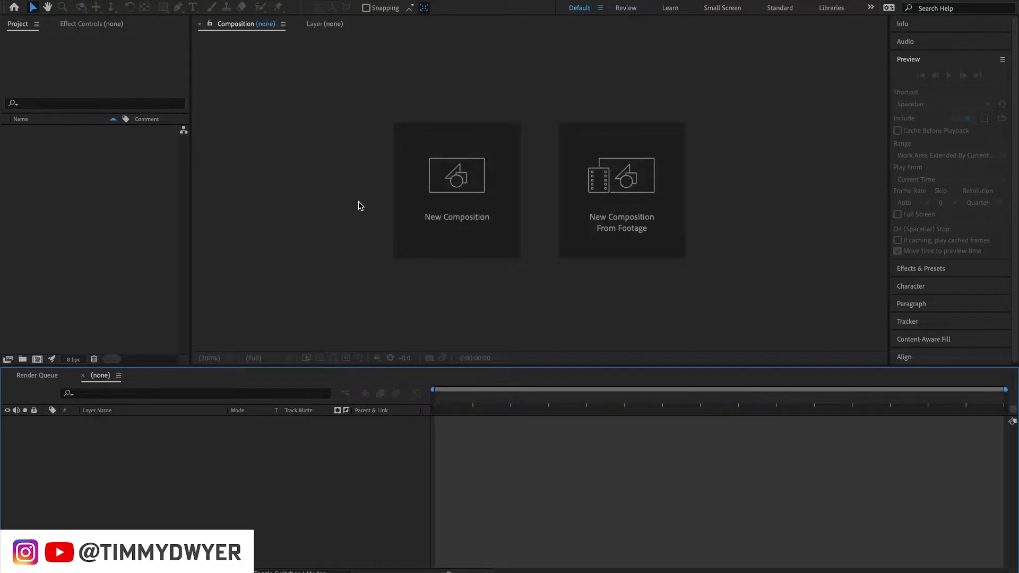
{"action": "left_click", "coordinate": [482, 218]}
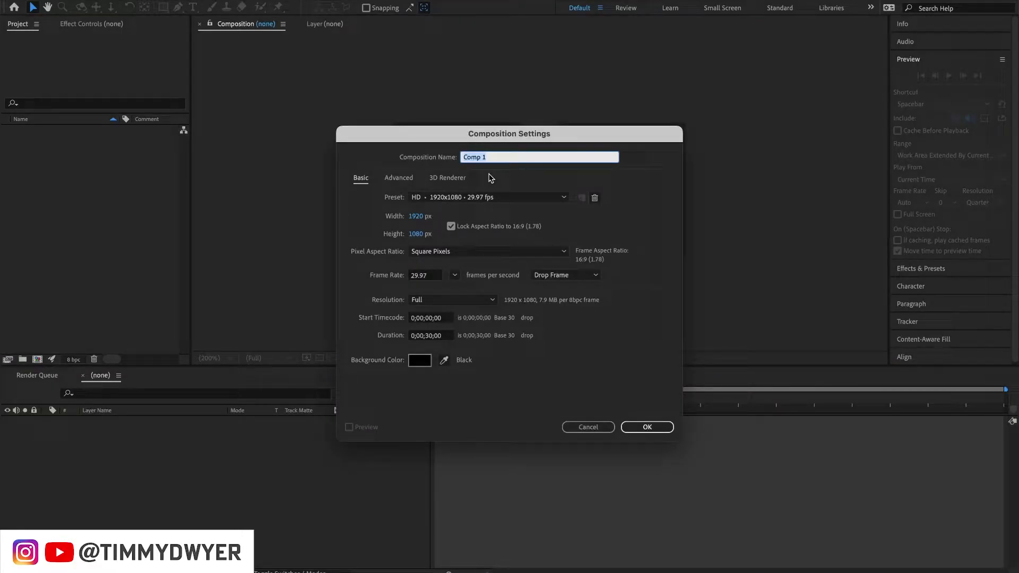
{"action": "type", "text": "BASE"}
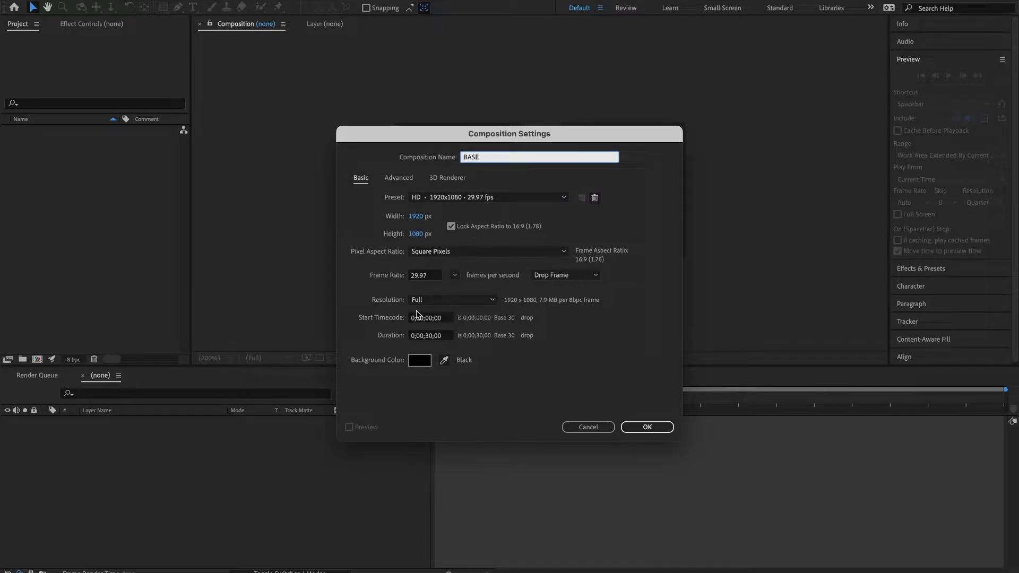
{"action": "left_click", "coordinate": [454, 274]}
{"action": "left_click", "coordinate": [476, 377]}
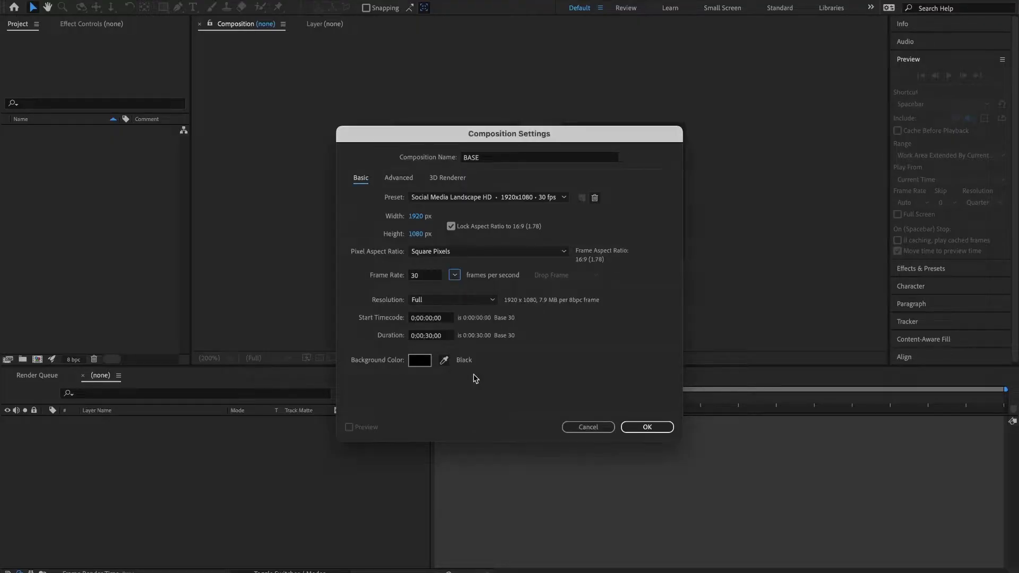
{"action": "left_click", "coordinate": [427, 337]}
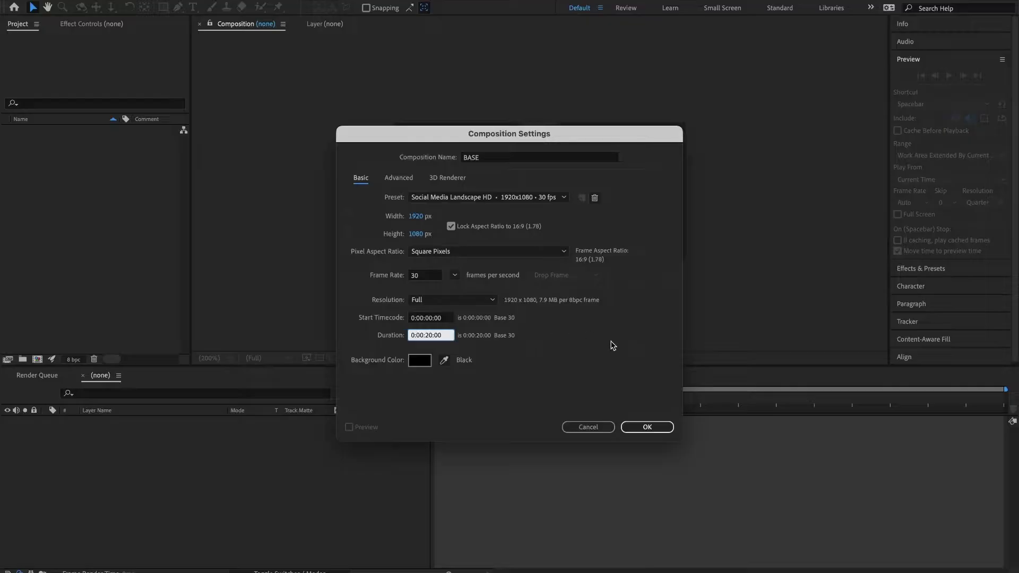
{"action": "left_click", "coordinate": [645, 427]}
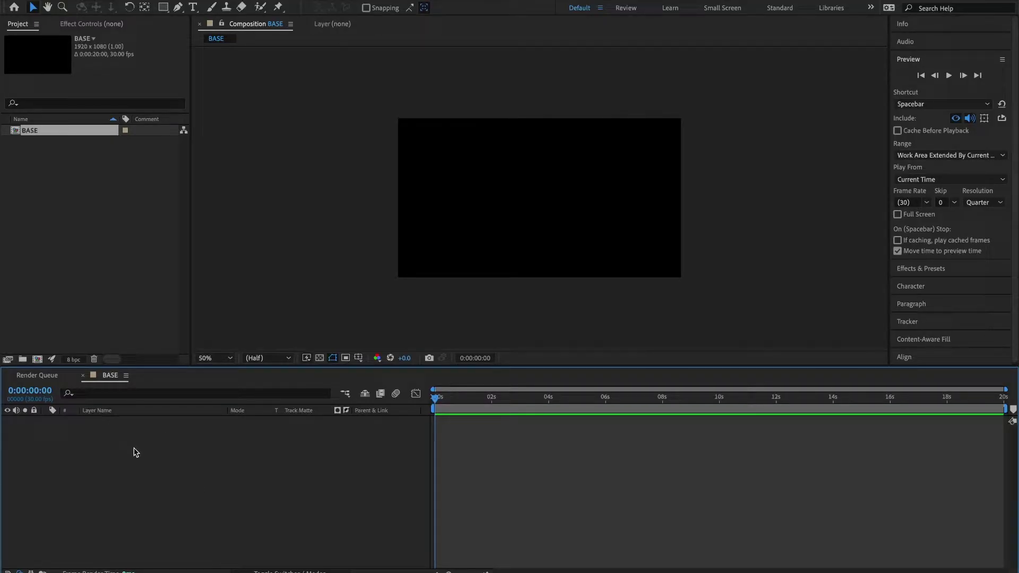
Add a comp-size 1920x1080 solid coloured 000000 black, Black Solid 1, to BASE.
{"action": "right_click", "coordinate": [154, 433]}
{"action": "mouse_move", "coordinate": [175, 424]}
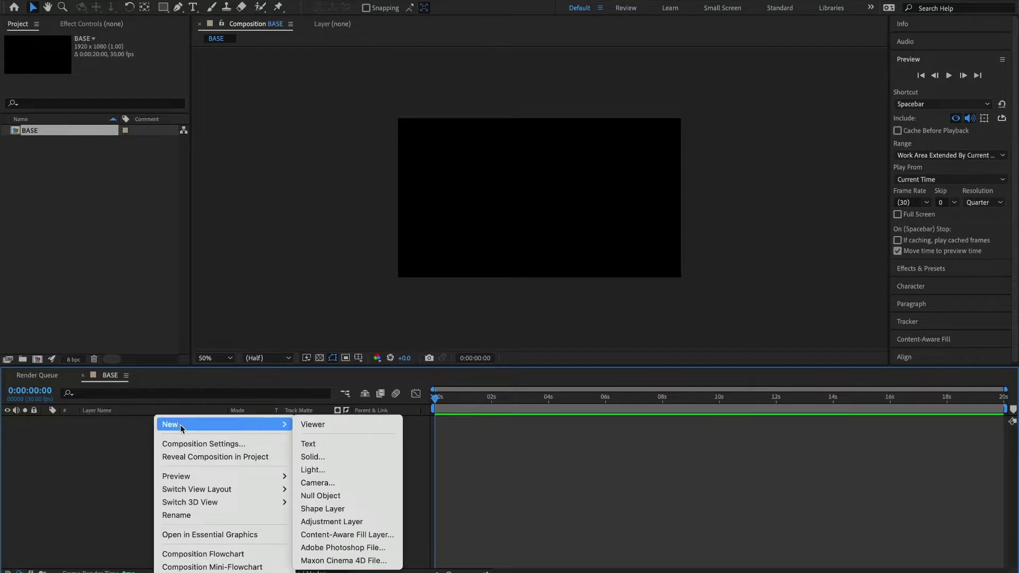
{"action": "left_click", "coordinate": [314, 457]}
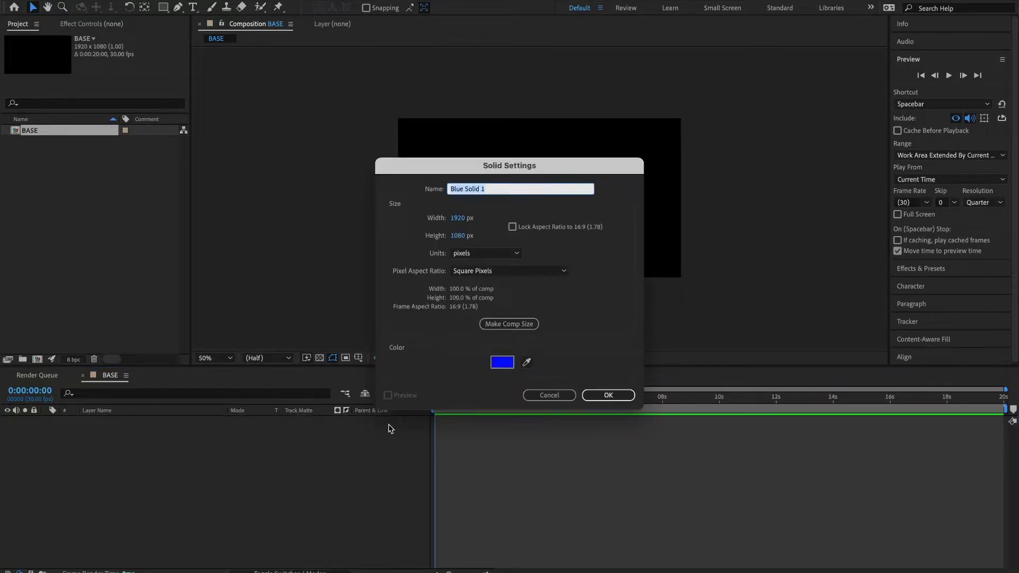
{"action": "left_click", "coordinate": [502, 362]}
{"action": "left_click_drag", "start_coordinate": [409, 402], "coordinate": [372, 511]}
{"action": "left_click", "coordinate": [633, 327]}
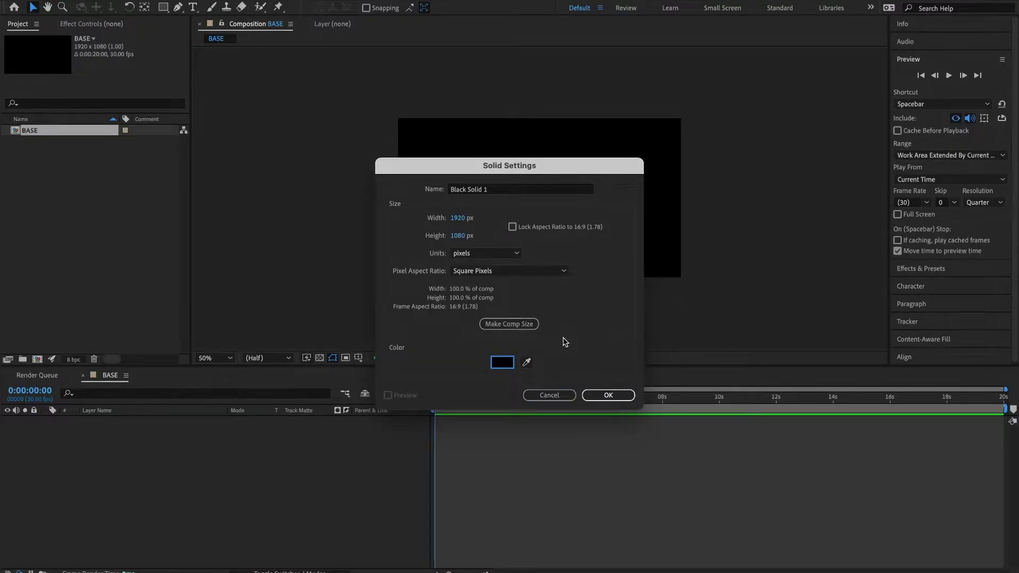
{"action": "left_click", "coordinate": [533, 325]}
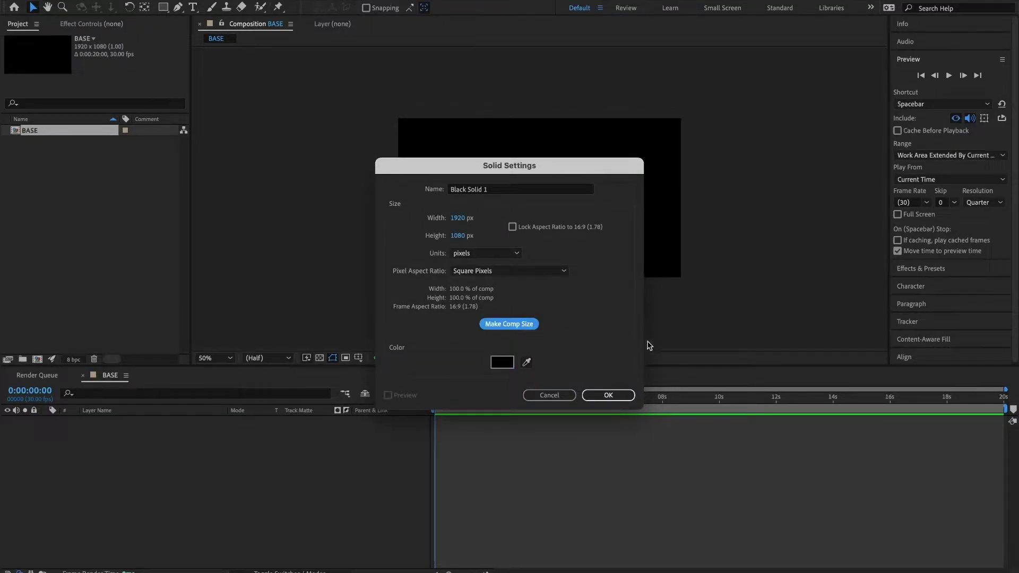
{"action": "left_click", "coordinate": [618, 399]}
{"action": "left_click", "coordinate": [921, 268]}
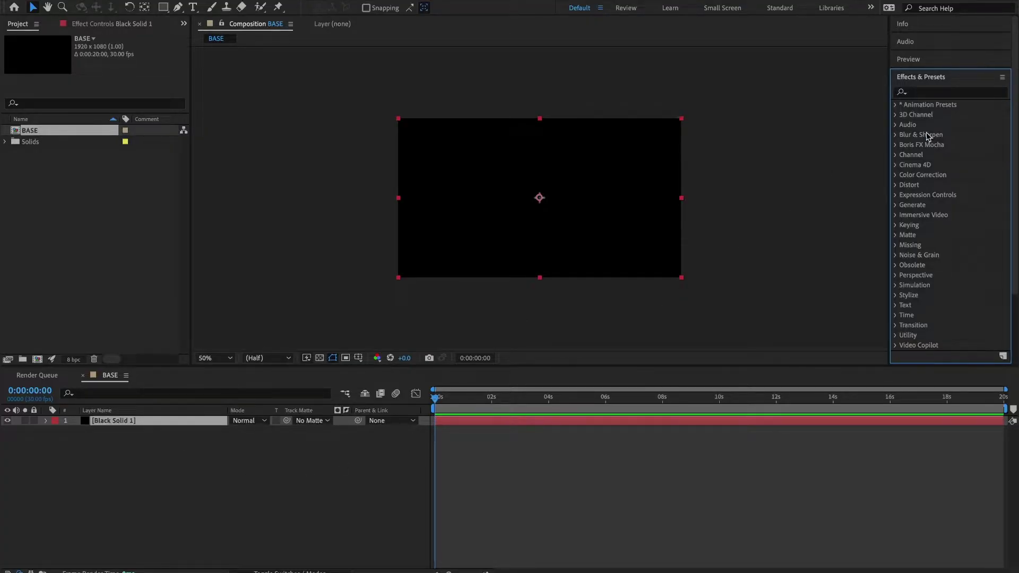
Search Effects & Presets for 'fractal' and apply Fractal Noise to Black Solid 1.
{"action": "left_click", "coordinate": [923, 91]}
{"action": "type", "text": "fracta"}
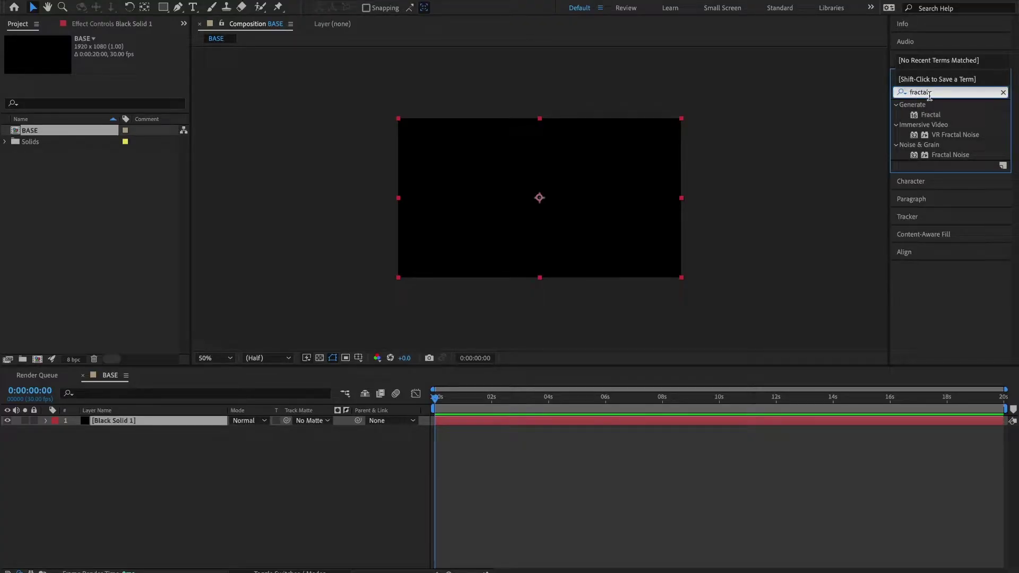
{"action": "type", "text": "l"}
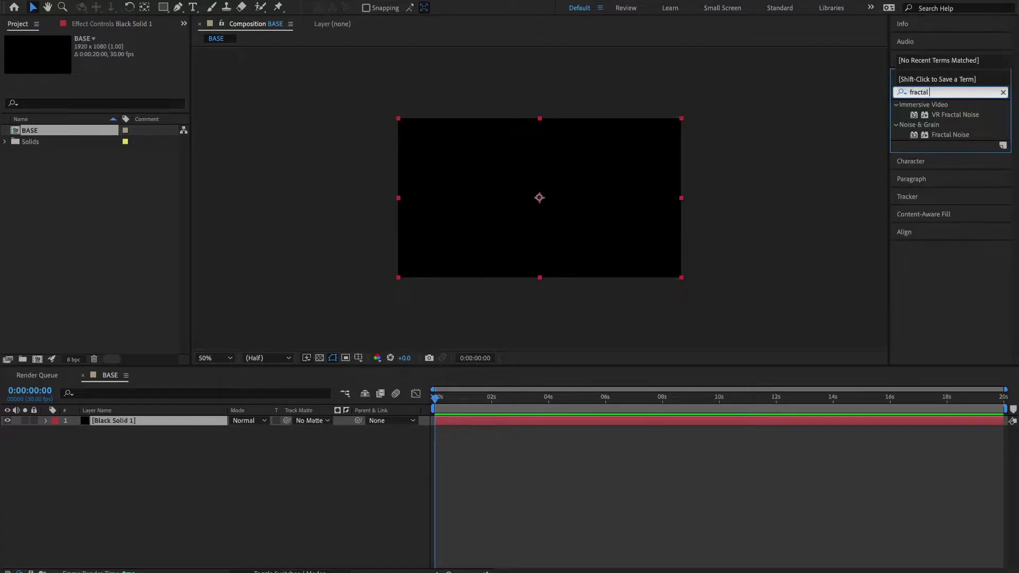
{"action": "left_click", "coordinate": [938, 134]}
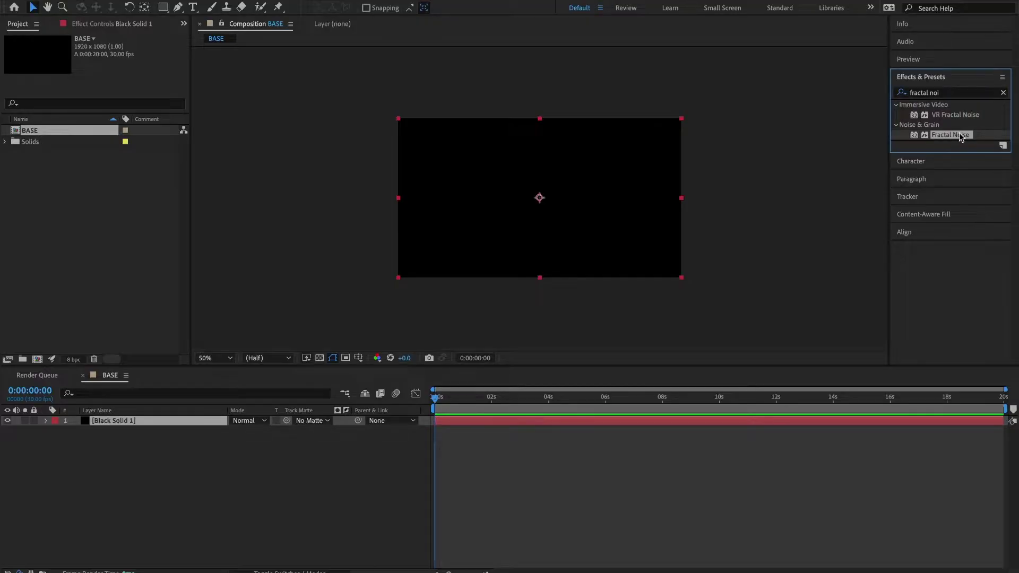
{"action": "double_click", "coordinate": [959, 135]}
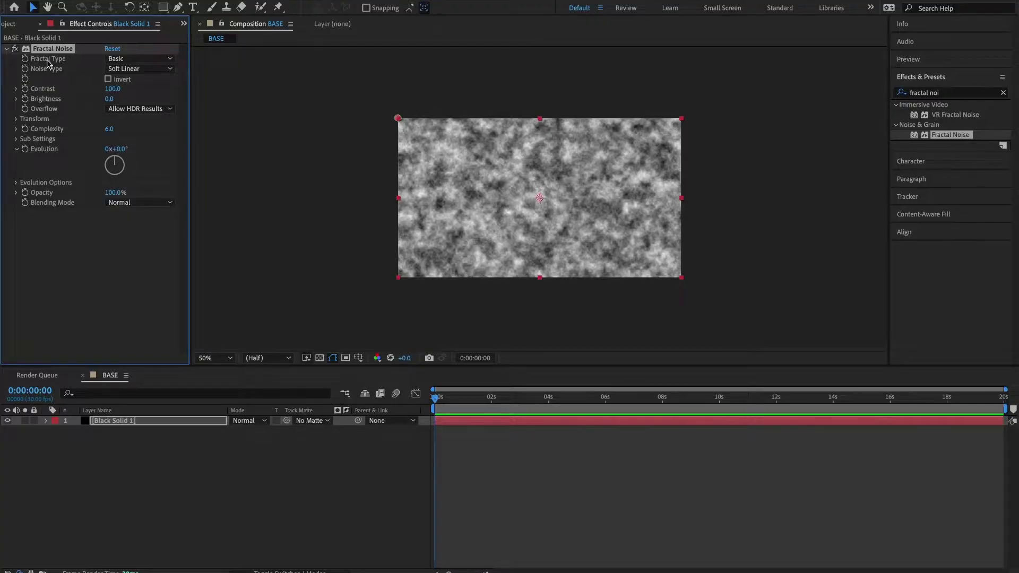
Set Fractal Noise to Swirly type with Contrast 70 and Brightness -20.
{"action": "left_click", "coordinate": [124, 58]}
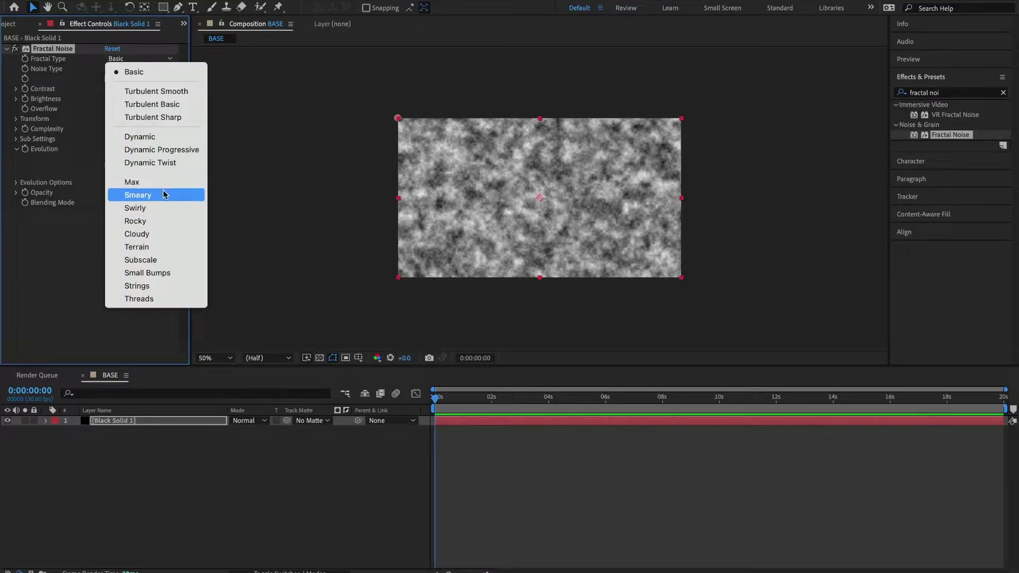
{"action": "left_click", "coordinate": [164, 208]}
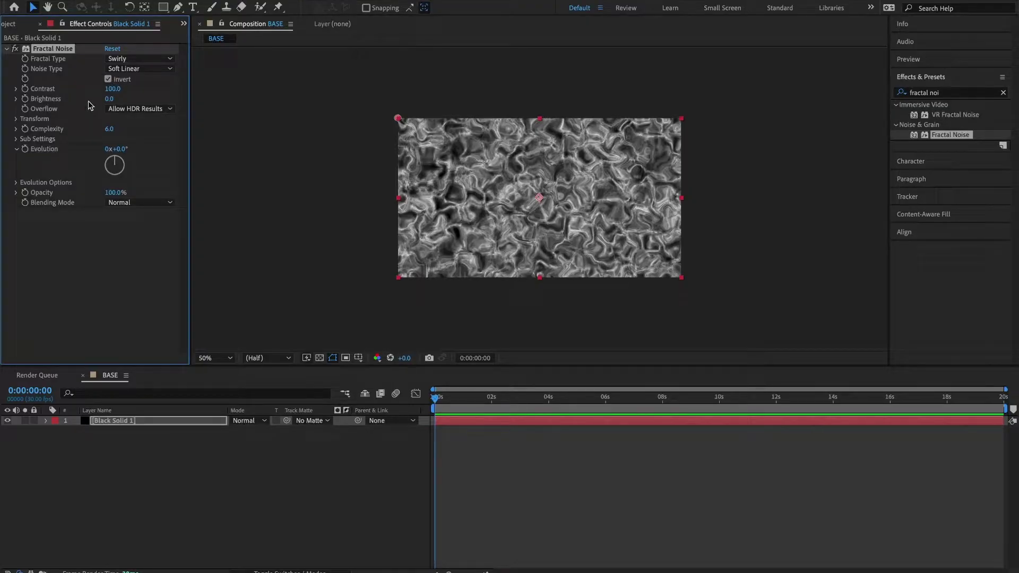
{"action": "left_click", "coordinate": [114, 88]}
{"action": "type", "text": "70"}
{"action": "key", "text": "Return"}
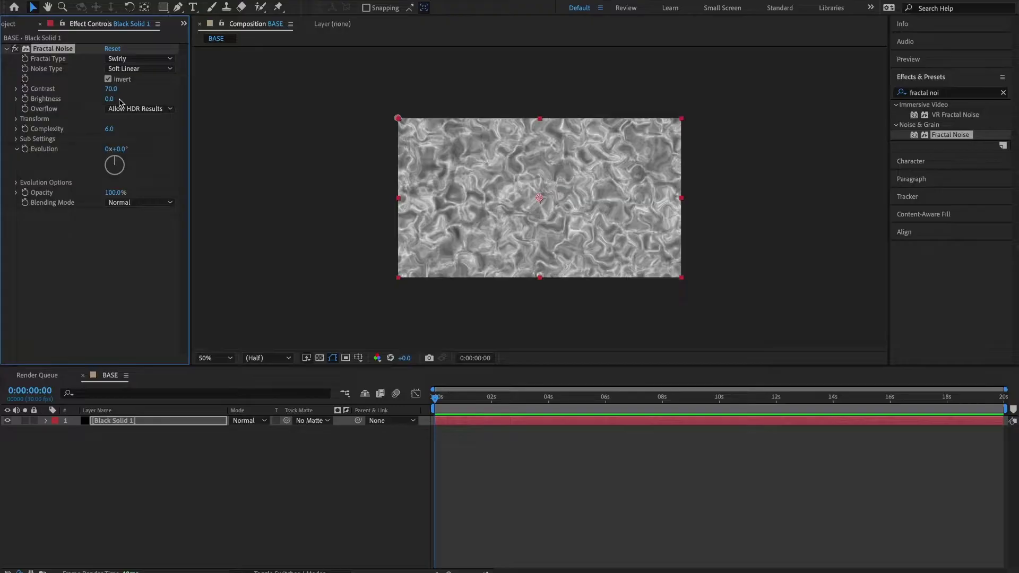
{"action": "left_click", "coordinate": [108, 99]}
{"action": "type", "text": "-20"}
{"action": "key", "text": "Return"}
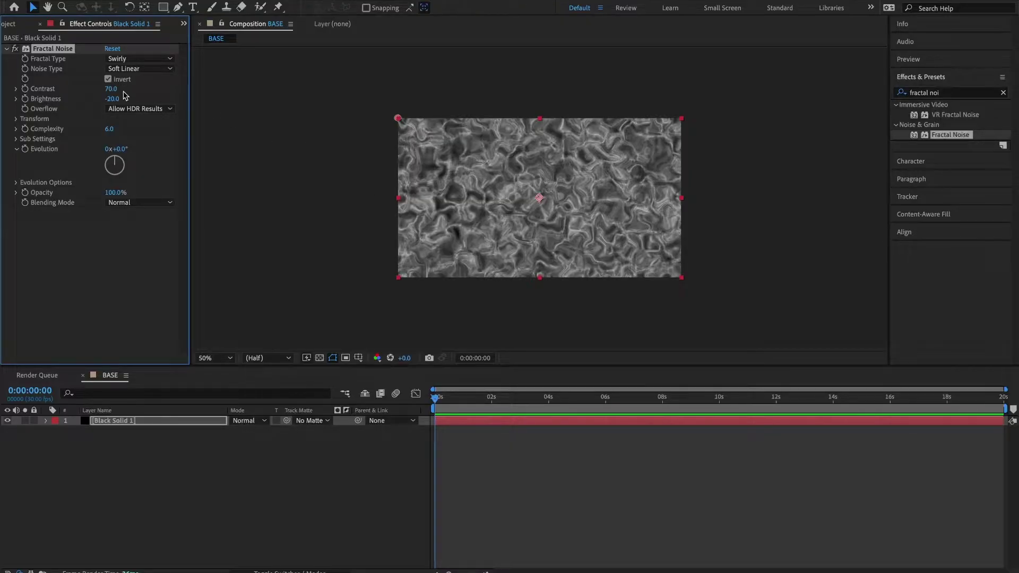
Set the noise Transform Scale to 355, Complexity to 2 and Sub Scaling to about 55.
{"action": "left_click", "coordinate": [15, 119]}
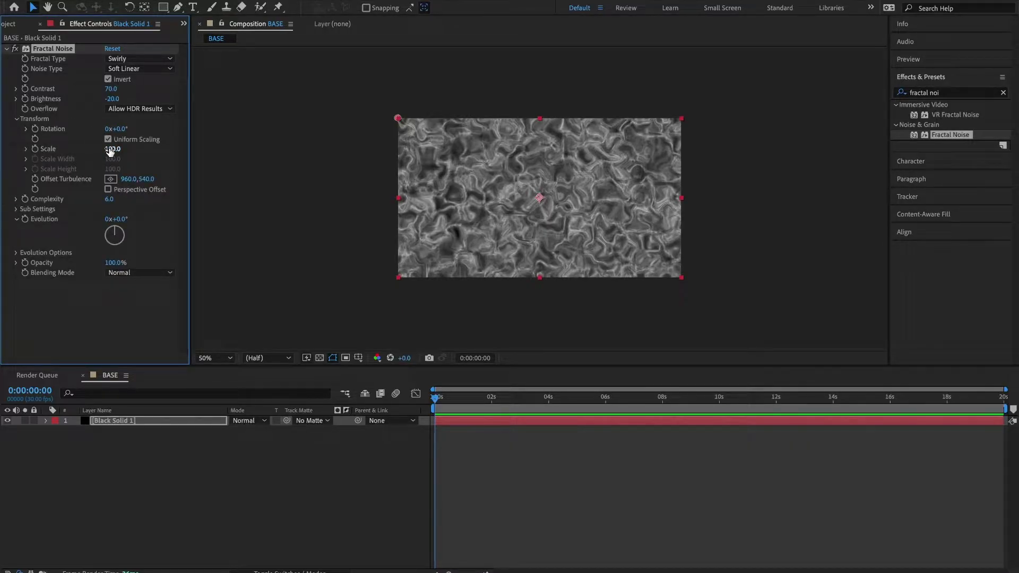
{"action": "left_click", "coordinate": [111, 149]}
{"action": "type", "text": "355"}
{"action": "key", "text": "Return"}
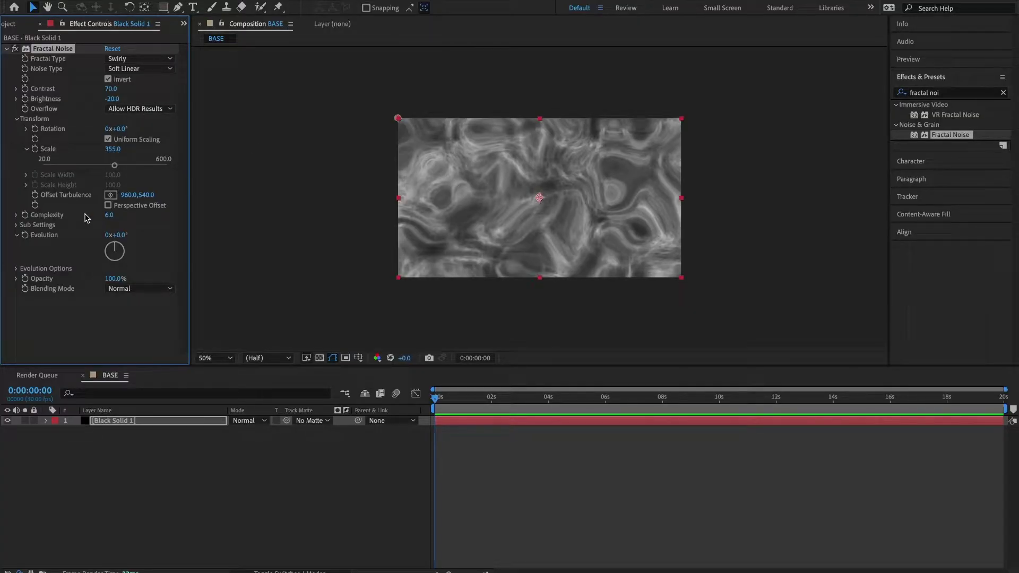
{"action": "left_click", "coordinate": [108, 215]}
{"action": "type", "text": "2"}
{"action": "key", "text": "Return"}
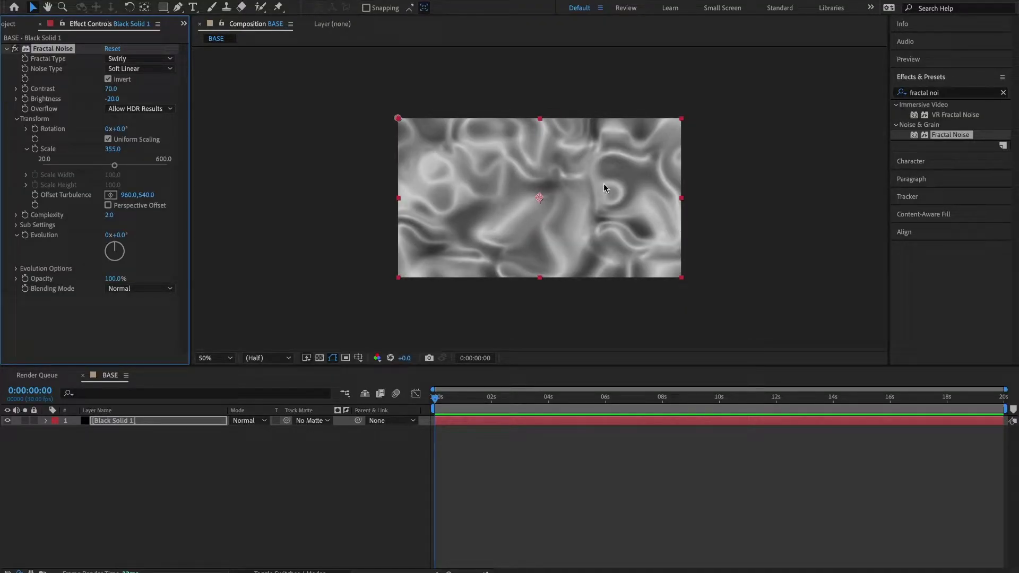
{"action": "left_click", "coordinate": [16, 225]}
{"action": "scroll", "coordinate": [72, 232], "scroll_direction": "down", "scroll_amount": 1}
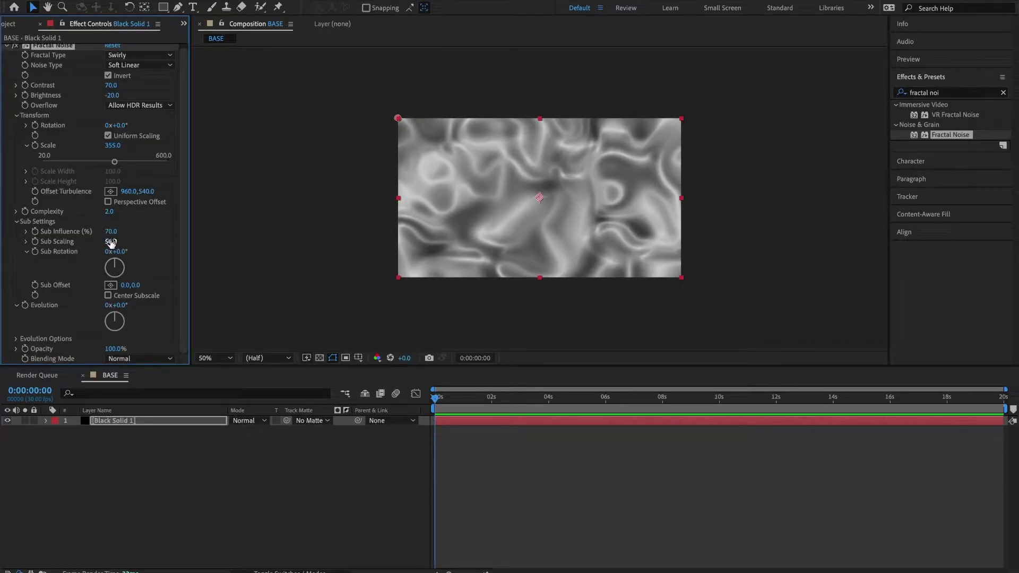
{"action": "mouse_move", "coordinate": [110, 242]}
{"action": "left_mouse_down"}
{"action": "mouse_move", "coordinate": [146, 245]}
{"action": "mouse_move", "coordinate": [129, 244]}
{"action": "left_mouse_up"}
{"action": "left_click", "coordinate": [17, 222]}
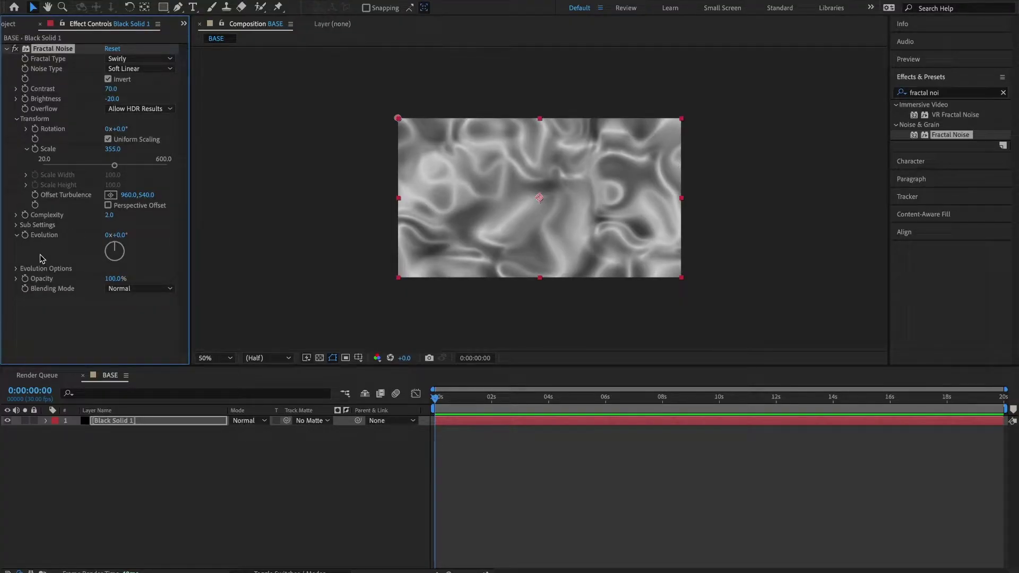
Enable Cycle Evolution and keyframe Evolution to reach 1 revolution at the last frame.
{"action": "left_click", "coordinate": [16, 269]}
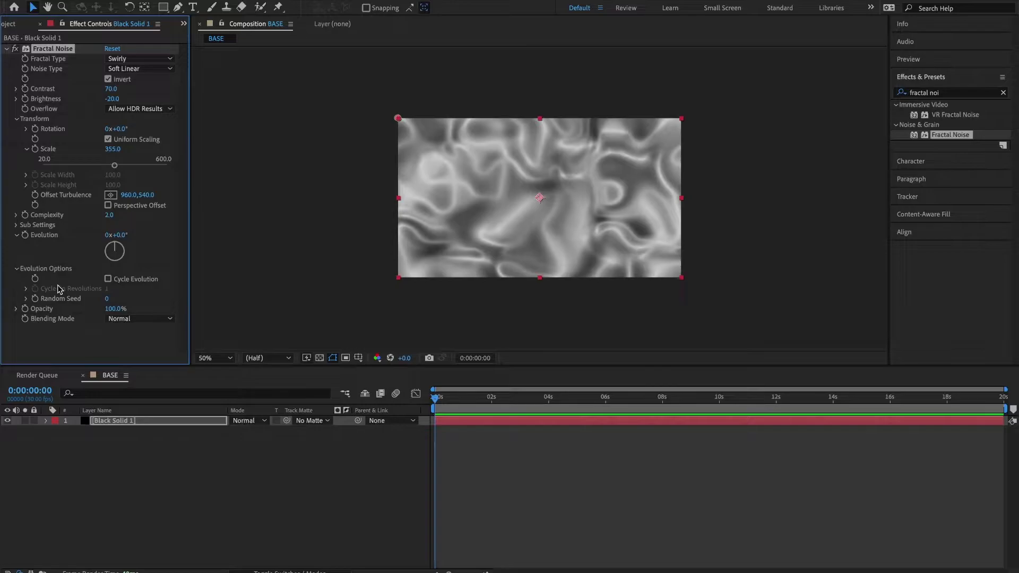
{"action": "left_click", "coordinate": [108, 279]}
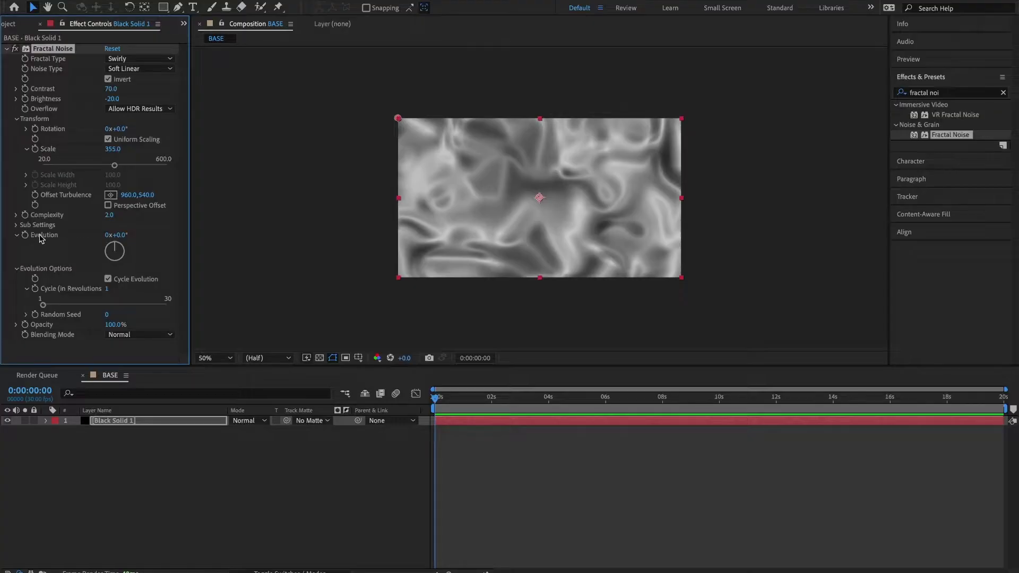
{"action": "left_click", "coordinate": [441, 401]}
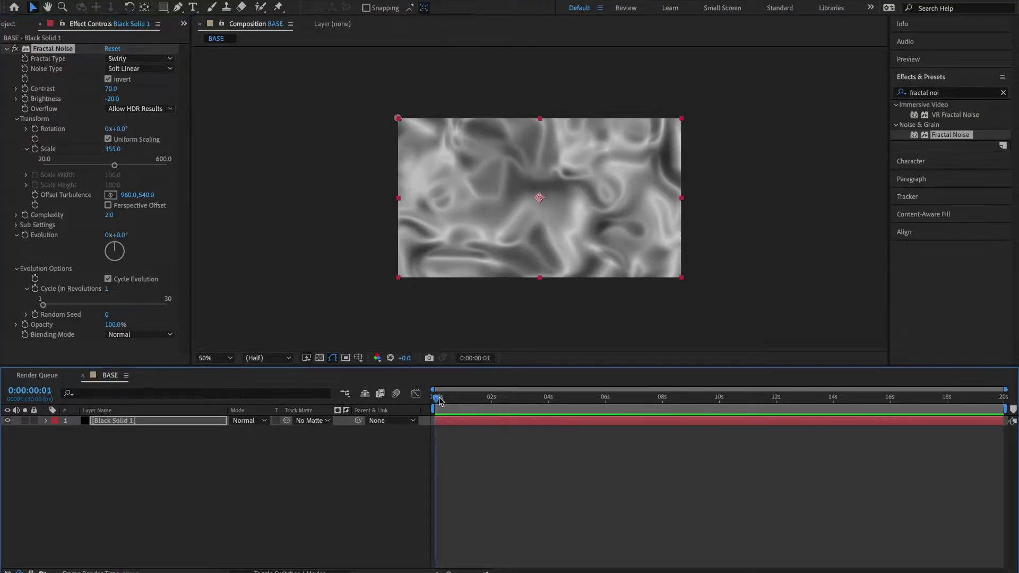
{"action": "left_click", "coordinate": [25, 234]}
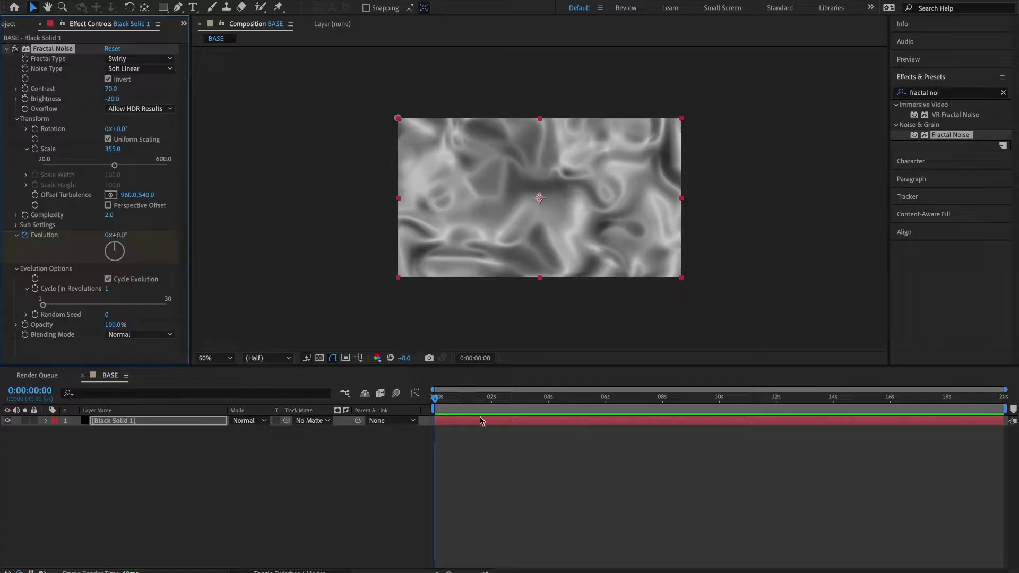
{"action": "left_click_drag", "start_coordinate": [710, 399], "coordinate": [1003, 399]}
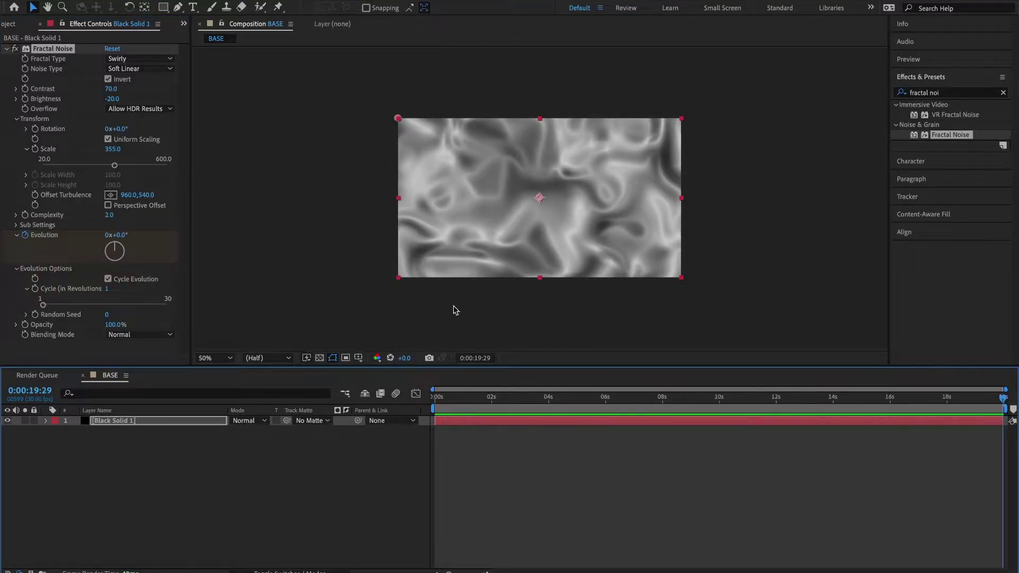
{"action": "left_click", "coordinate": [109, 234]}
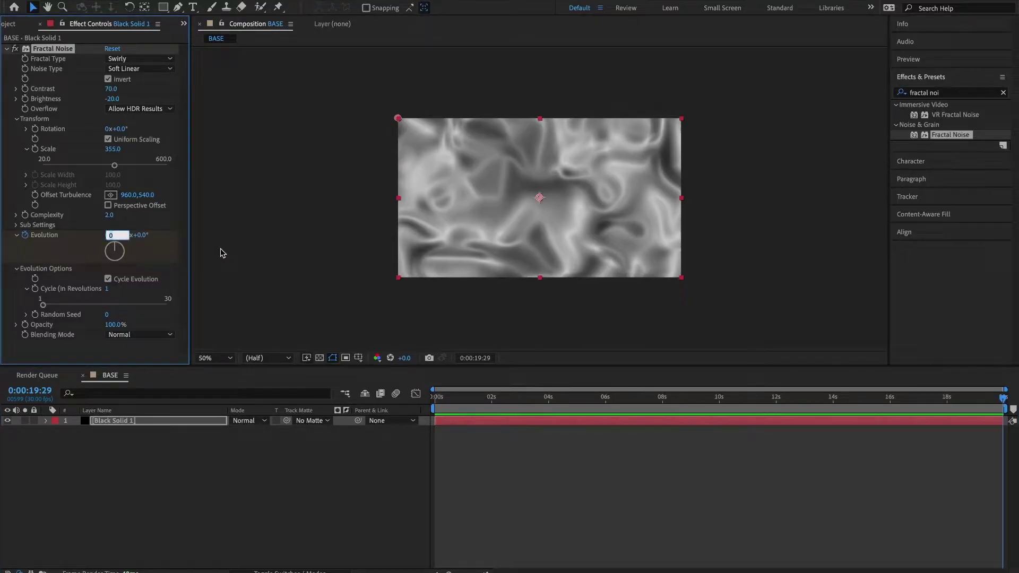
{"action": "type", "text": "1"}
{"action": "key", "text": "Return"}
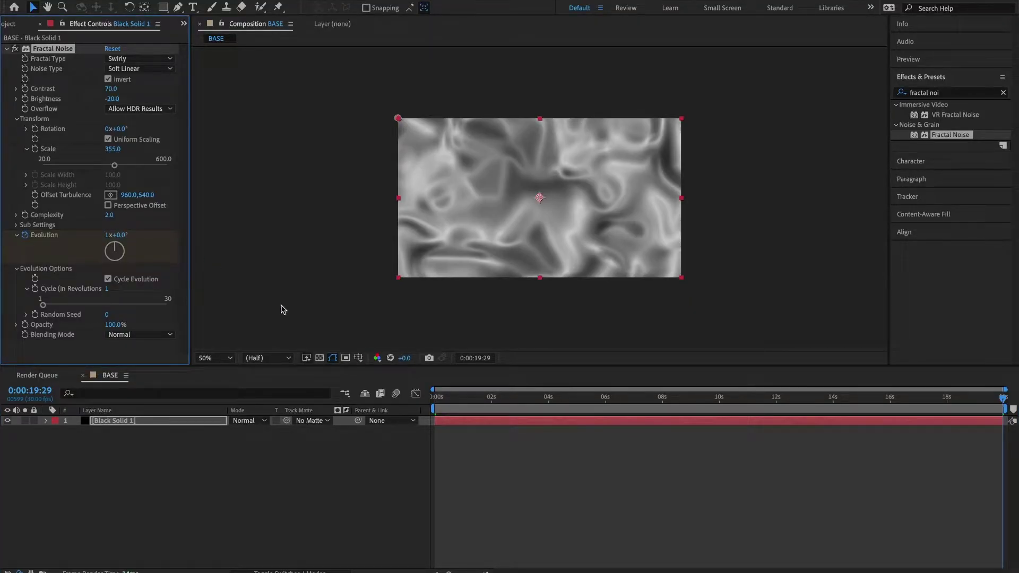
Scrub from the start to preview the evolving noise, then show the Project panel.
{"action": "left_click", "coordinate": [436, 397]}
{"action": "mouse_move", "coordinate": [436, 398]}
{"action": "left_mouse_down"}
{"action": "mouse_move", "coordinate": [911, 398]}
{"action": "mouse_move", "coordinate": [435, 398]}
{"action": "left_mouse_up"}
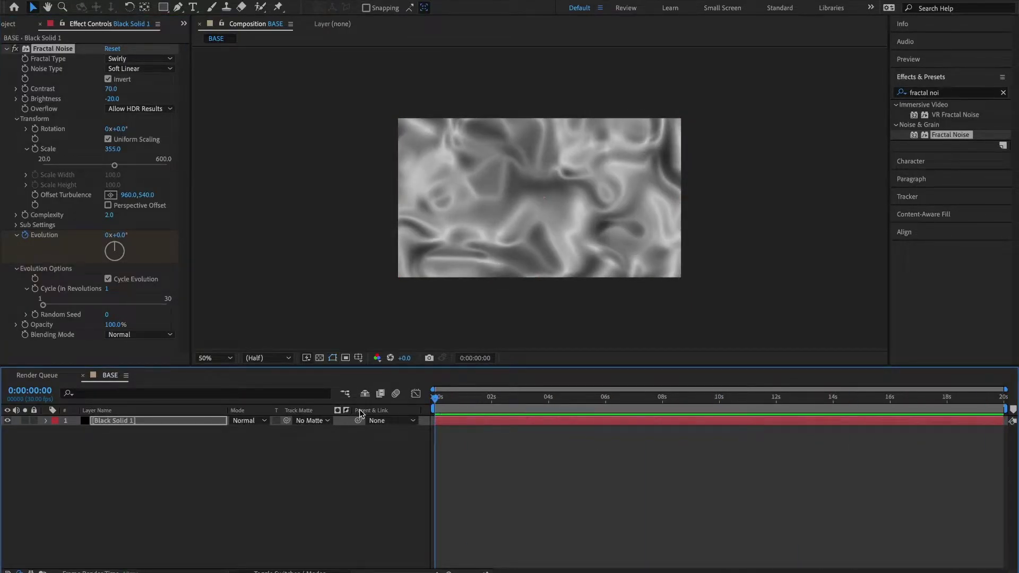
{"action": "left_click", "coordinate": [446, 420]}
{"action": "key", "text": "ctrl+0"}
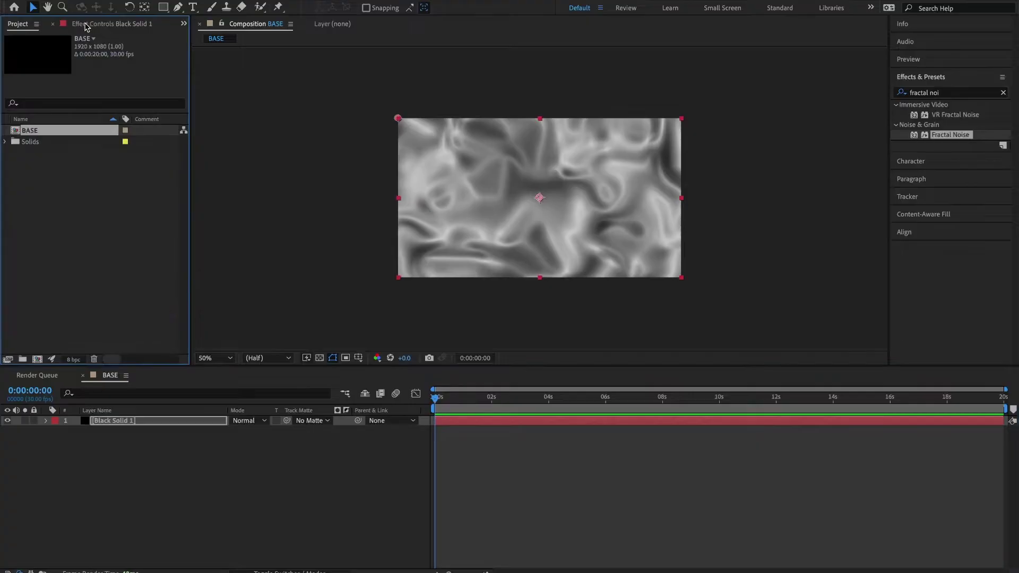
Create a composition named COLOR and drag the BASE comp into its timeline.
{"action": "left_click", "coordinate": [37, 360]}
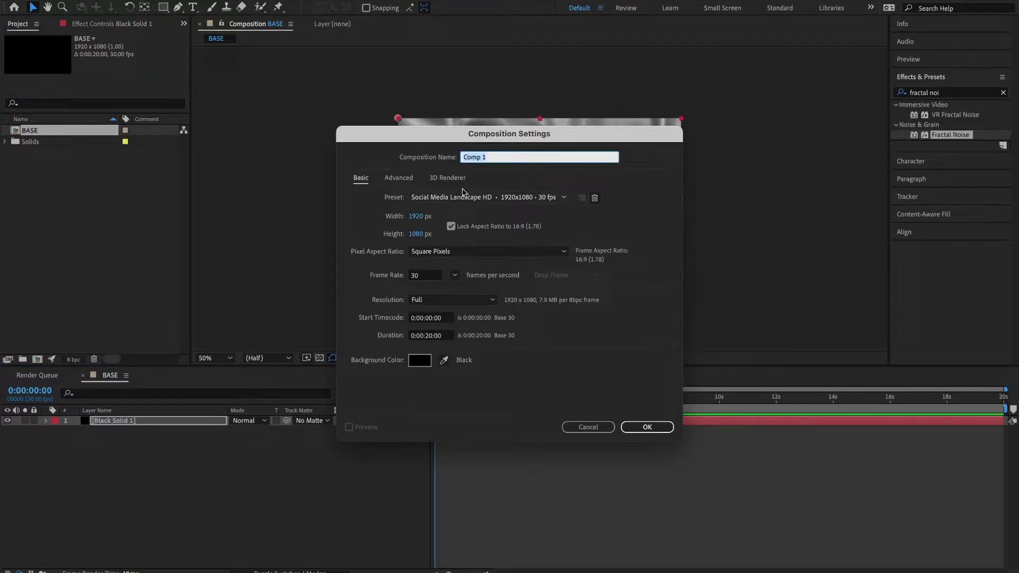
{"action": "type", "text": "COLOR"}
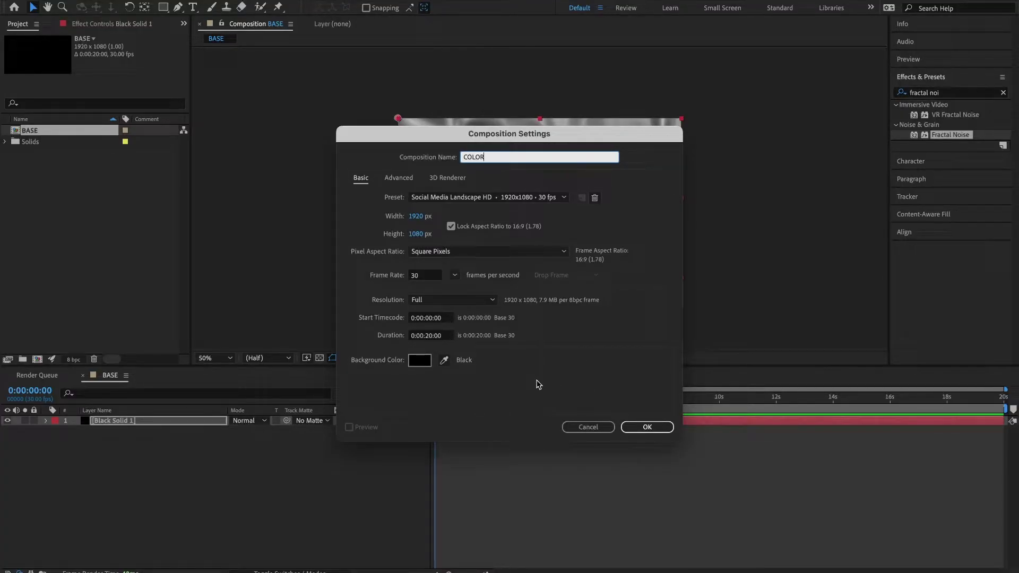
{"action": "left_click", "coordinate": [648, 425]}
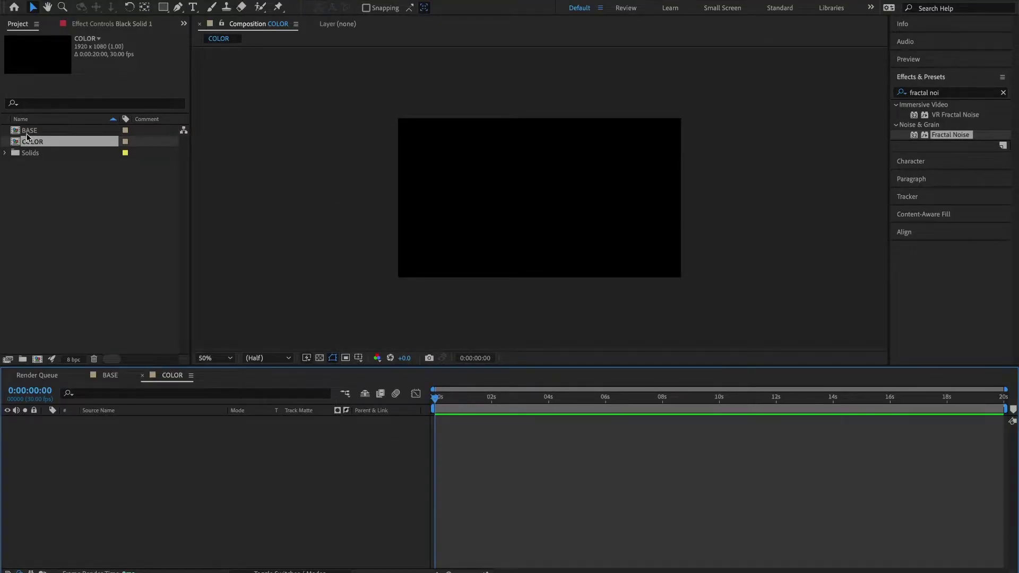
{"action": "left_click_drag", "start_coordinate": [29, 131], "coordinate": [125, 472]}
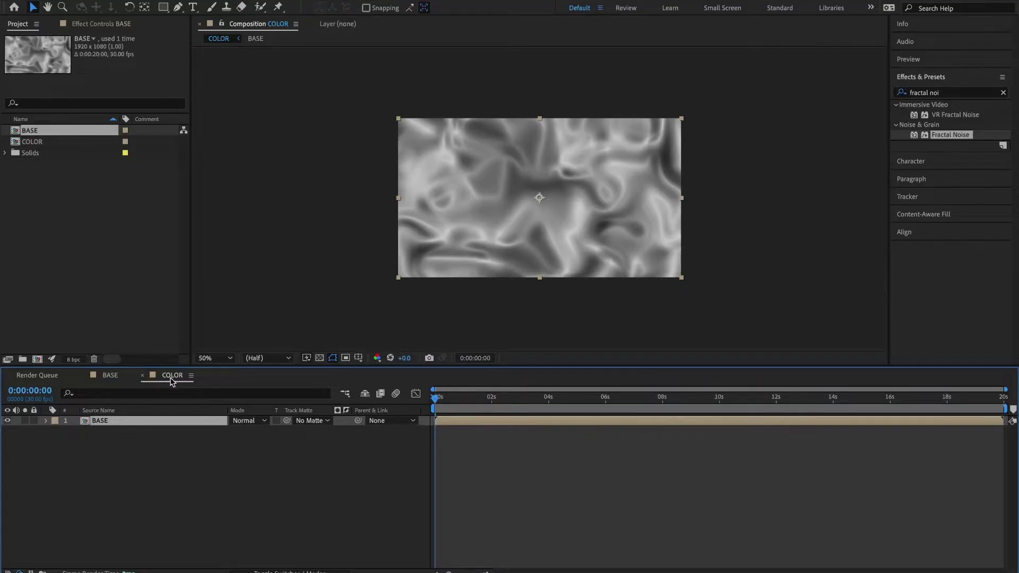
Add two new adjustment layers above BASE in the COLOR timeline.
{"action": "right_click", "coordinate": [161, 449]}
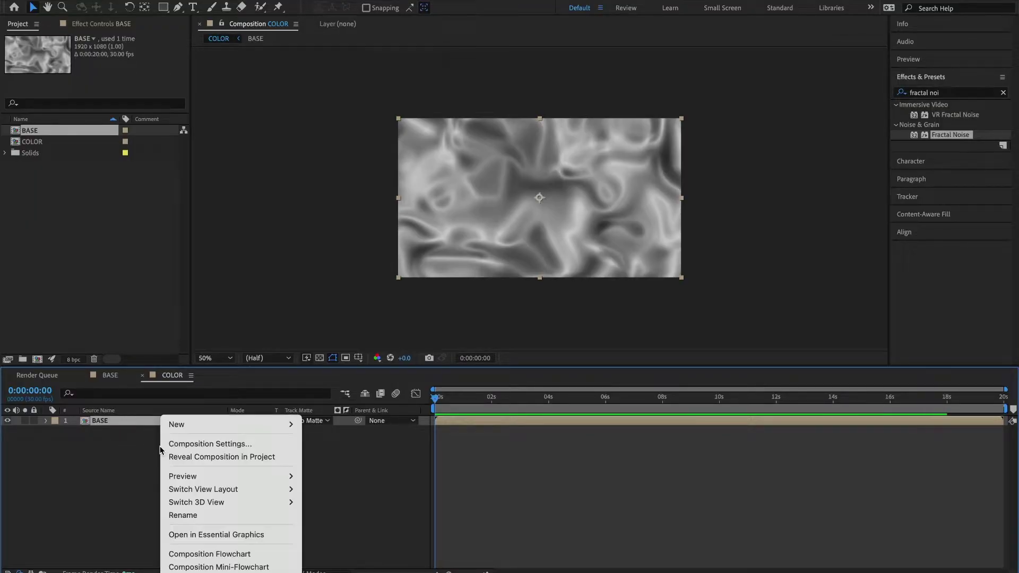
{"action": "mouse_move", "coordinate": [178, 425]}
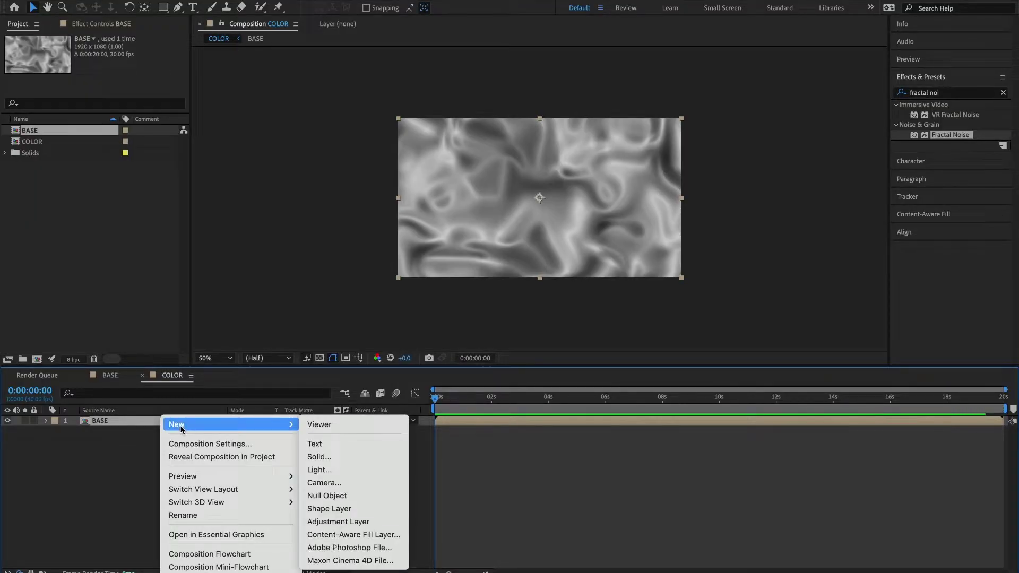
{"action": "left_click", "coordinate": [331, 522]}
{"action": "right_click", "coordinate": [199, 449]}
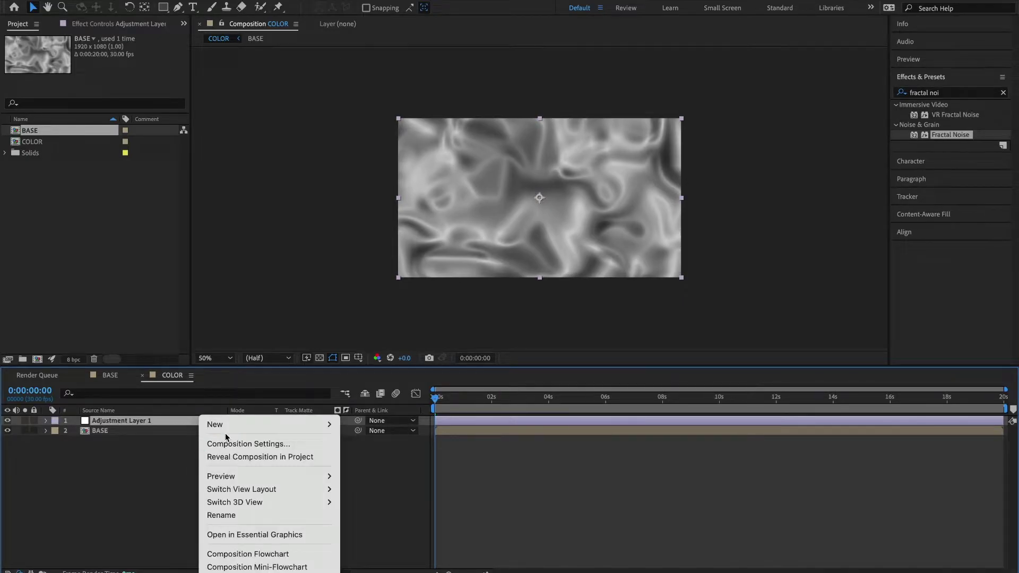
{"action": "mouse_move", "coordinate": [225, 424]}
{"action": "left_click", "coordinate": [416, 517]}
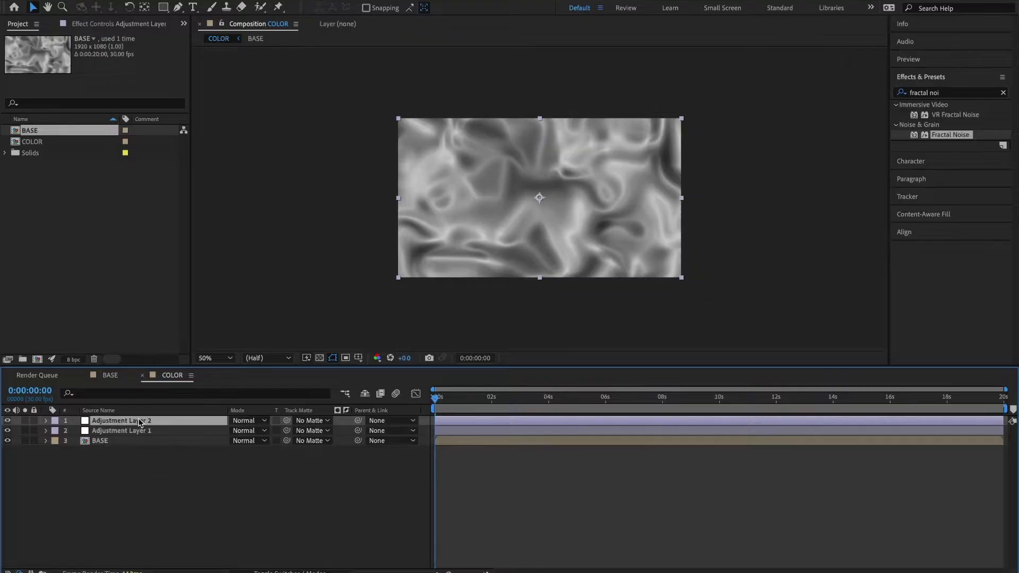
Rename the top adjustment layer CC and the second one Plastic.
{"action": "key", "text": "Return"}
{"action": "type", "text": "CC"}
{"action": "key", "text": "Return"}
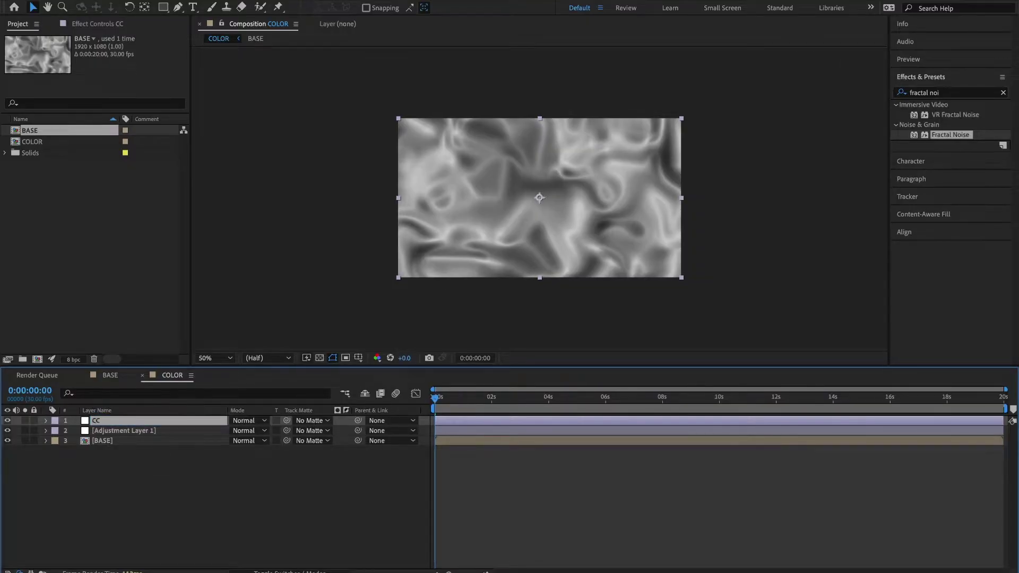
{"action": "left_click", "coordinate": [117, 431]}
{"action": "key", "text": "Return"}
{"action": "type", "text": "P"}
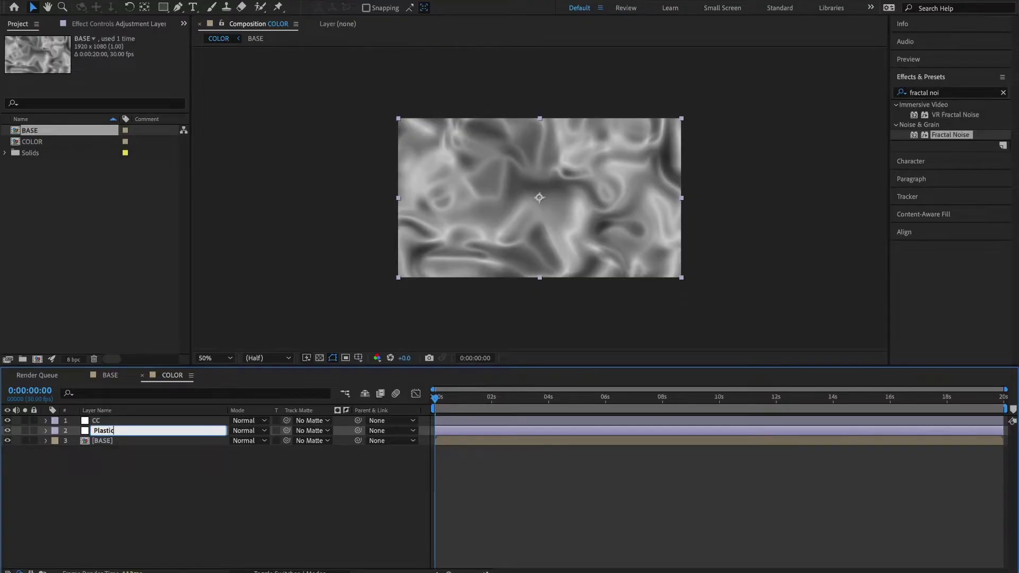
{"action": "type", "text": "lastic"}
{"action": "key", "text": "Return"}
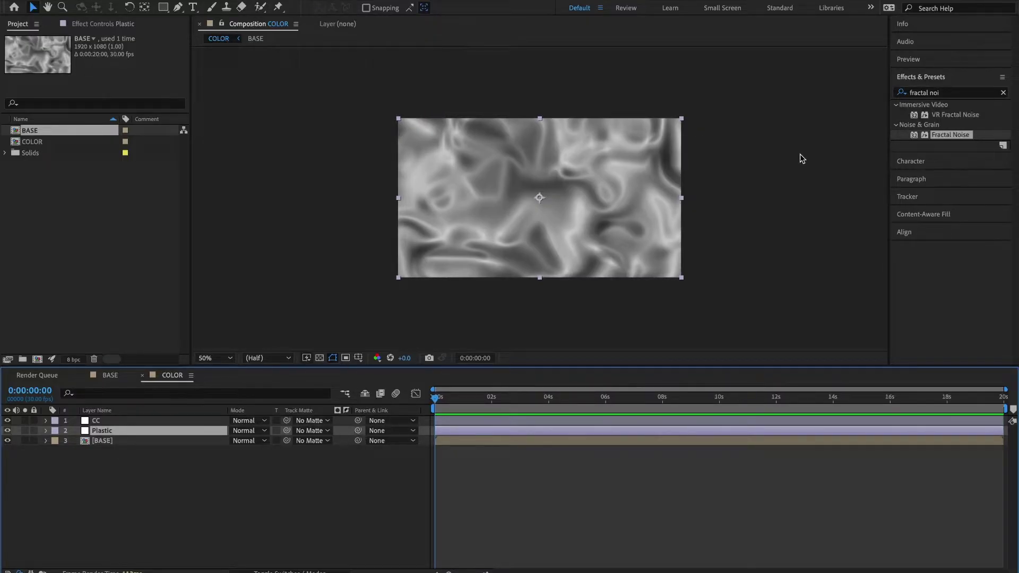
Search effects for 'plas' and apply CC Plastic to the Plastic adjustment layer.
{"action": "left_click", "coordinate": [1003, 94]}
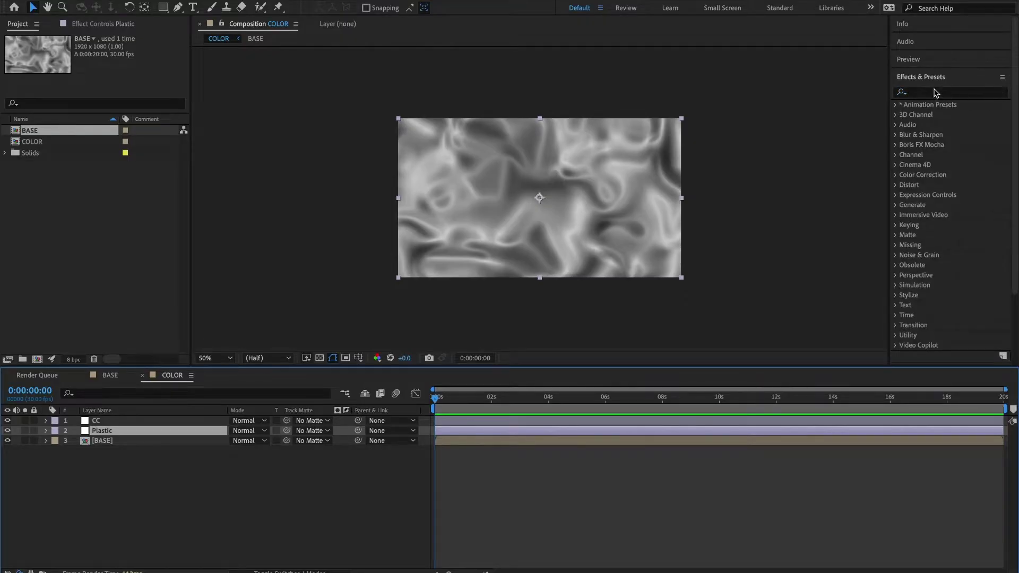
{"action": "left_click", "coordinate": [934, 90]}
{"action": "type", "text": "plastic"}
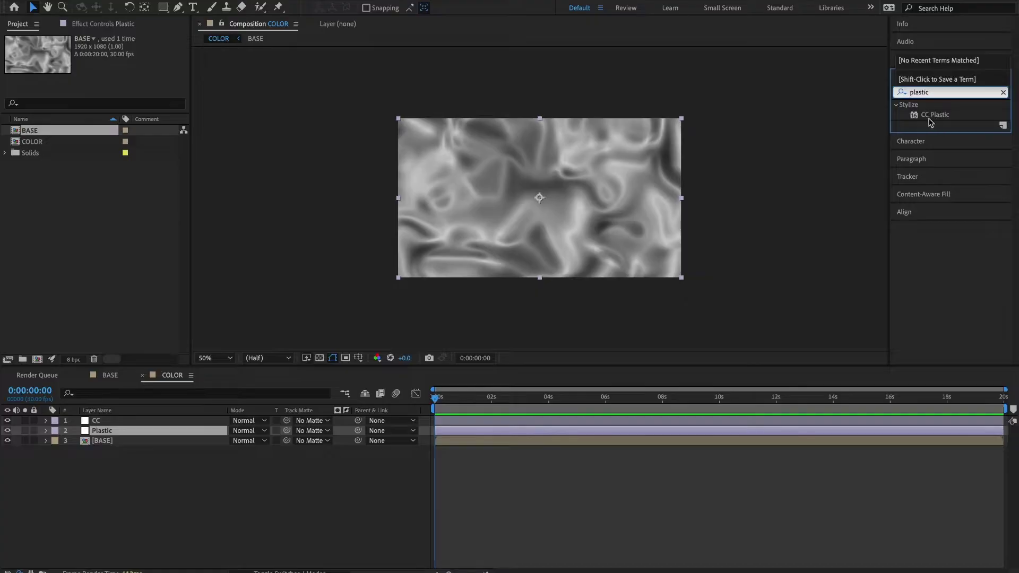
{"action": "left_click_drag", "start_coordinate": [925, 116], "coordinate": [136, 434]}
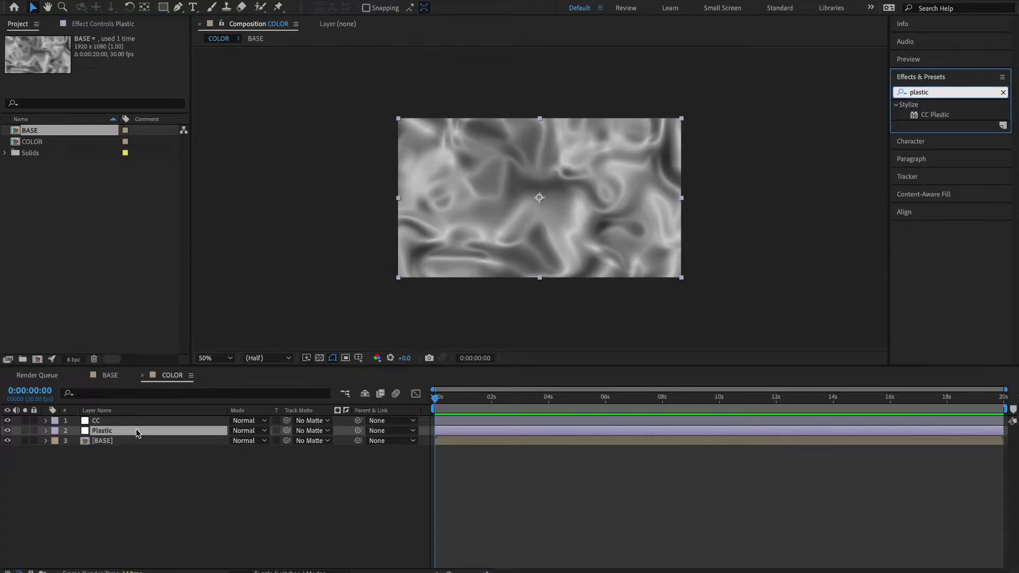
{"action": "left_click", "coordinate": [942, 116]}
{"action": "double_click", "coordinate": [942, 115]}
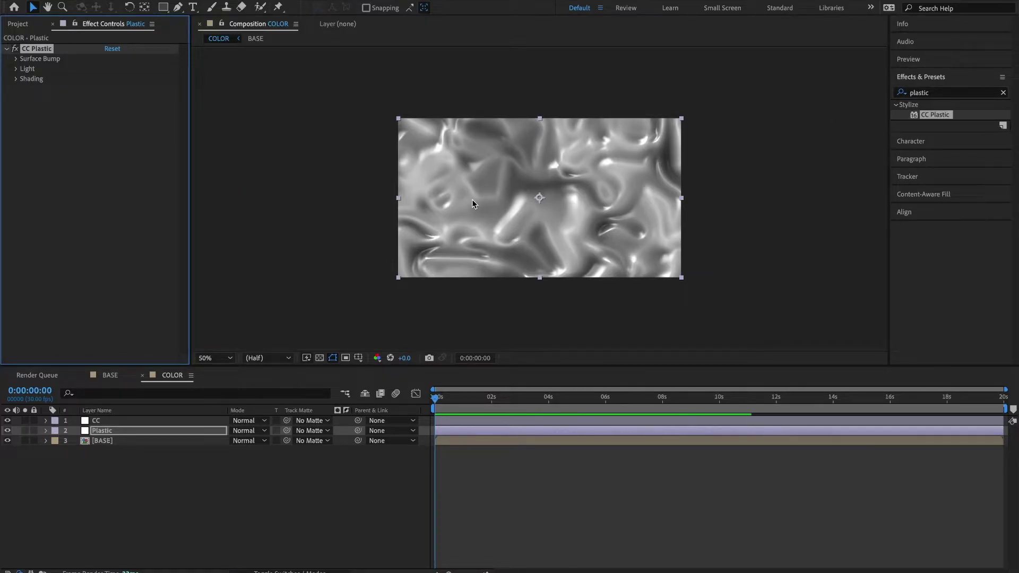
Set CC Plastic's Surface Bump layer to 3. BASE.
{"action": "left_click", "coordinate": [16, 59]}
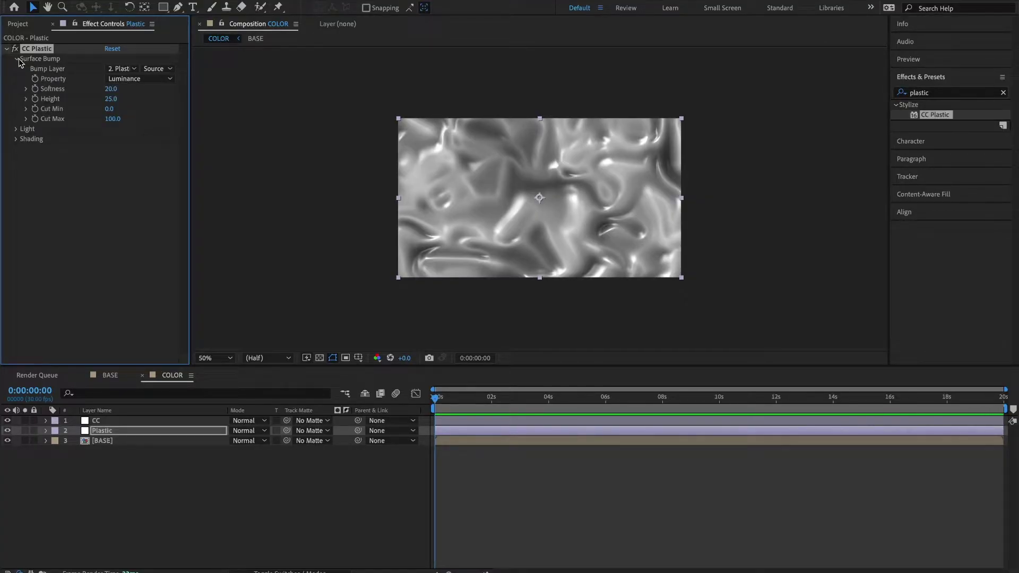
{"action": "left_click", "coordinate": [117, 69]}
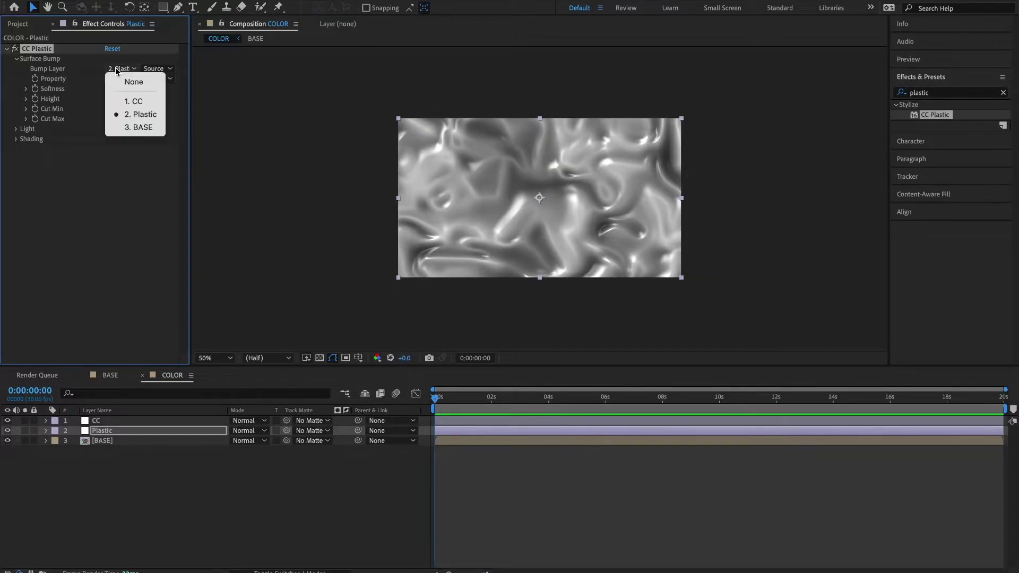
{"action": "left_click", "coordinate": [143, 127]}
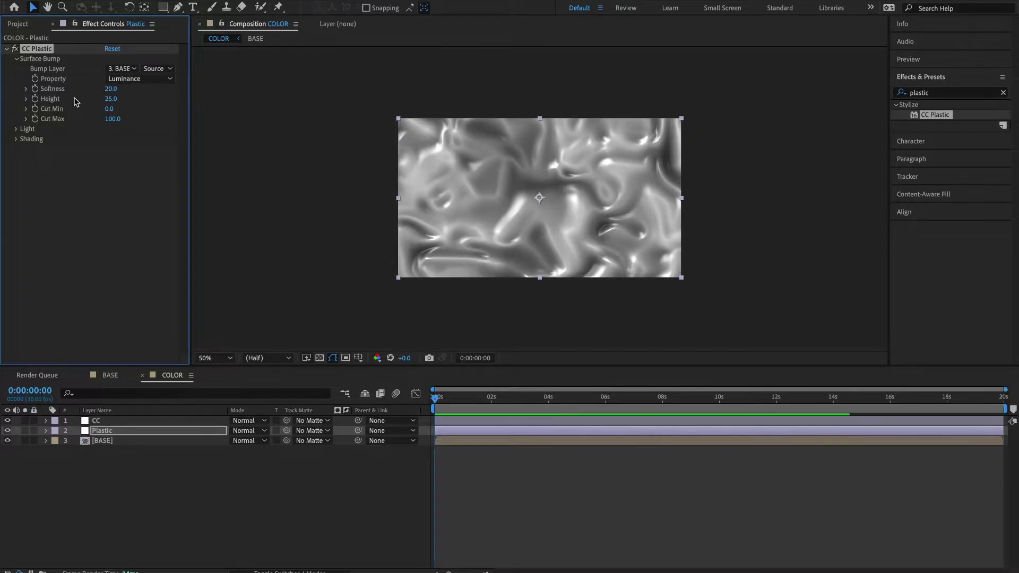
In CC Plastic's Light settings, set Light Intensity to 55 and Light Height to 100.
{"action": "left_click", "coordinate": [17, 59]}
{"action": "left_click", "coordinate": [16, 69]}
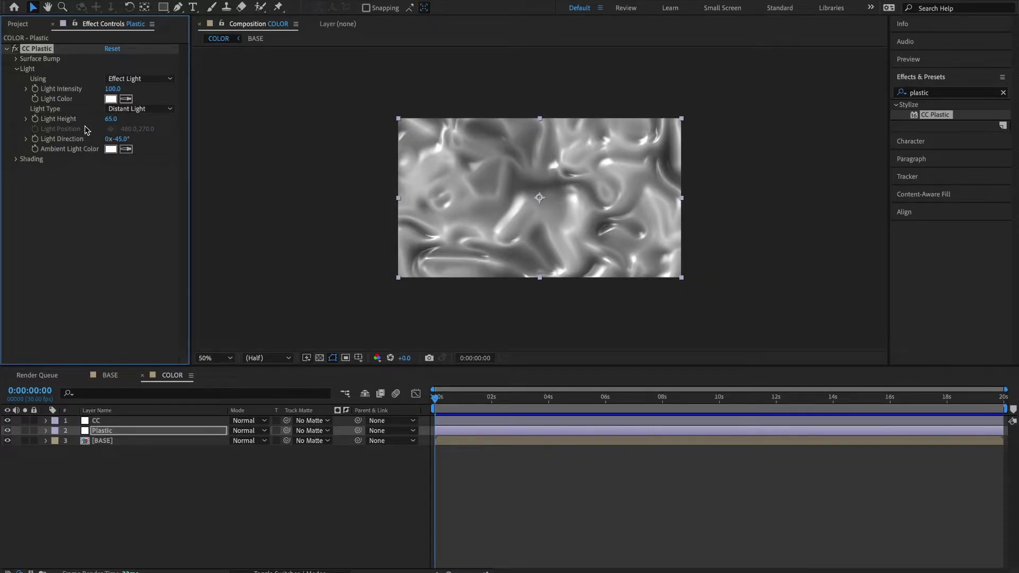
{"action": "left_click", "coordinate": [113, 88]}
{"action": "type", "text": "55"}
{"action": "key", "text": "Return"}
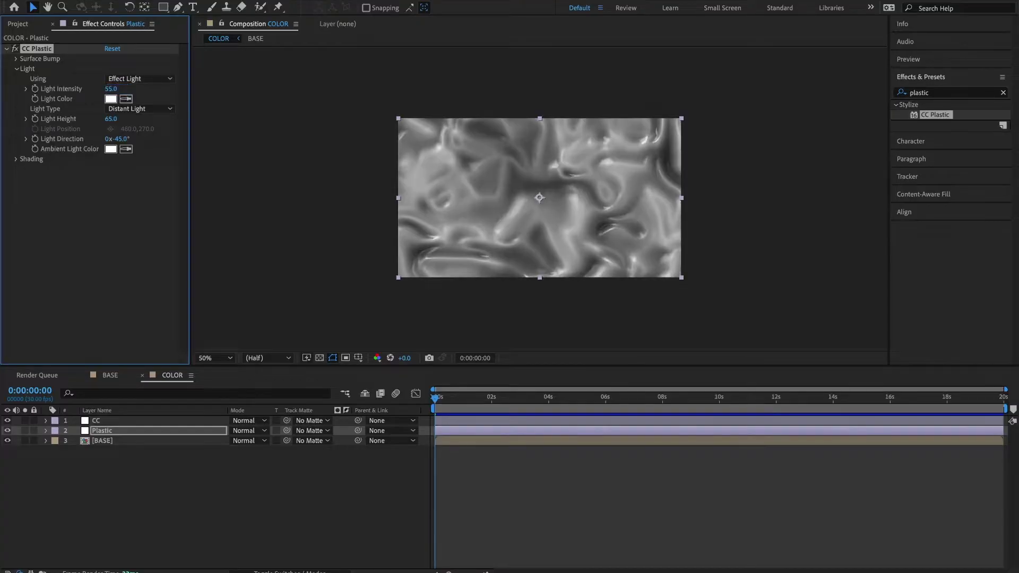
{"action": "left_click", "coordinate": [110, 119]}
{"action": "type", "text": "100"}
{"action": "key", "text": "Return"}
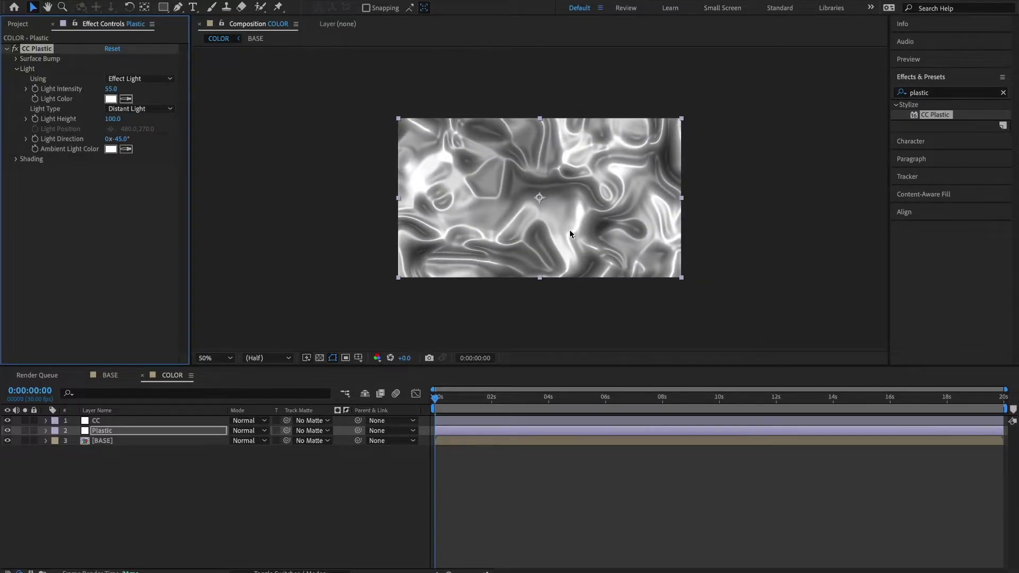
Set CC Plastic shading to Ambient 50, Diffuse 55 and Dust 35.
{"action": "left_click", "coordinate": [16, 69]}
{"action": "left_click", "coordinate": [17, 79]}
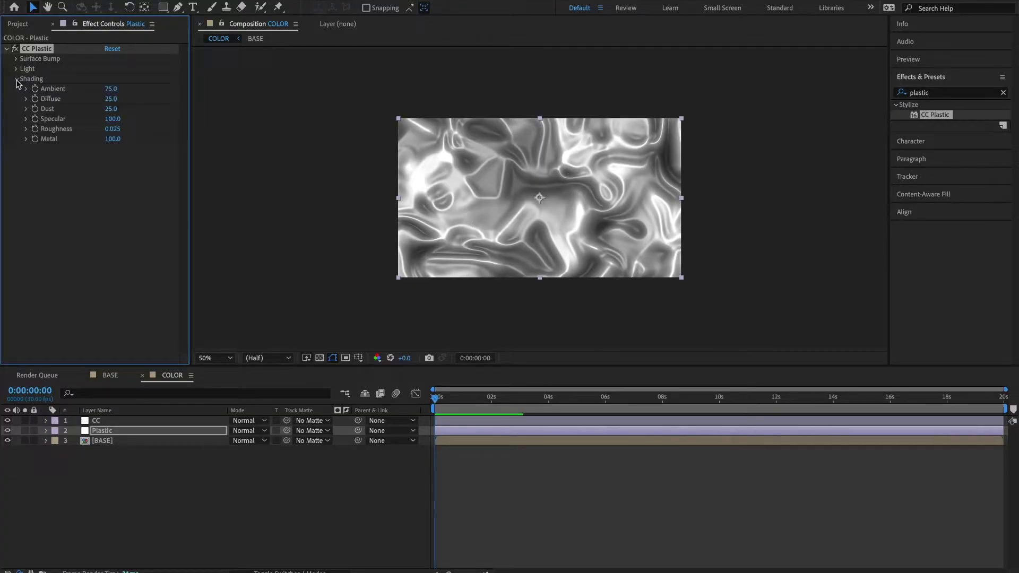
{"action": "left_click", "coordinate": [117, 89]}
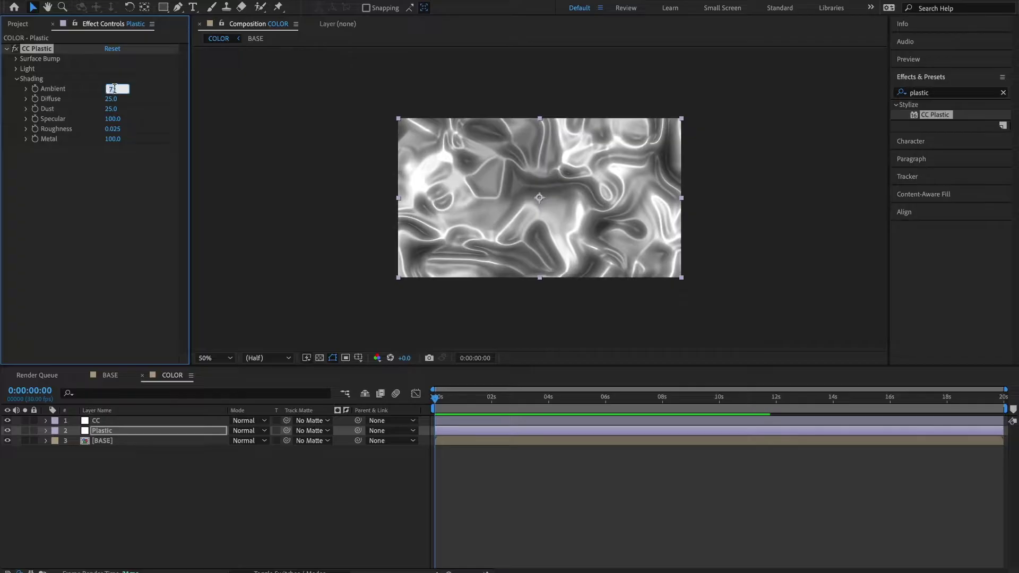
{"action": "type", "text": "50"}
{"action": "key", "text": "Return"}
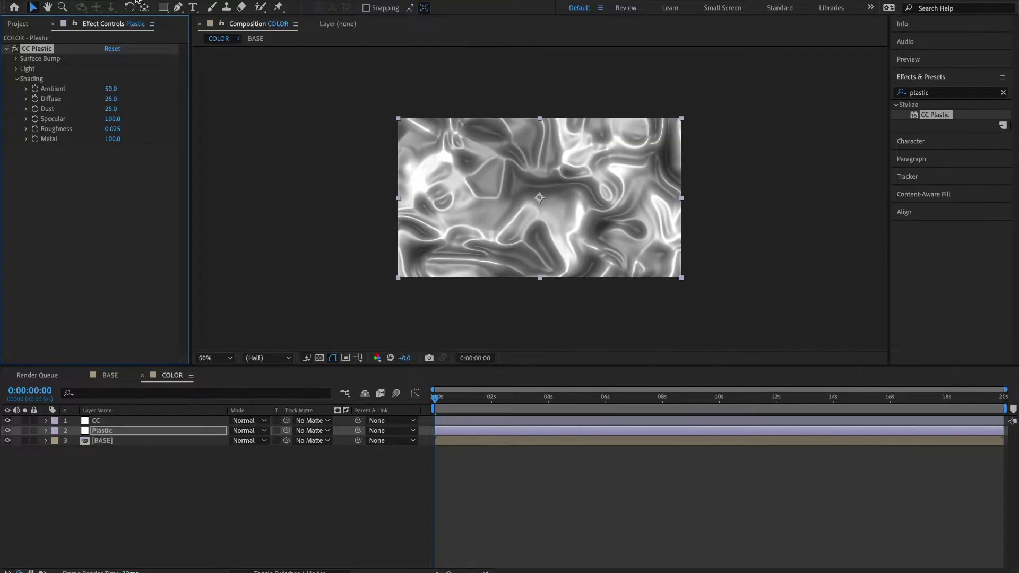
{"action": "left_click", "coordinate": [111, 99]}
{"action": "type", "text": "55"}
{"action": "key", "text": "Return"}
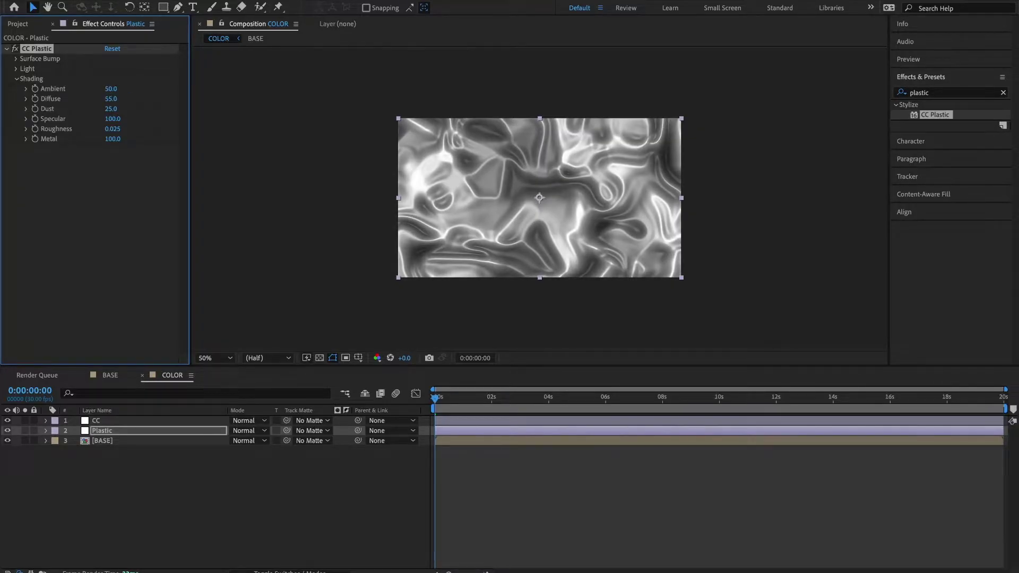
{"action": "left_click", "coordinate": [111, 108]}
{"action": "type", "text": "35"}
{"action": "key", "text": "Return"}
Play a preview of the animated texture, then stop it.
{"action": "left_click", "coordinate": [445, 397]}
{"action": "key", "text": "space"}
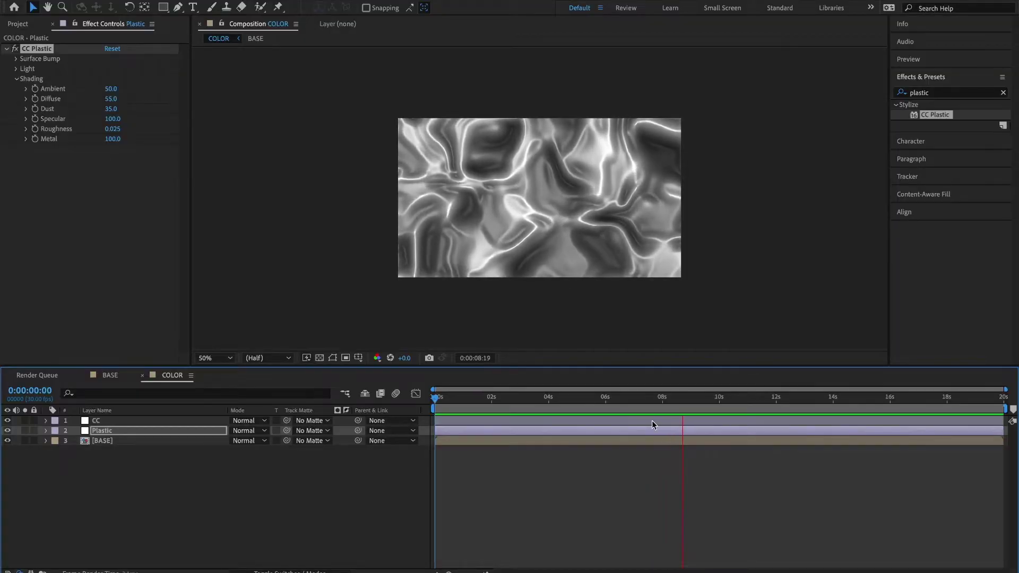
{"action": "key", "text": "space"}
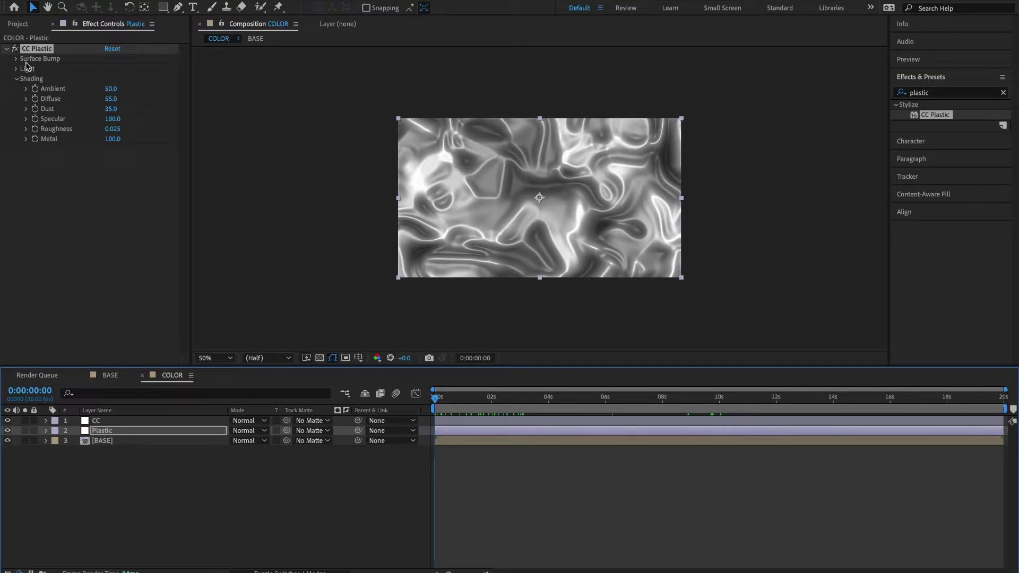
Apply CC Toner to the CC layer by searching the effects for 'toner'.
{"action": "left_click", "coordinate": [6, 48]}
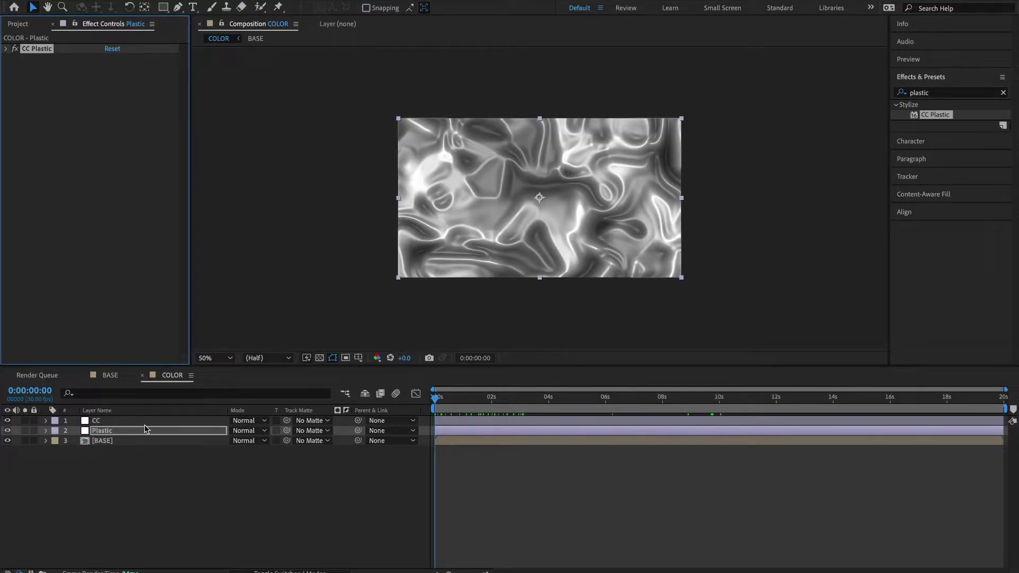
{"action": "left_click", "coordinate": [126, 420]}
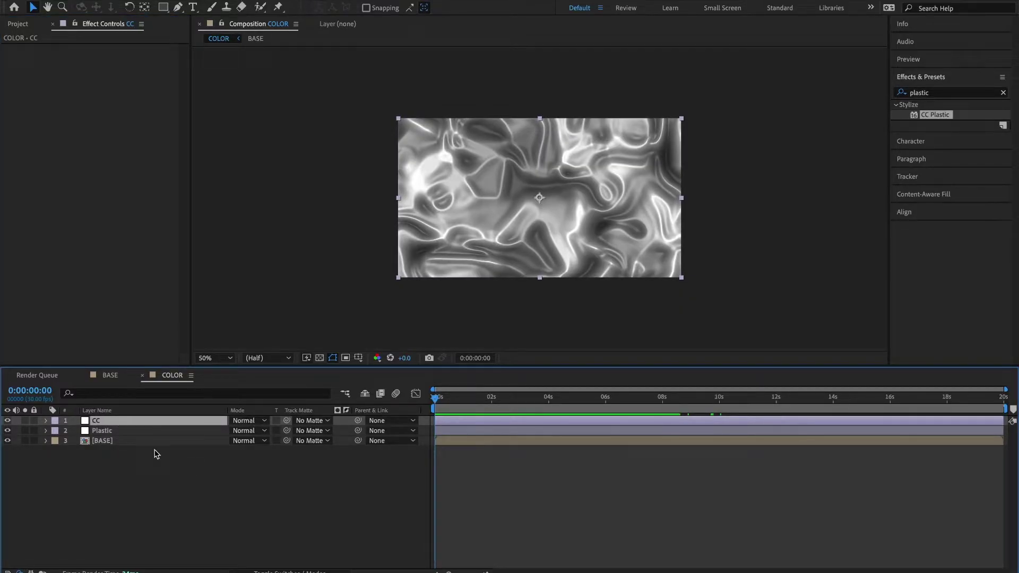
{"action": "left_click", "coordinate": [942, 93]}
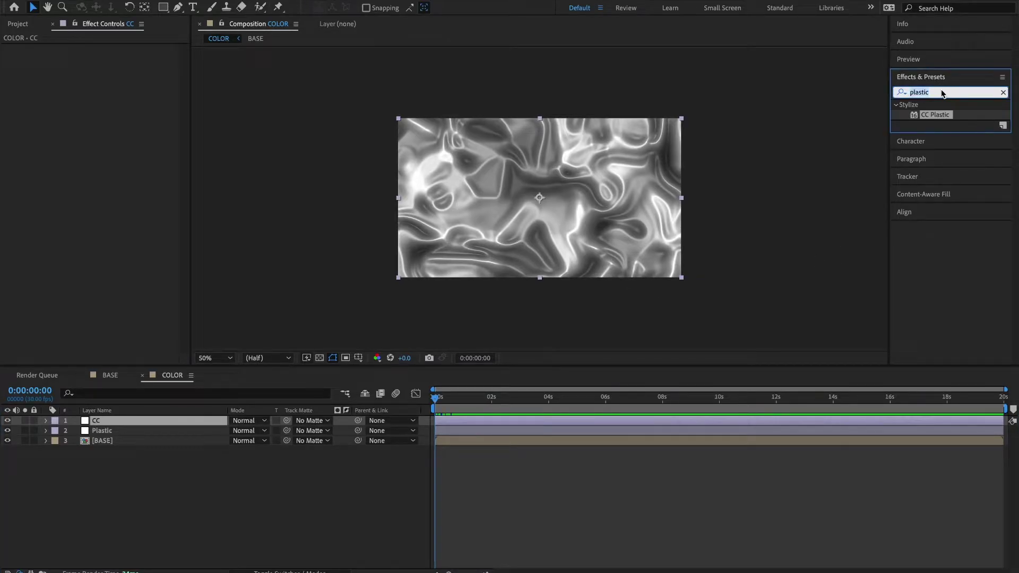
{"action": "type", "text": "toner"}
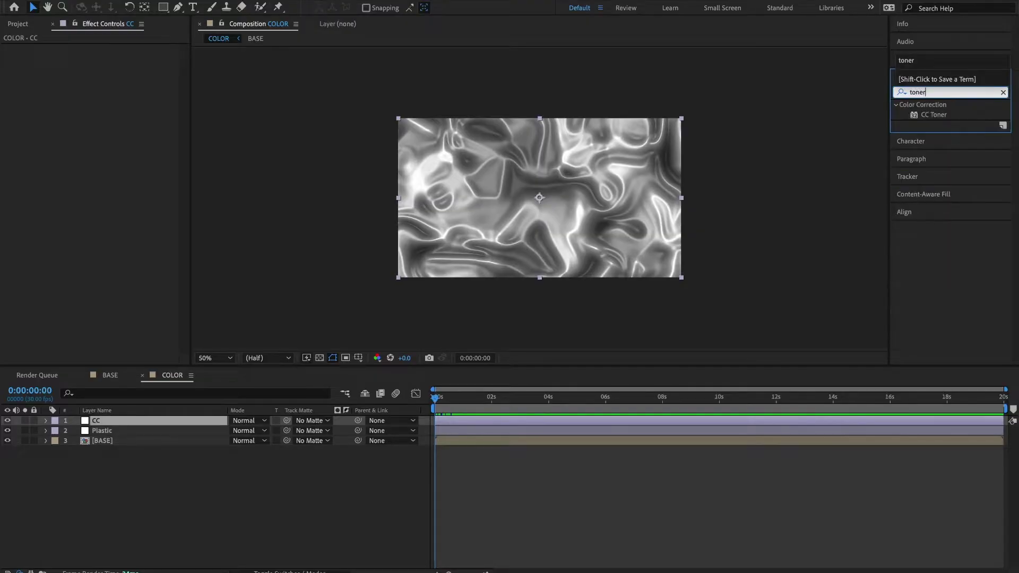
{"action": "double_click", "coordinate": [937, 116]}
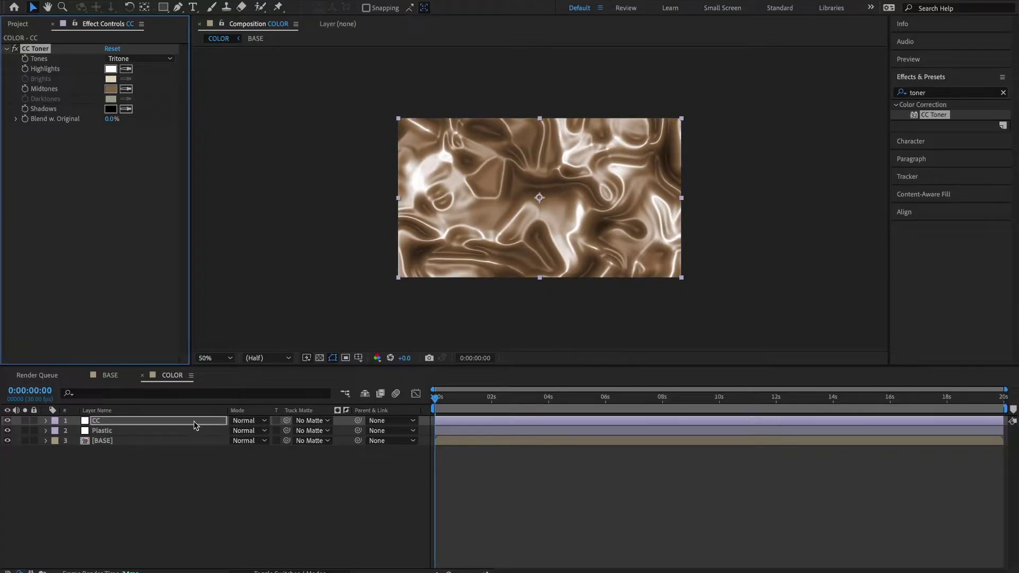
Set the CC Toner midtones colour to 535353 and scrub the timeline to check the greyscale result.
{"action": "left_click", "coordinate": [111, 89]}
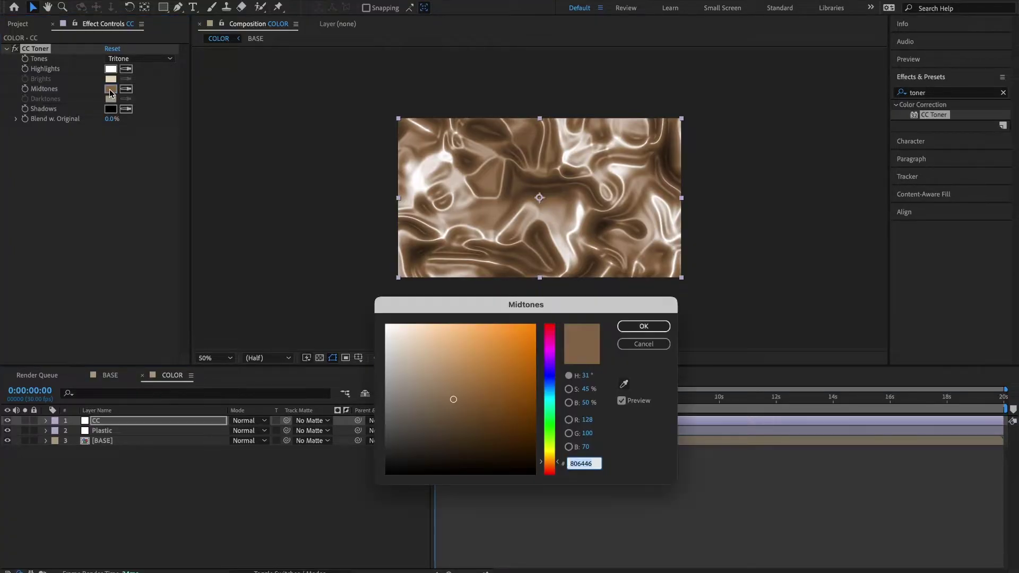
{"action": "type", "text": "535353"}
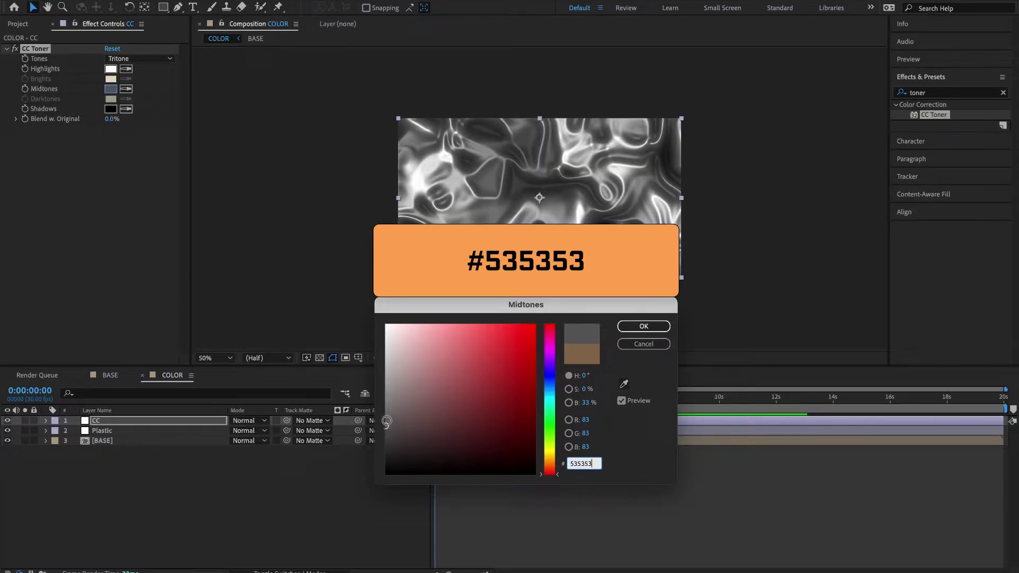
{"action": "left_click", "coordinate": [643, 327]}
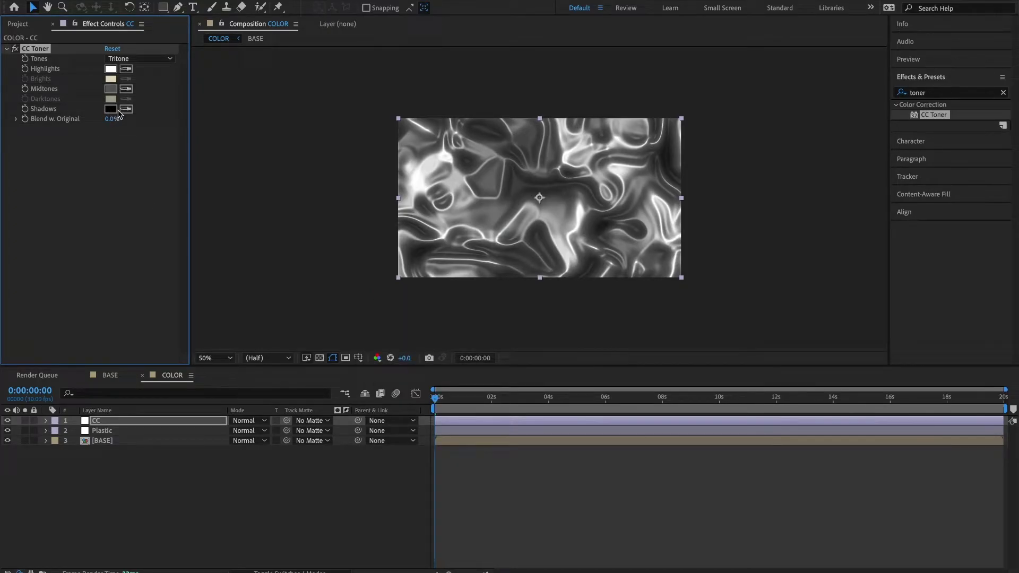
{"action": "left_click", "coordinate": [473, 400]}
{"action": "left_click_drag", "start_coordinate": [475, 400], "coordinate": [413, 391]}
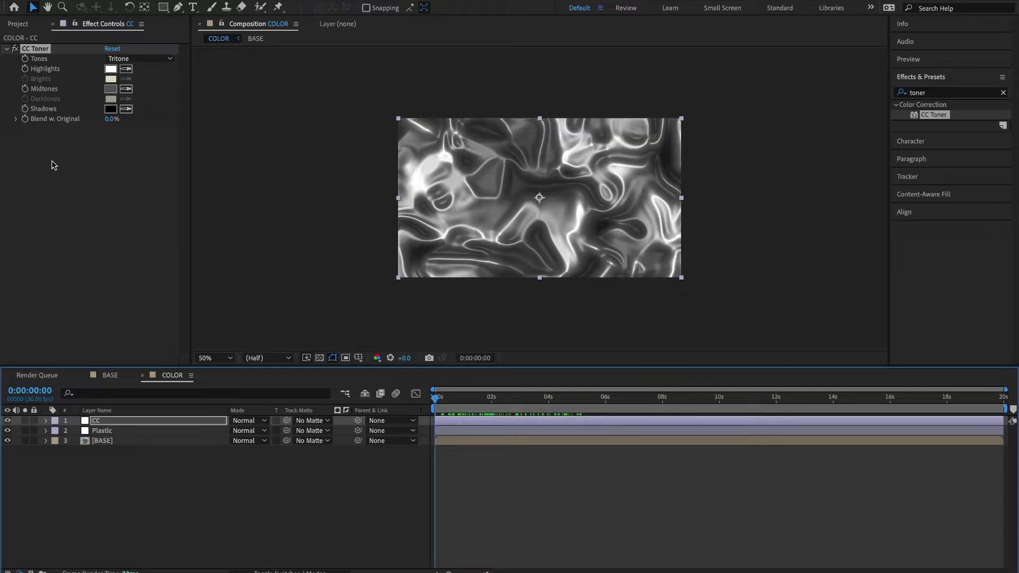
Collapse CC Toner and apply Color Balance to the CC layer via a 'color bal' search.
{"action": "left_click", "coordinate": [7, 48]}
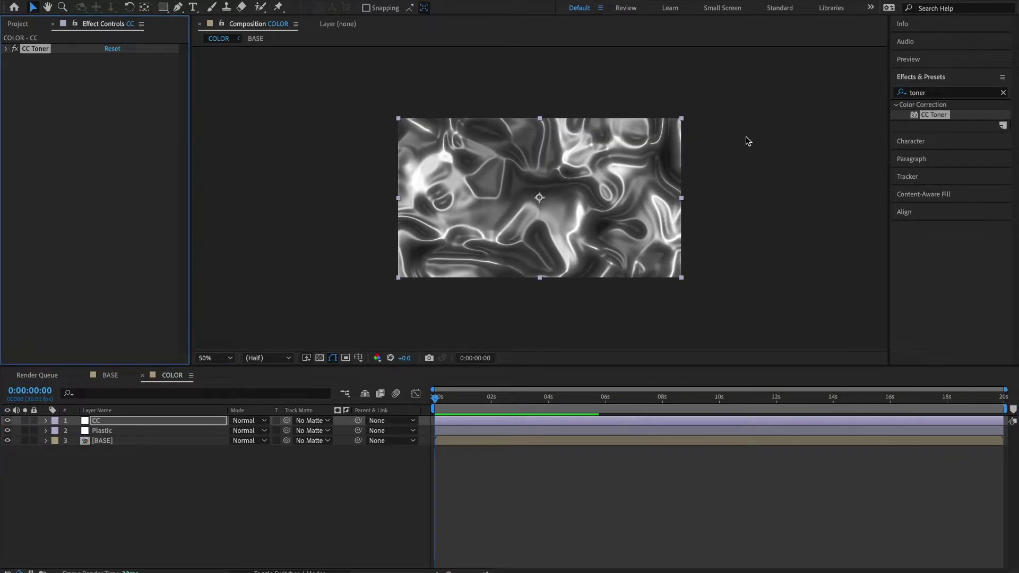
{"action": "left_click", "coordinate": [940, 92]}
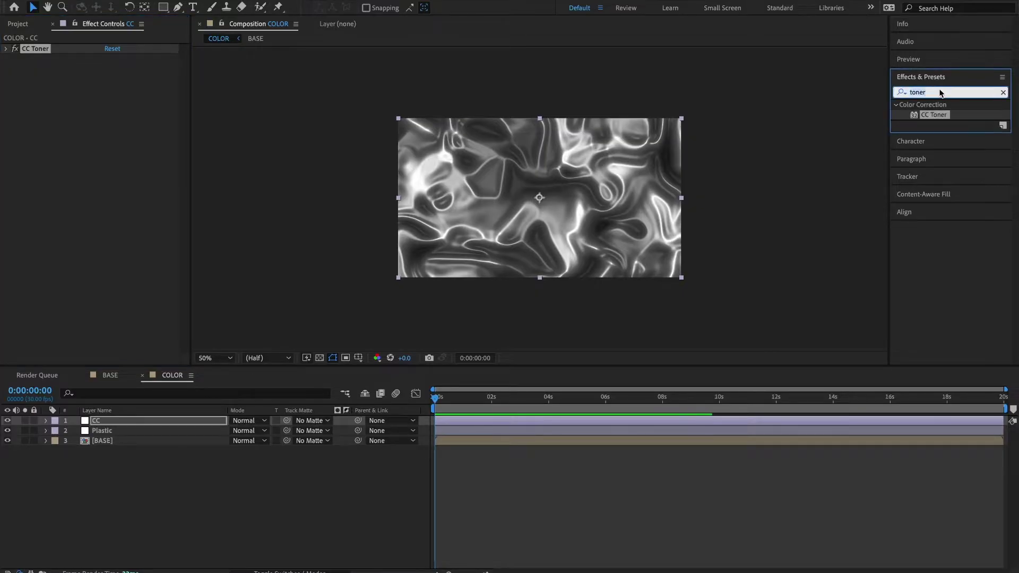
{"action": "type", "text": "color bala"}
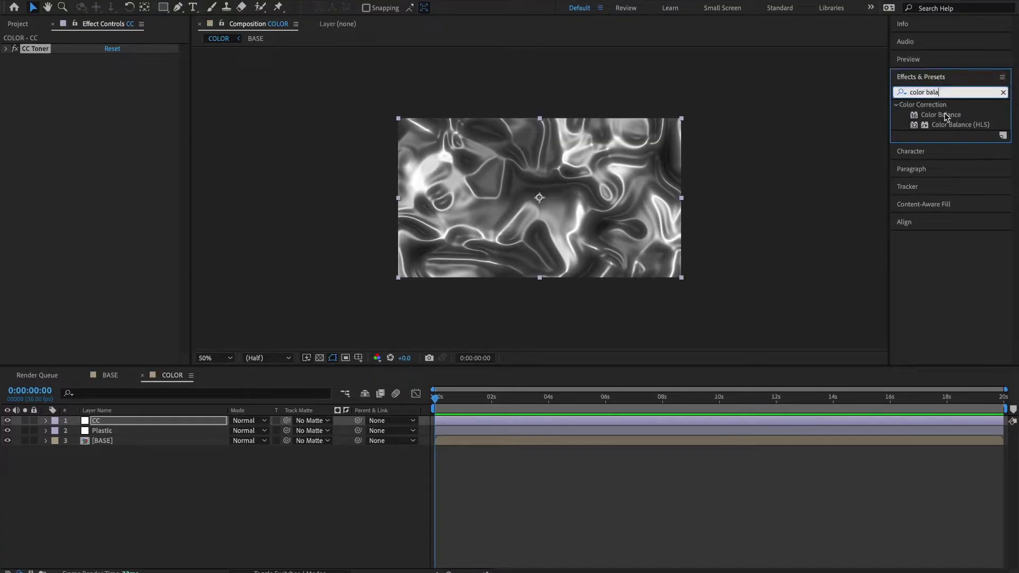
{"action": "double_click", "coordinate": [945, 117]}
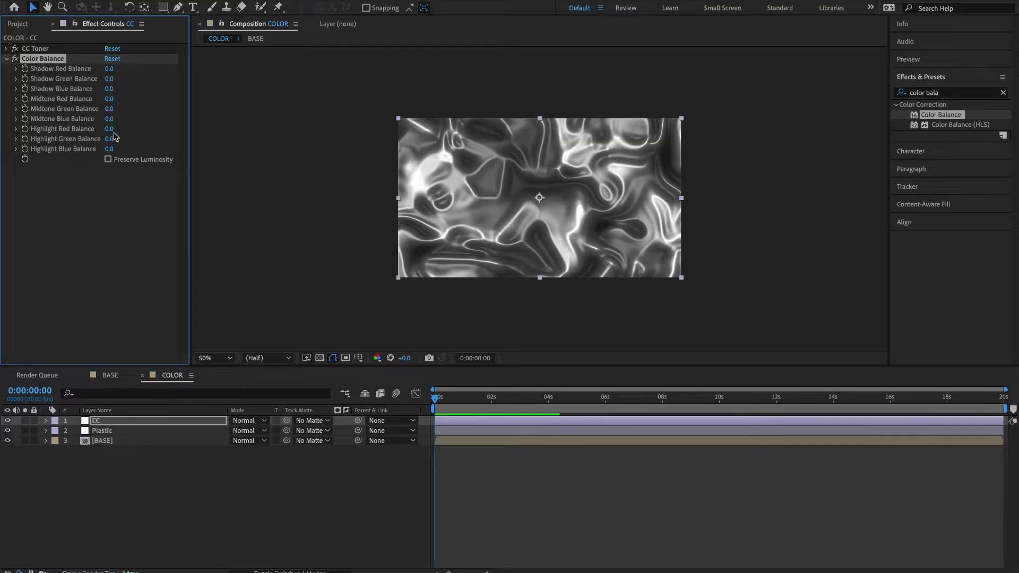
Give Color Balance a Shadow Red Balance of -60 and a Shadow Green Balance of -55.
{"action": "left_click_drag", "start_coordinate": [109, 68], "coordinate": [128, 72]}
{"action": "key", "text": "ctrl+z"}
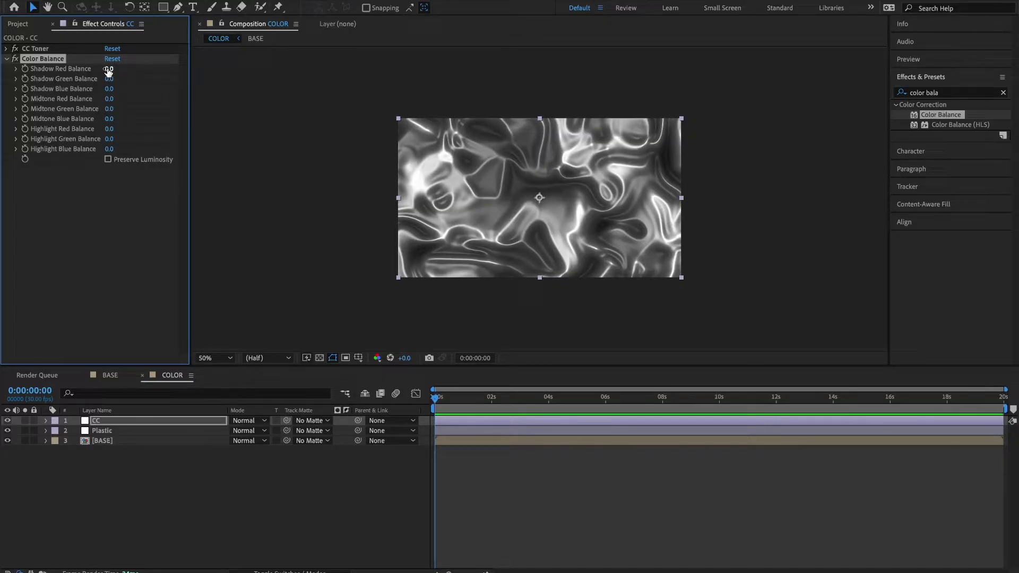
{"action": "left_click", "coordinate": [108, 69]}
{"action": "key", "text": "Return"}
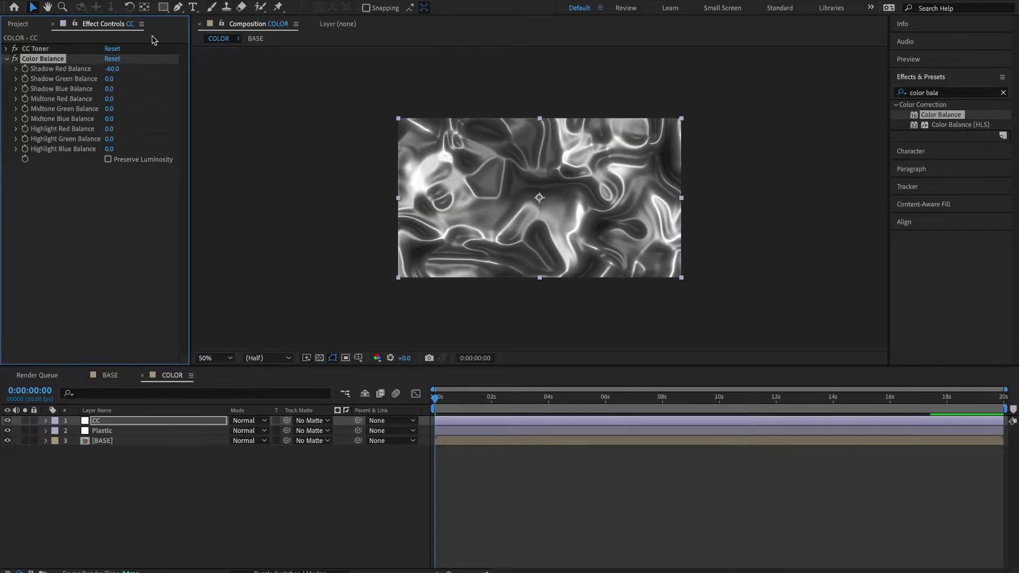
{"action": "left_click", "coordinate": [109, 79]}
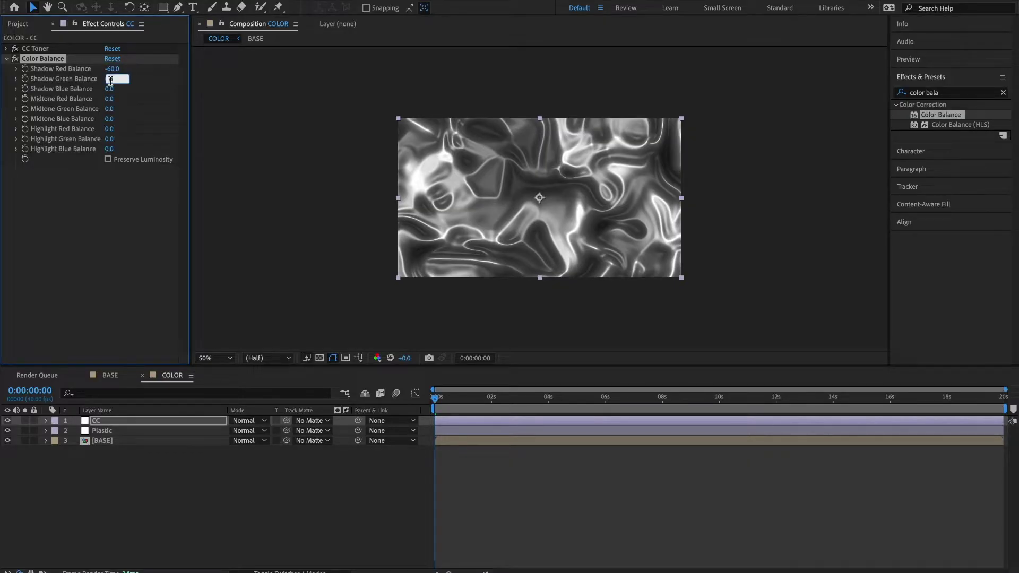
{"action": "key", "text": "Return"}
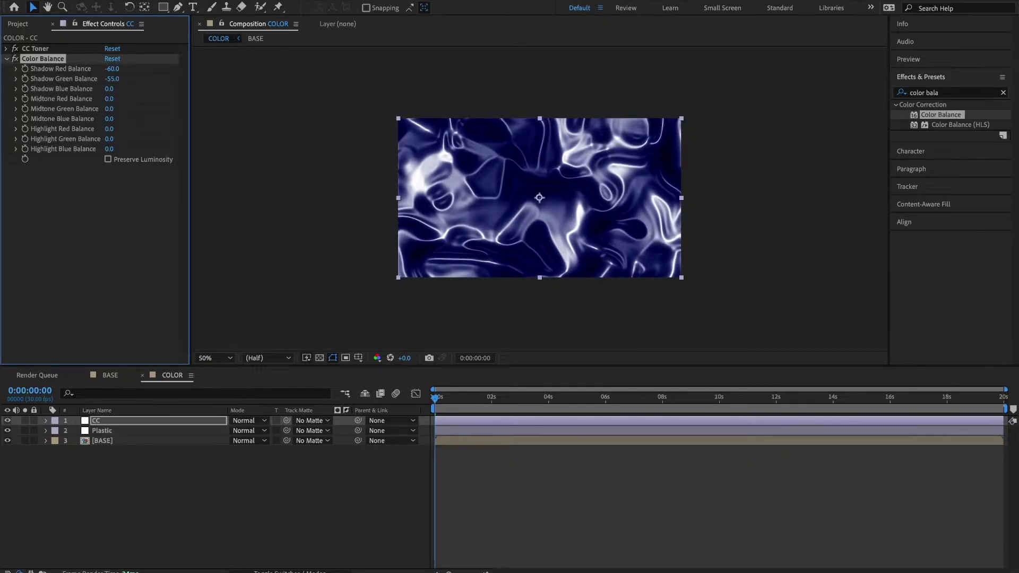
Set Shadow Blue Balance to -50 and midtone red/green/blue balances to -100, -95 and 20.
{"action": "left_click", "coordinate": [110, 89]}
{"action": "type", "text": "-50"}
{"action": "key", "text": "Return"}
{"action": "left_click", "coordinate": [110, 99]}
{"action": "type", "text": "-100"}
{"action": "key", "text": "Return"}
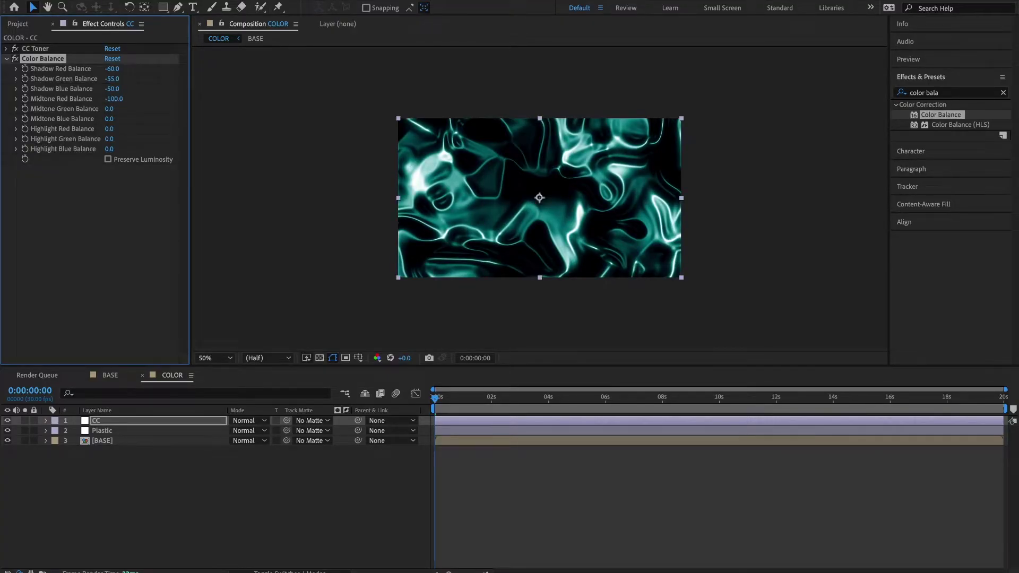
{"action": "left_click", "coordinate": [110, 109]}
{"action": "type", "text": "-95"}
{"action": "key", "text": "Return"}
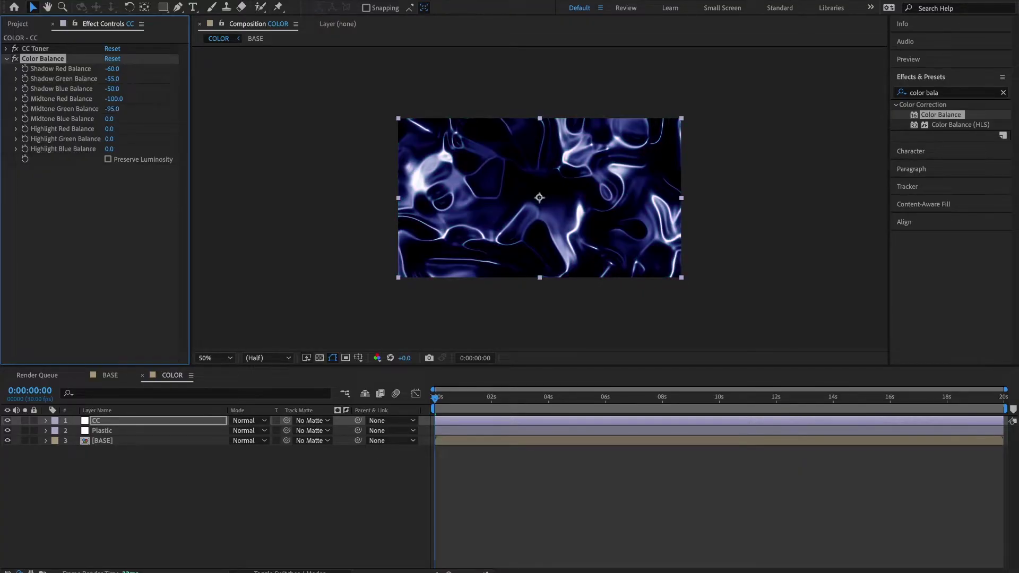
{"action": "left_click", "coordinate": [109, 119]}
{"action": "type", "text": "20"}
{"action": "key", "text": "Return"}
Set the highlight red/green/blue balances to 40, -100 and 35.
{"action": "left_click", "coordinate": [110, 129]}
{"action": "type", "text": "40"}
{"action": "key", "text": "Return"}
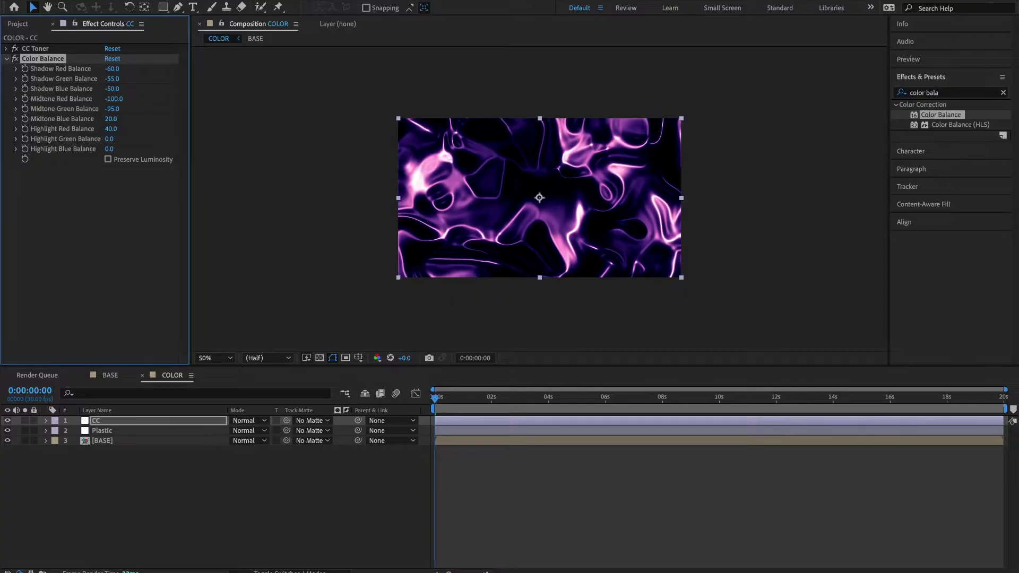
{"action": "left_click", "coordinate": [109, 140]}
{"action": "type", "text": "-100"}
{"action": "key", "text": "Return"}
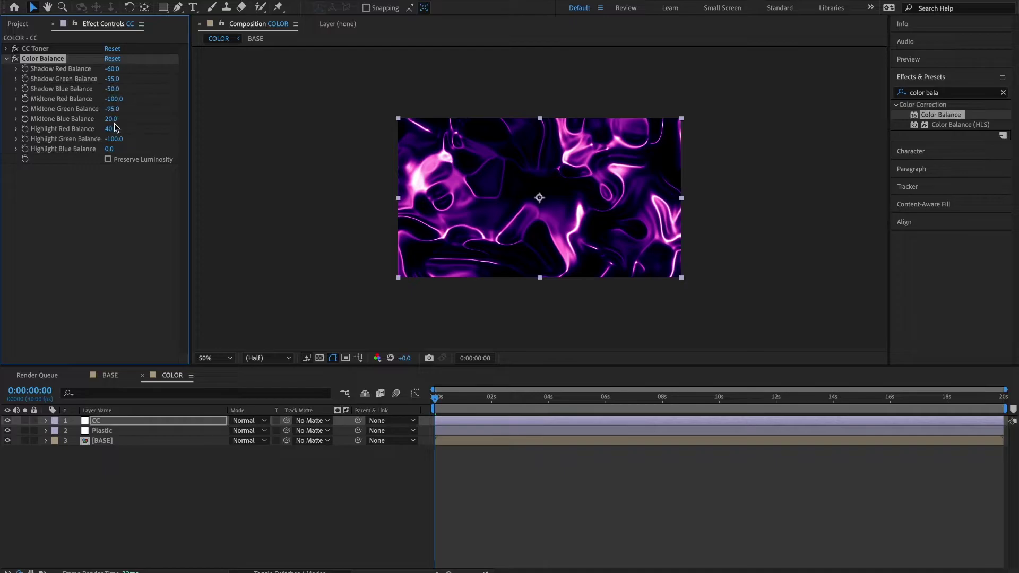
{"action": "left_click", "coordinate": [109, 149]}
{"action": "type", "text": "35"}
{"action": "key", "text": "Return"}
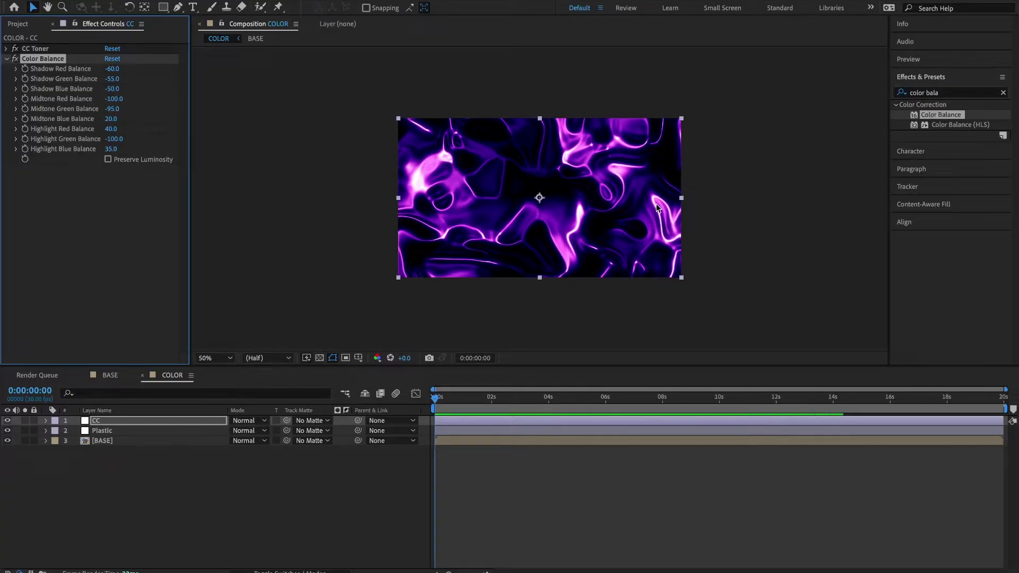
Scrub through the purple texture animation, then show the Project panel's compositions.
{"action": "left_click", "coordinate": [447, 400]}
{"action": "left_click_drag", "start_coordinate": [447, 400], "coordinate": [95, 314]}
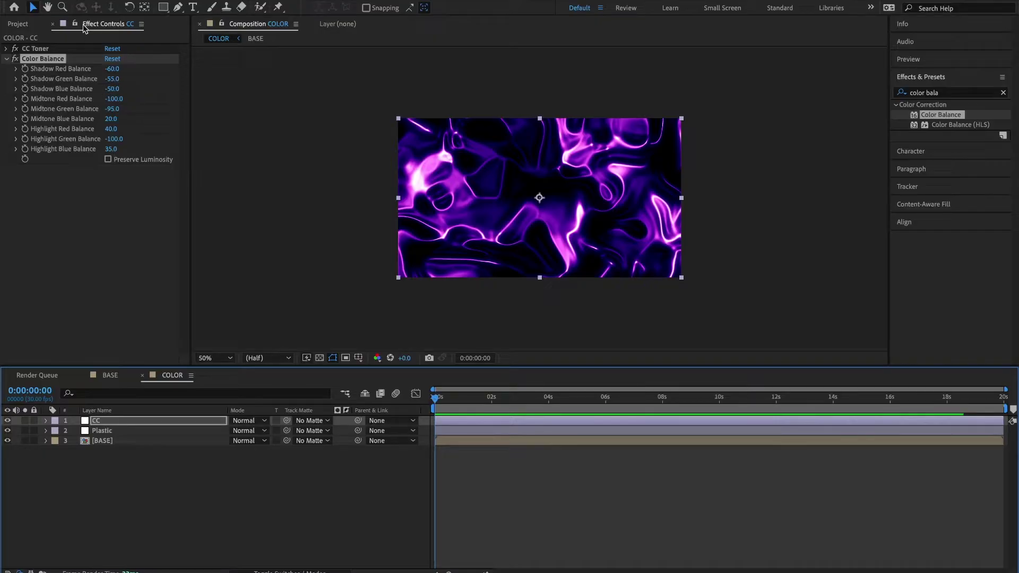
{"action": "left_click", "coordinate": [13, 25]}
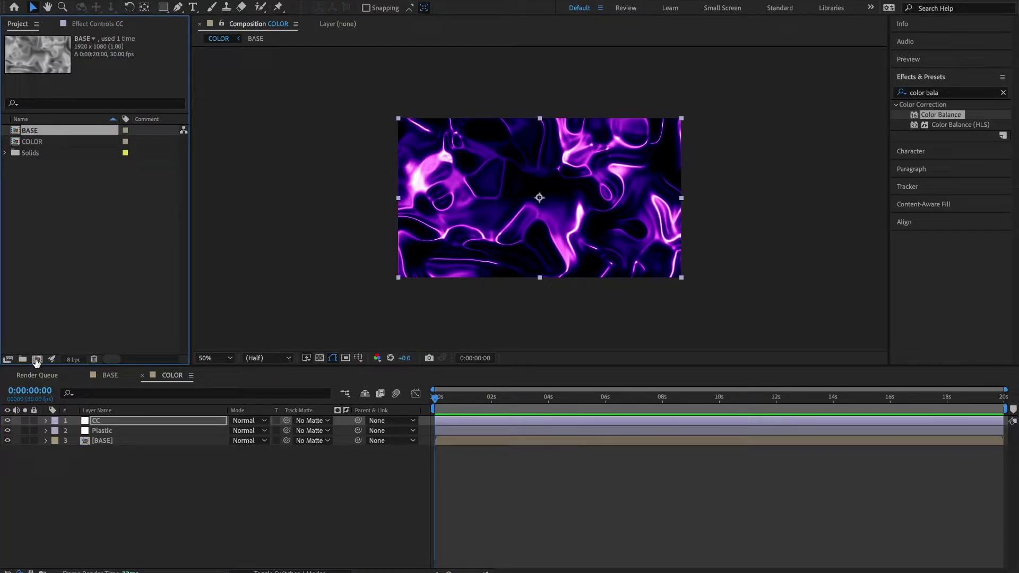
Create a new composition named FX.
{"action": "left_click", "coordinate": [37, 360]}
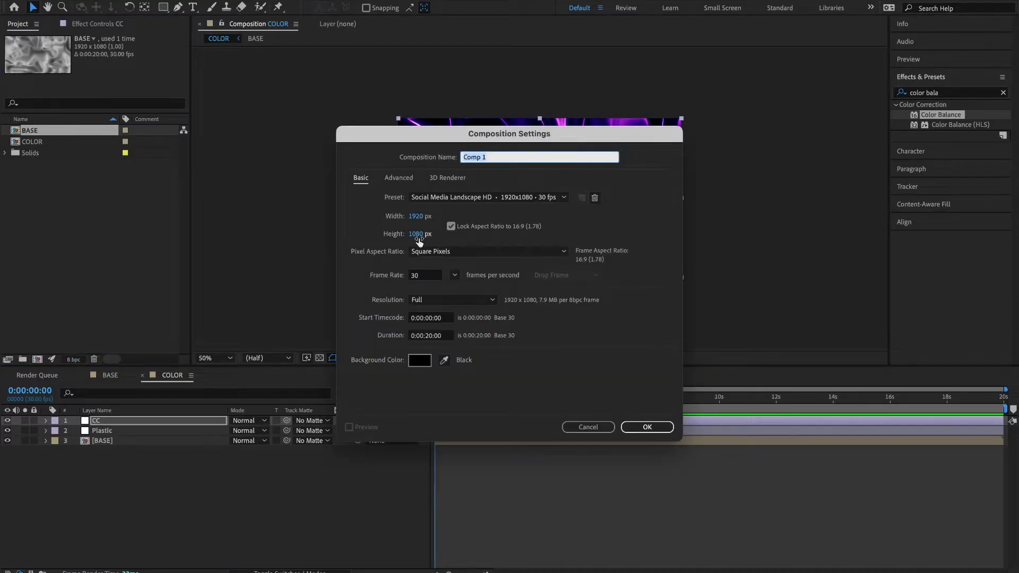
{"action": "type", "text": "FX"}
{"action": "left_click", "coordinate": [645, 427]}
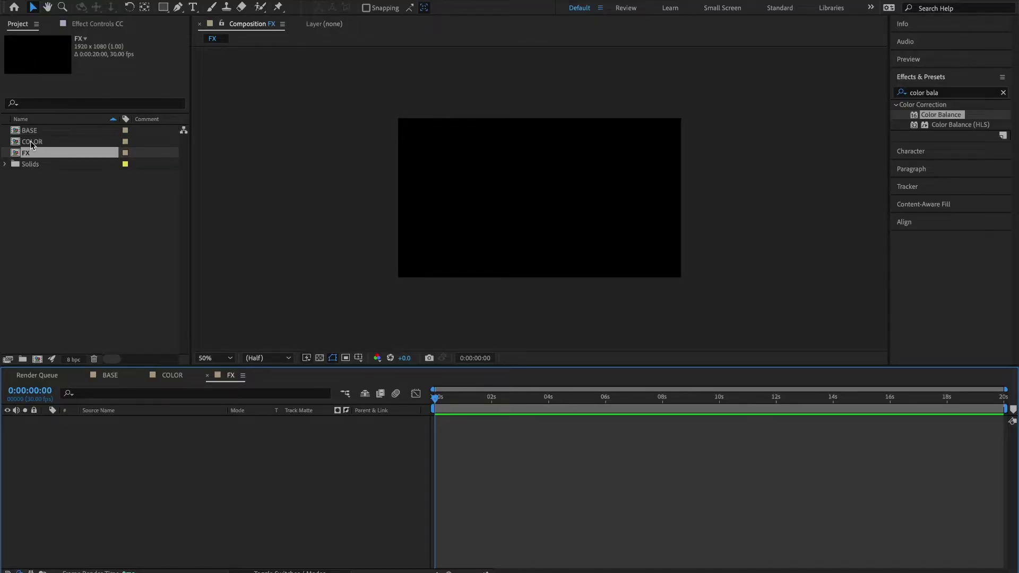
Drag the COLOR comp from the Project panel into the FX timeline.
{"action": "left_click_drag", "start_coordinate": [30, 141], "coordinate": [129, 467]}
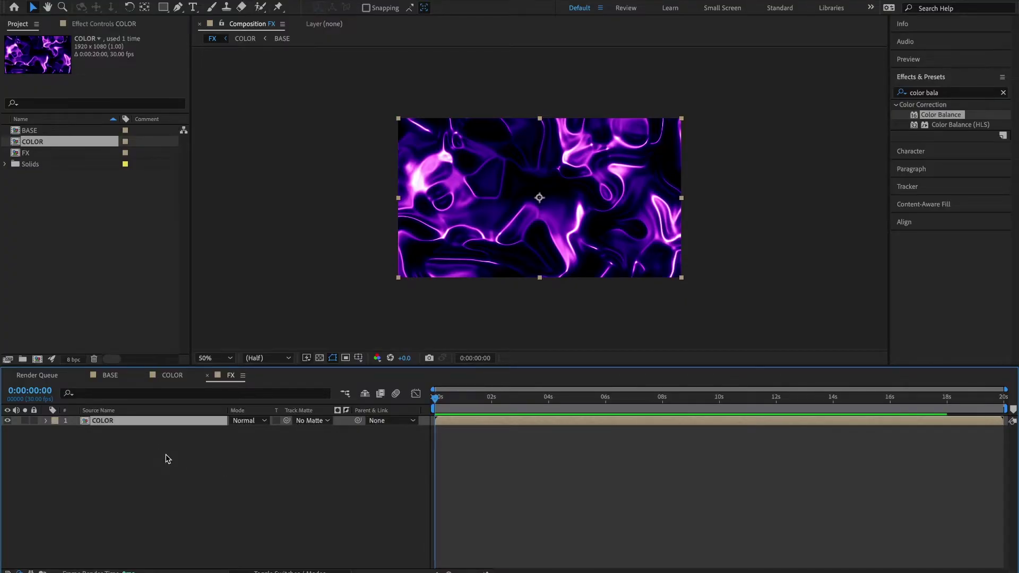
Add three new adjustment layers above the COLOR layer.
{"action": "right_click", "coordinate": [147, 442]}
{"action": "mouse_move", "coordinate": [183, 425]}
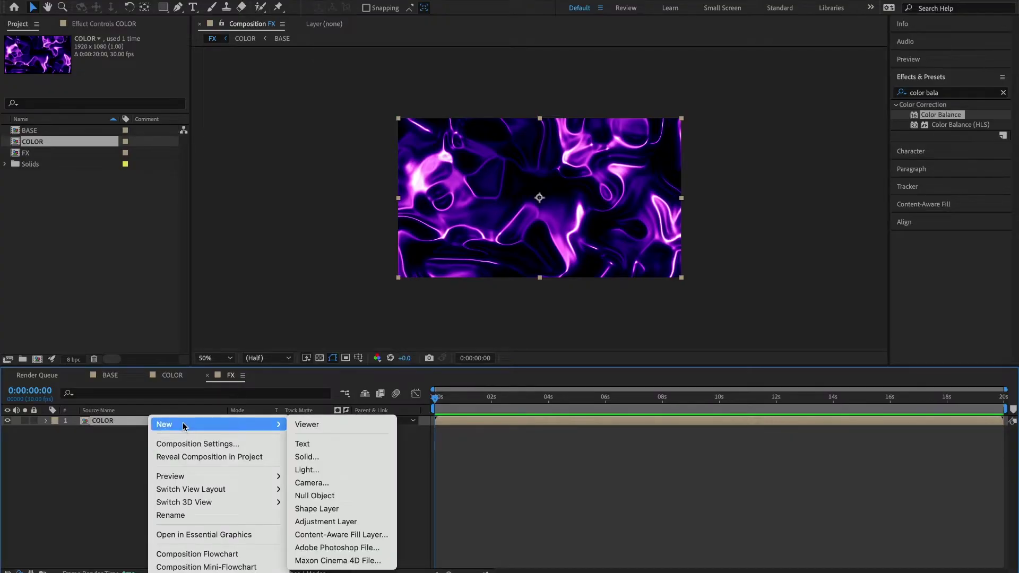
{"action": "left_click", "coordinate": [329, 523]}
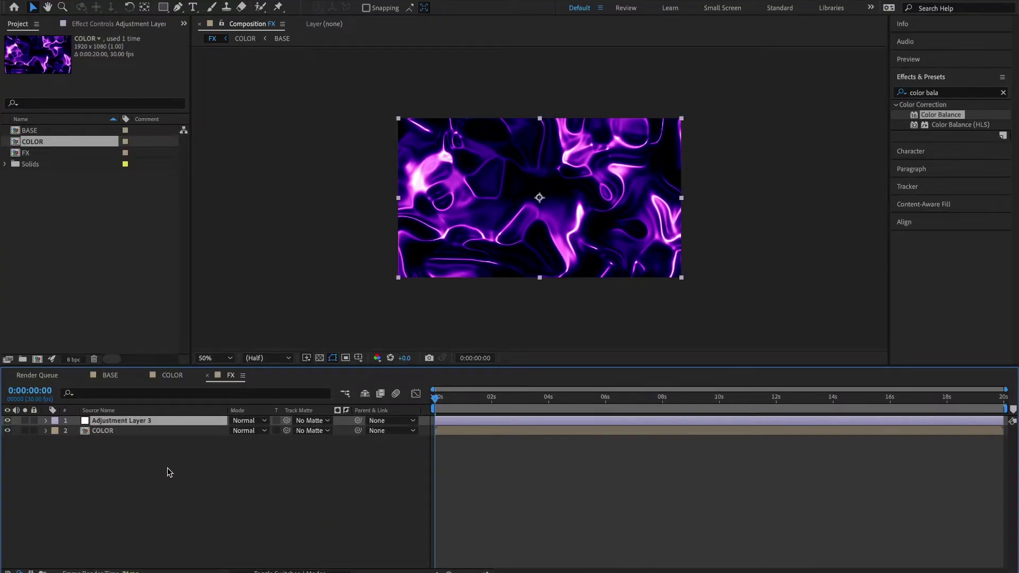
{"action": "right_click", "coordinate": [167, 471]}
{"action": "mouse_move", "coordinate": [297, 429]}
{"action": "left_click", "coordinate": [371, 522]}
{"action": "right_click", "coordinate": [237, 474]}
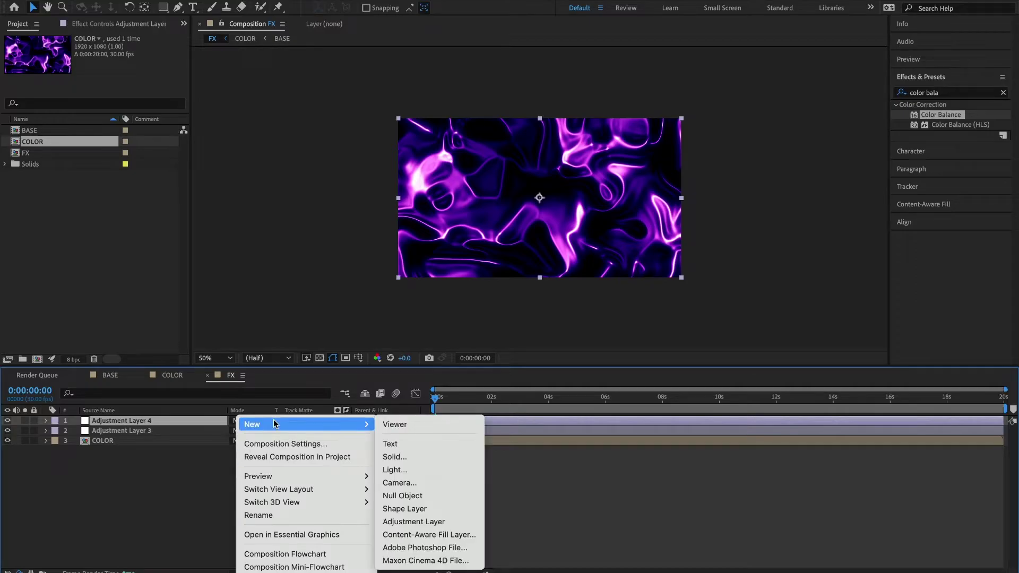
{"action": "left_click", "coordinate": [397, 522]}
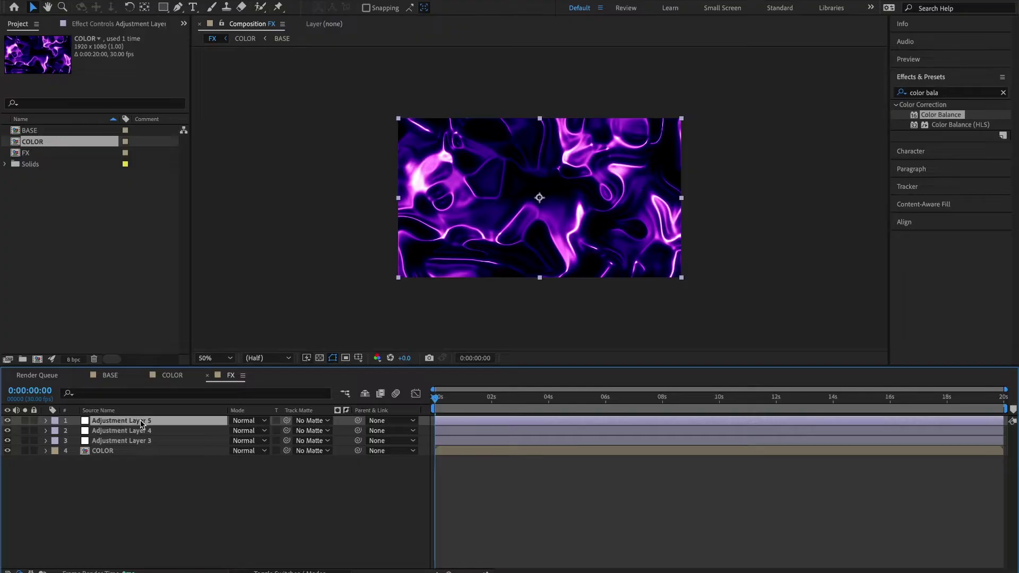
Rename the three adjustment layers Blur, Glow and Blobby.
{"action": "key", "text": "Return"}
{"action": "type", "text": "Bl"}
{"action": "key", "text": "Return"}
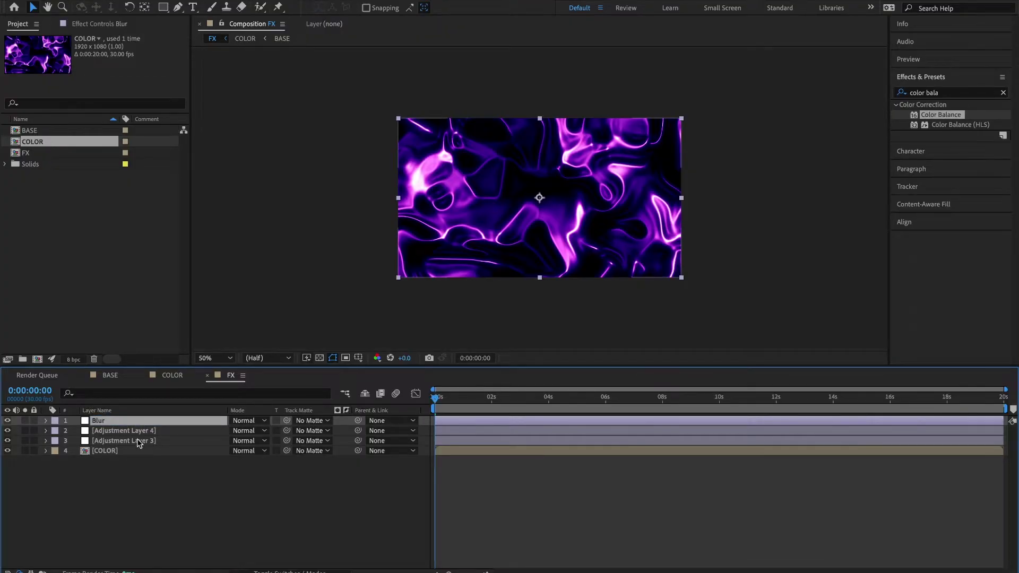
{"action": "left_click", "coordinate": [138, 433]}
{"action": "key", "text": "Return"}
{"action": "type", "text": "Glow"}
{"action": "key", "text": "Return"}
{"action": "left_click", "coordinate": [138, 440]}
{"action": "key", "text": "Return"}
{"action": "type", "text": "Blobby"}
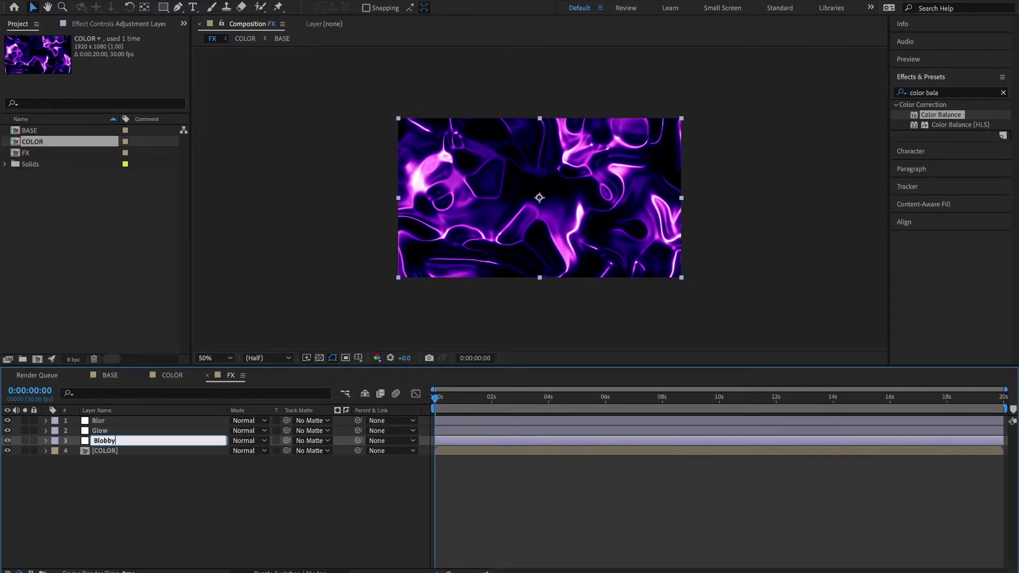
{"action": "key", "text": "Return"}
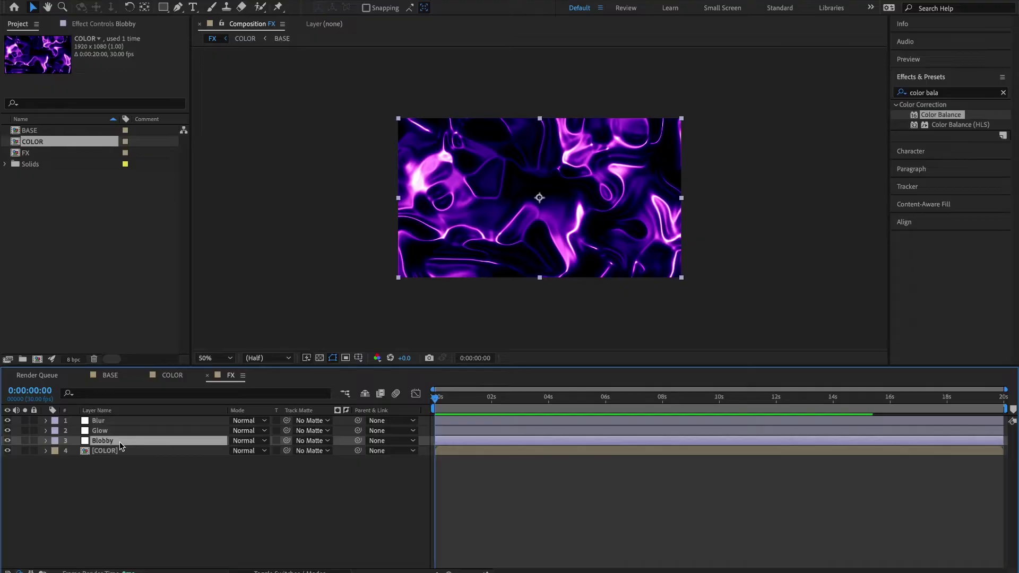
Search the effects library for 'blobby' and apply CC Blobbylize to the Blobby layer.
{"action": "left_click", "coordinate": [944, 86]}
{"action": "left_click", "coordinate": [935, 93]}
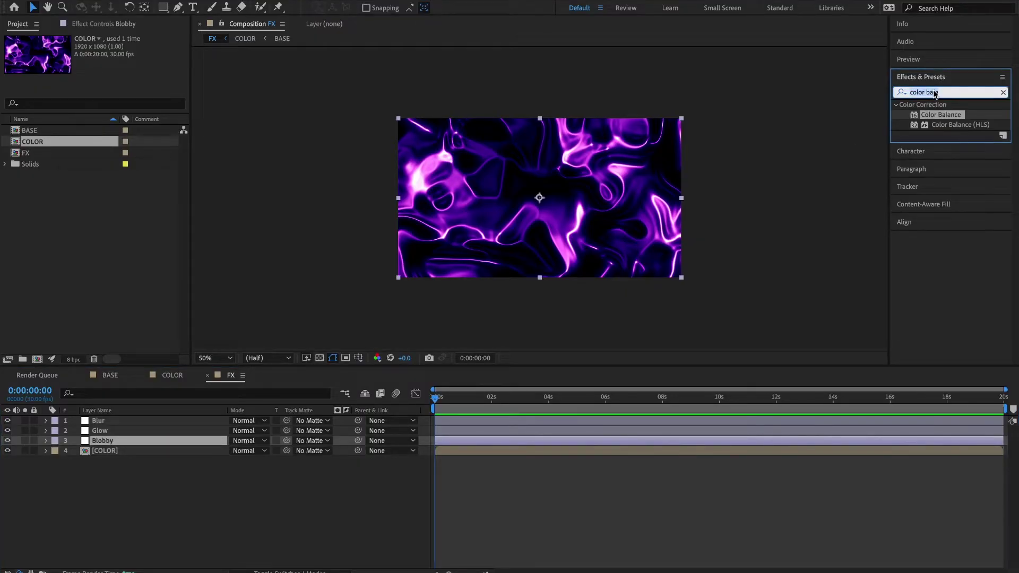
{"action": "type", "text": "blobby"}
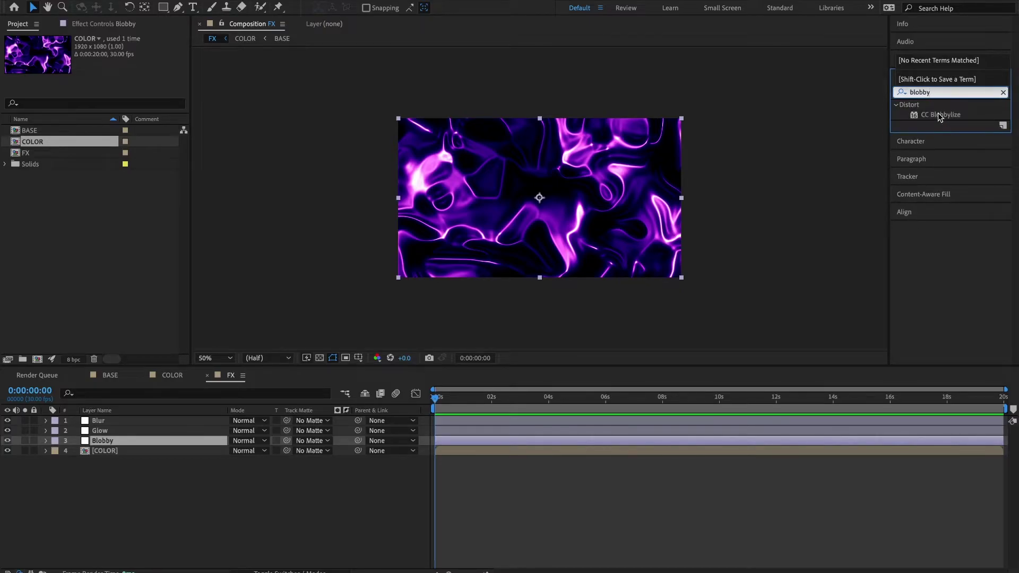
{"action": "left_click", "coordinate": [938, 116]}
{"action": "double_click", "coordinate": [936, 115]}
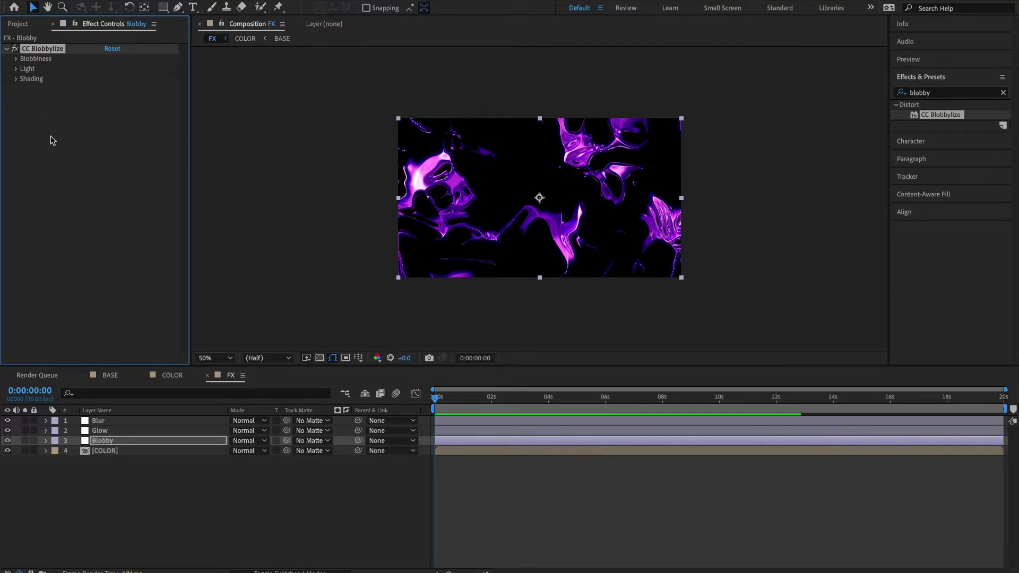
Set Blobbiness to use 4. COLOR as blob layer, Softness 1.0 and Cut Away 0.0.
{"action": "left_click", "coordinate": [16, 59]}
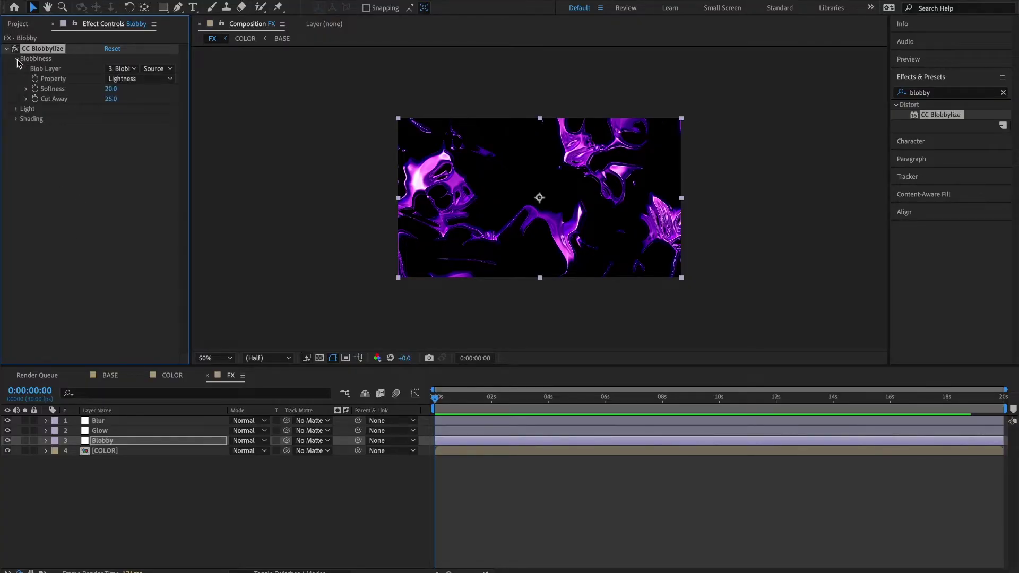
{"action": "left_click", "coordinate": [129, 70]}
{"action": "left_click", "coordinate": [142, 140]}
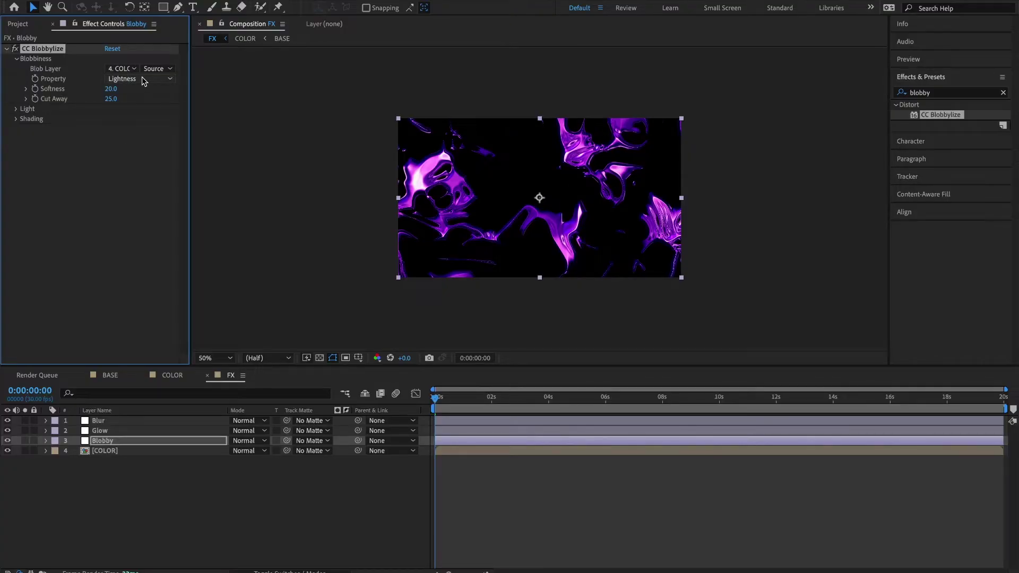
{"action": "left_click", "coordinate": [111, 88]}
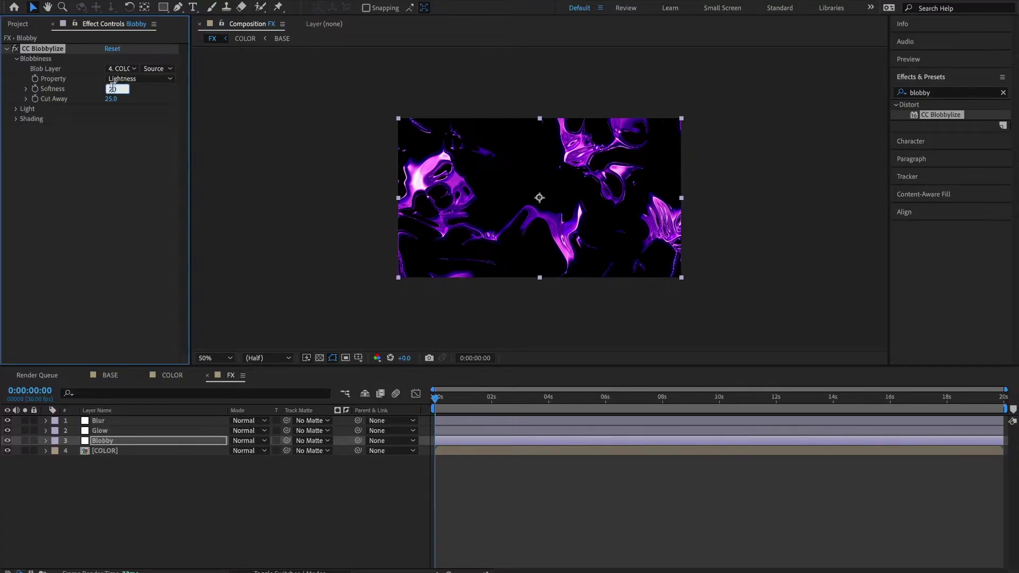
{"action": "type", "text": "1"}
{"action": "key", "text": "Return"}
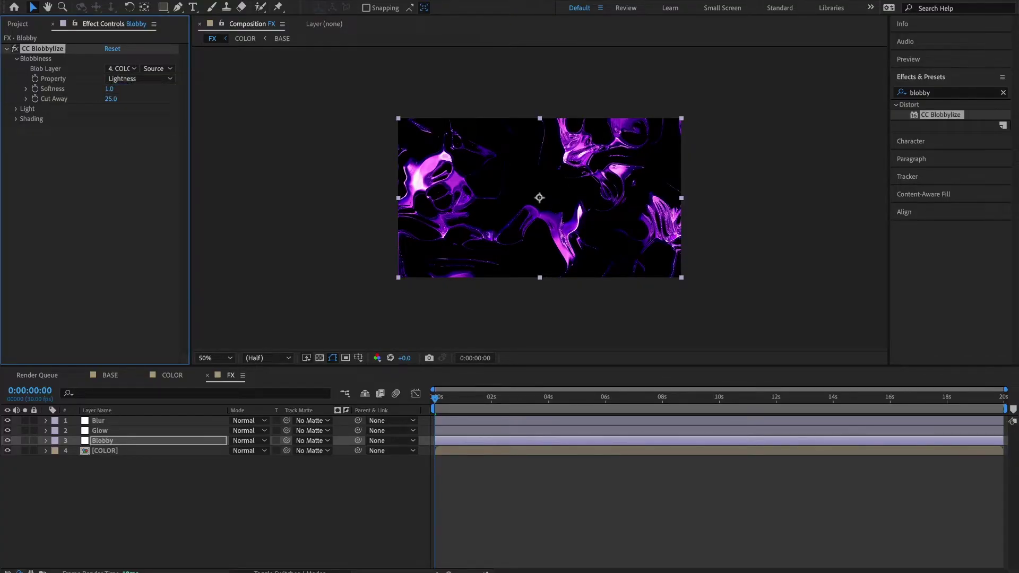
{"action": "left_click", "coordinate": [112, 99]}
{"action": "key", "text": "Return"}
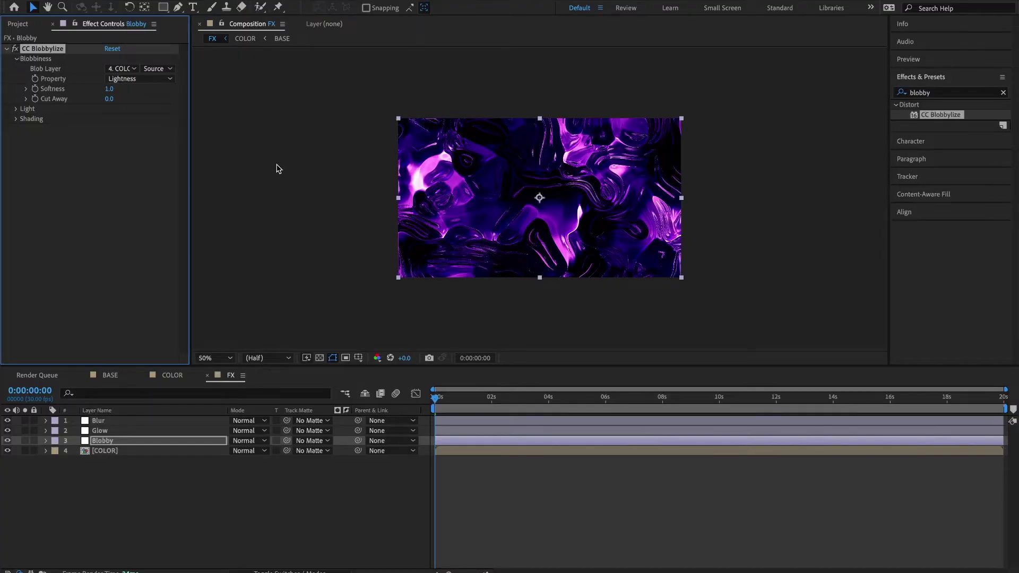
{"action": "left_click", "coordinate": [16, 59]}
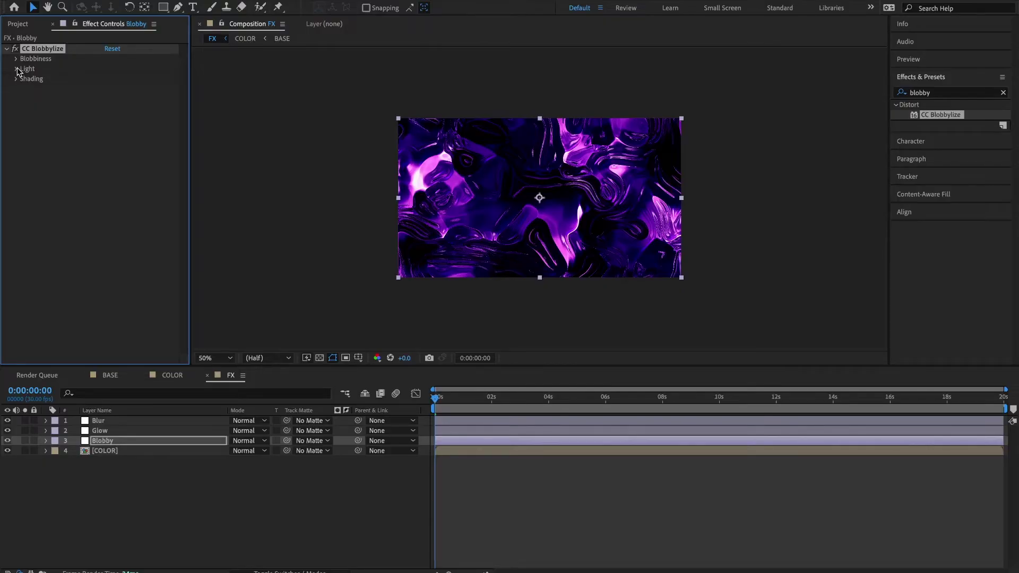
Set CC Blobbylize's Light Intensity to 200 and Light Height to 50.
{"action": "left_click", "coordinate": [16, 69]}
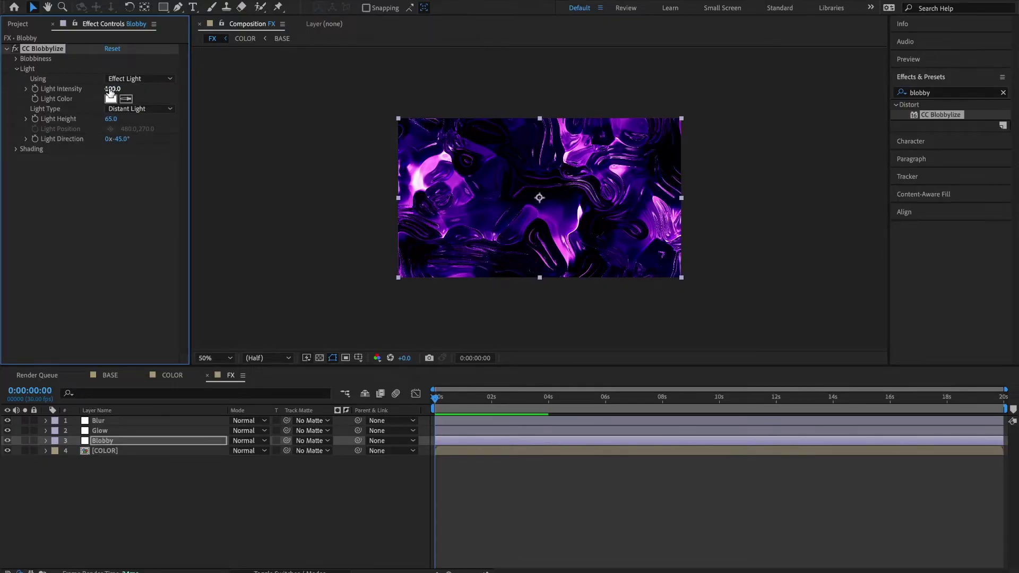
{"action": "left_click", "coordinate": [113, 88]}
{"action": "type", "text": "200"}
{"action": "key", "text": "Return"}
{"action": "left_click", "coordinate": [111, 119]}
{"action": "type", "text": "50"}
{"action": "key", "text": "Return"}
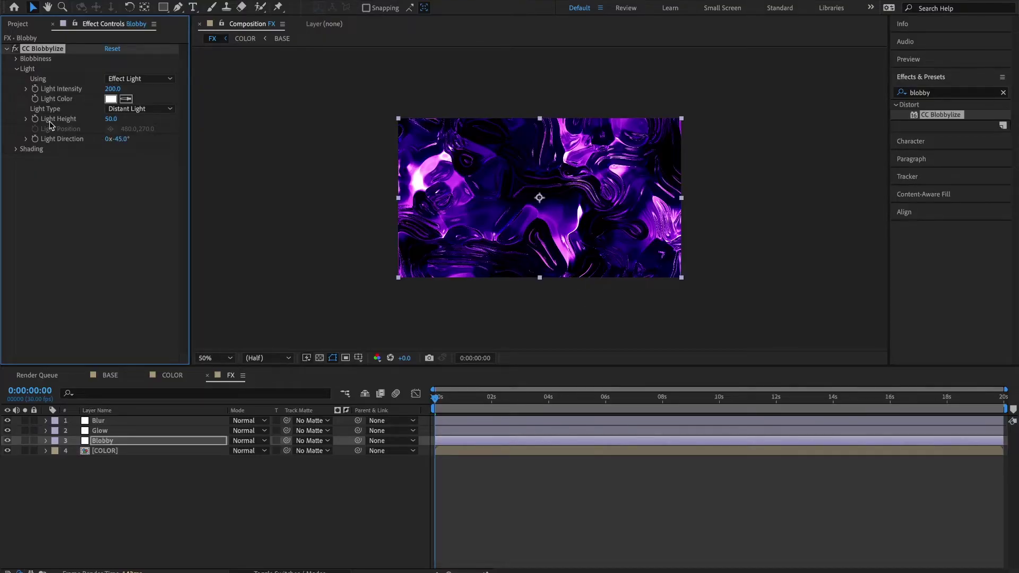
{"action": "left_click", "coordinate": [17, 69]}
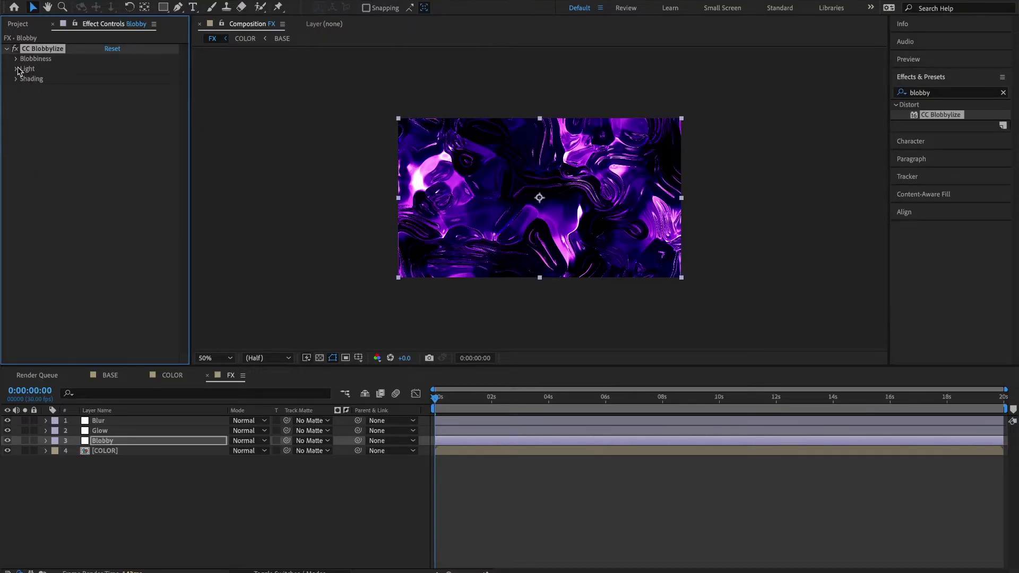
Set the Shading to Ambient 40 and Diffuse 60.
{"action": "left_click", "coordinate": [16, 78]}
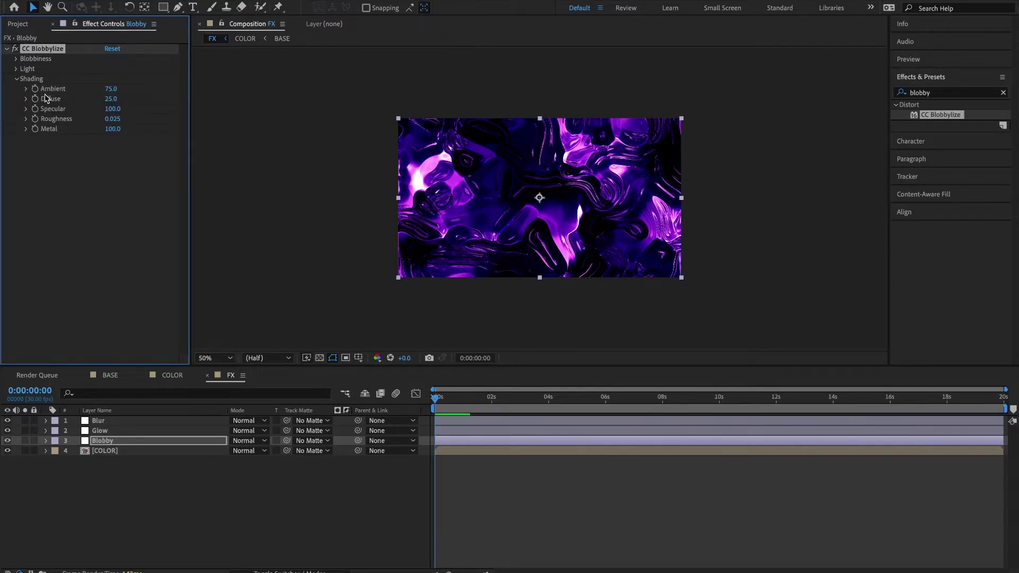
{"action": "left_click", "coordinate": [111, 88]}
{"action": "type", "text": "40"}
{"action": "key", "text": "Return"}
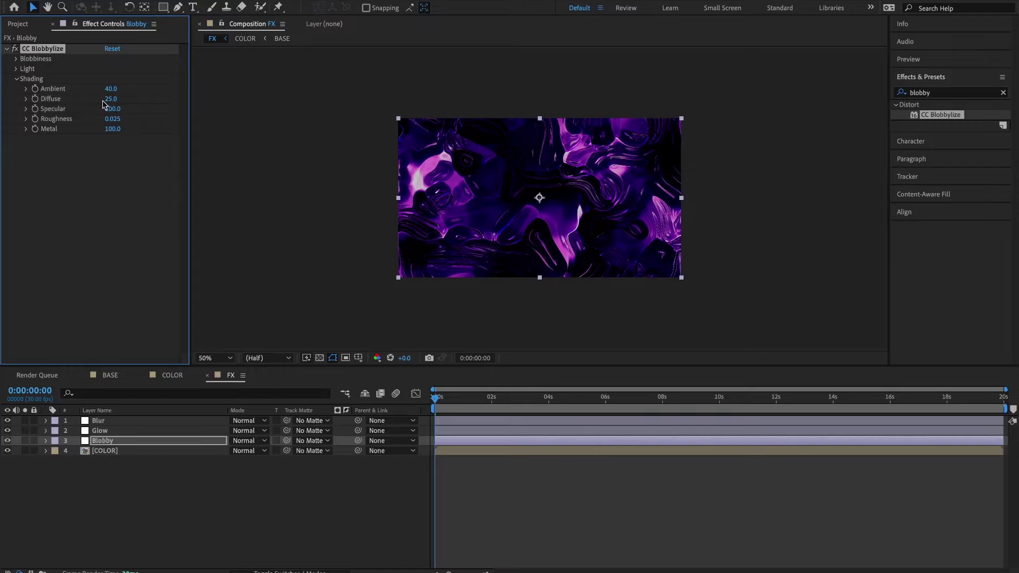
{"action": "left_click", "coordinate": [111, 99]}
{"action": "type", "text": "60"}
{"action": "key", "text": "Return"}
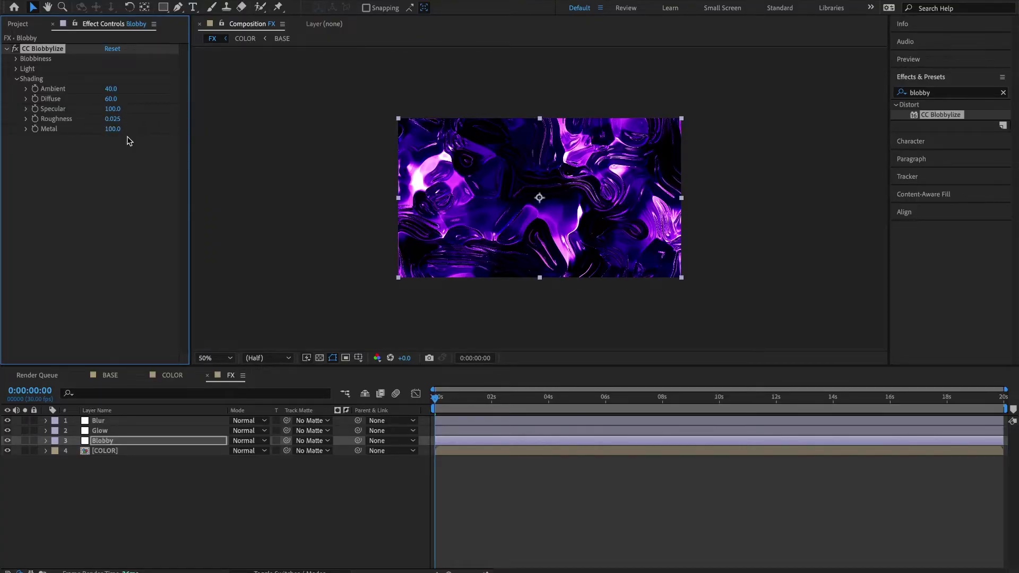
{"action": "left_click", "coordinate": [17, 79]}
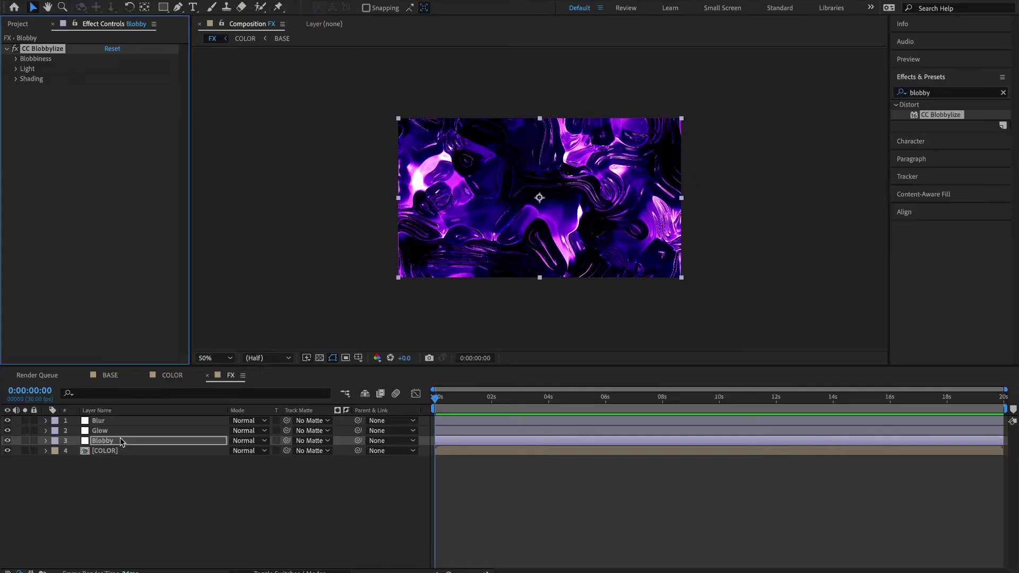
Apply the Glow effect to the Glow layer, replacing the old search with 'glow'.
{"action": "left_click", "coordinate": [109, 431]}
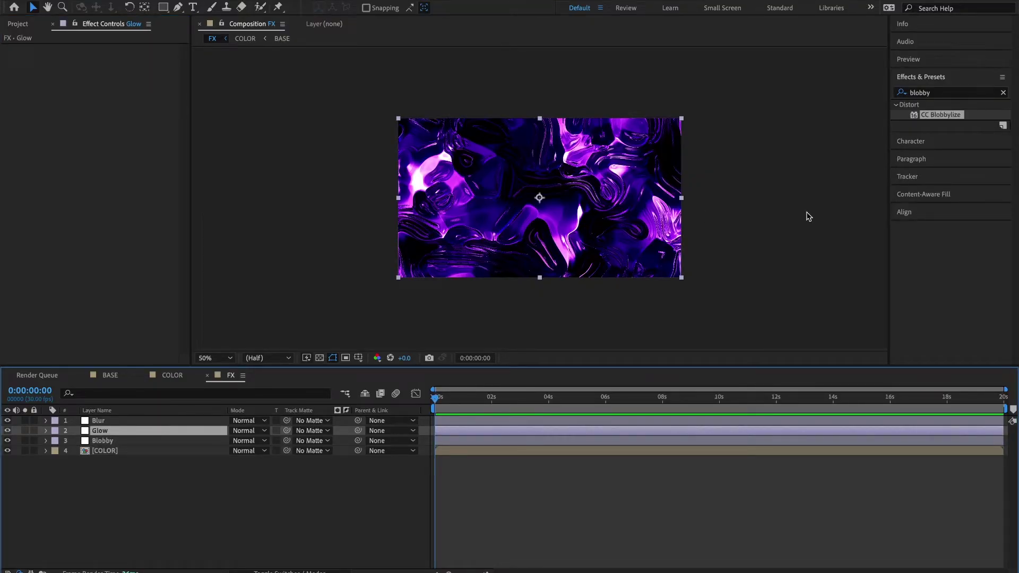
{"action": "left_click", "coordinate": [939, 94]}
{"action": "double_click", "coordinate": [940, 93]}
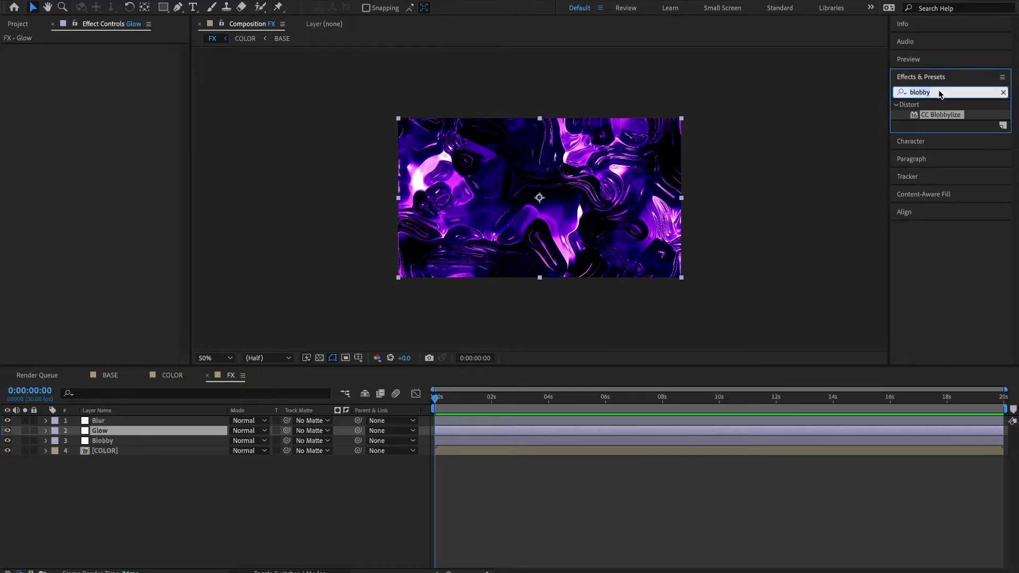
{"action": "type", "text": "glow"}
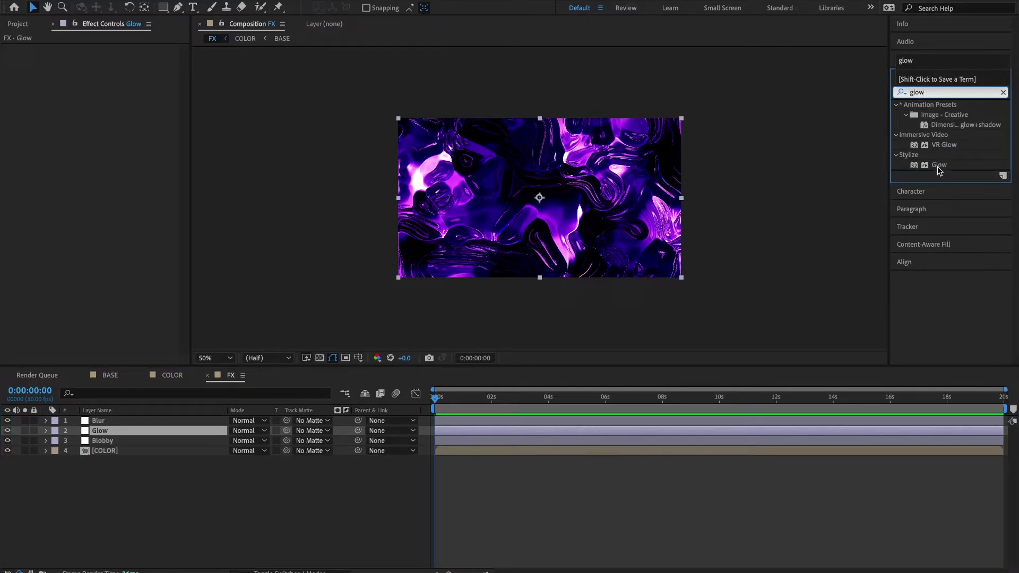
{"action": "double_click", "coordinate": [937, 165]}
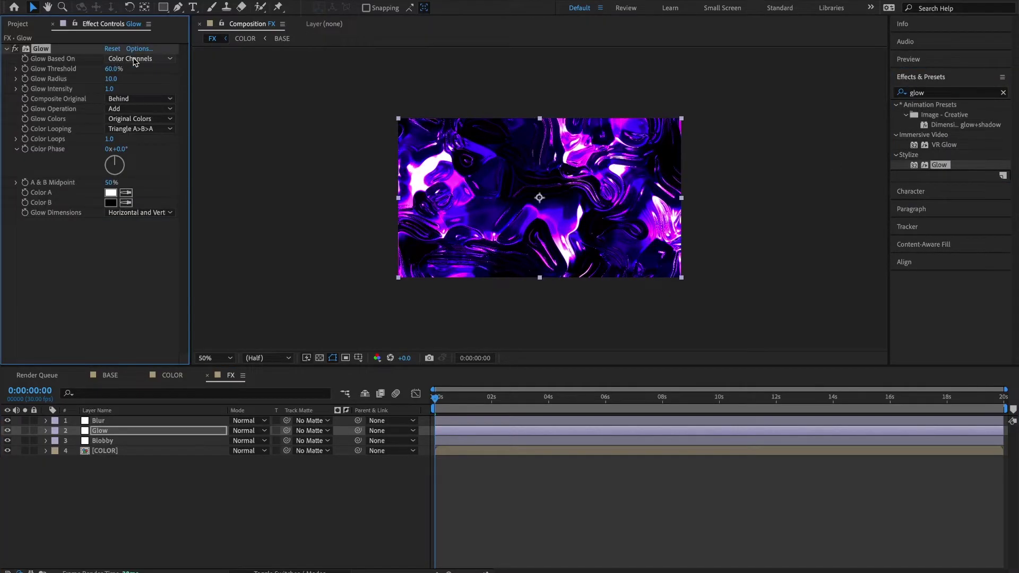
Set Glow Threshold to 55%, Glow Radius to 80 and Glow Intensity to 0.8.
{"action": "left_click", "coordinate": [113, 69]}
{"action": "type", "text": "55"}
{"action": "key", "text": "Return"}
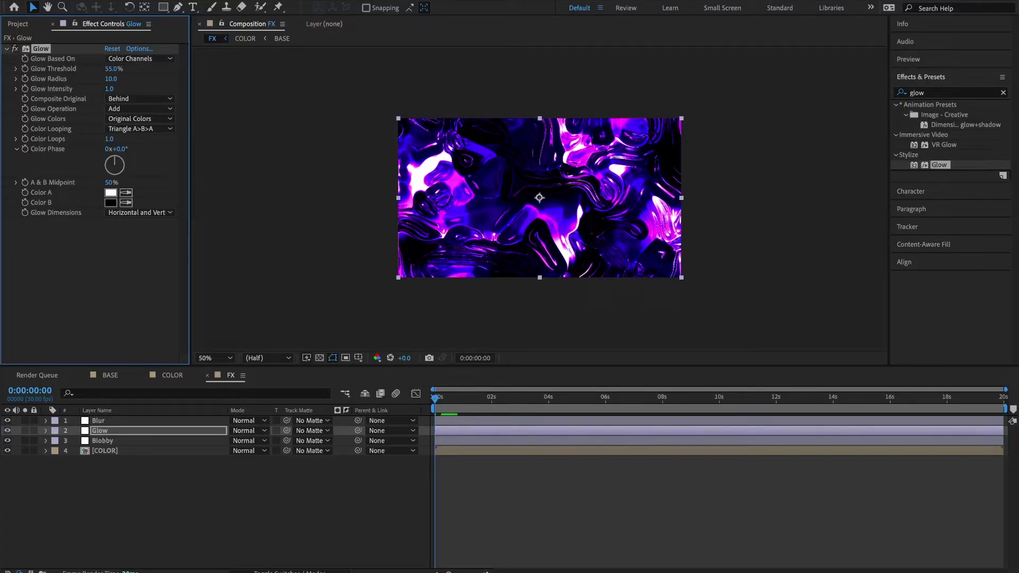
{"action": "left_click", "coordinate": [112, 79]}
{"action": "type", "text": "80"}
{"action": "key", "text": "Return"}
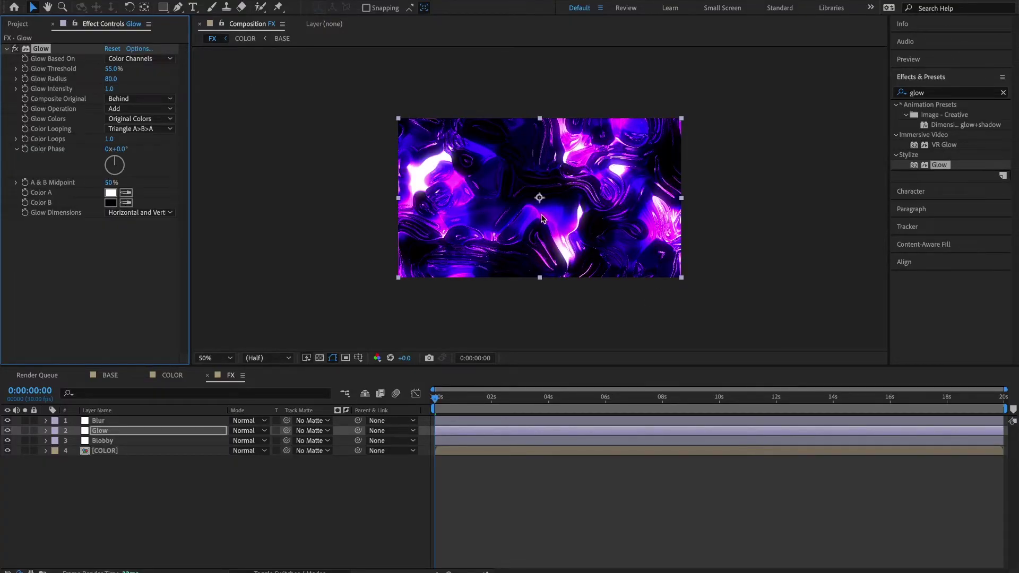
{"action": "left_click", "coordinate": [110, 90]}
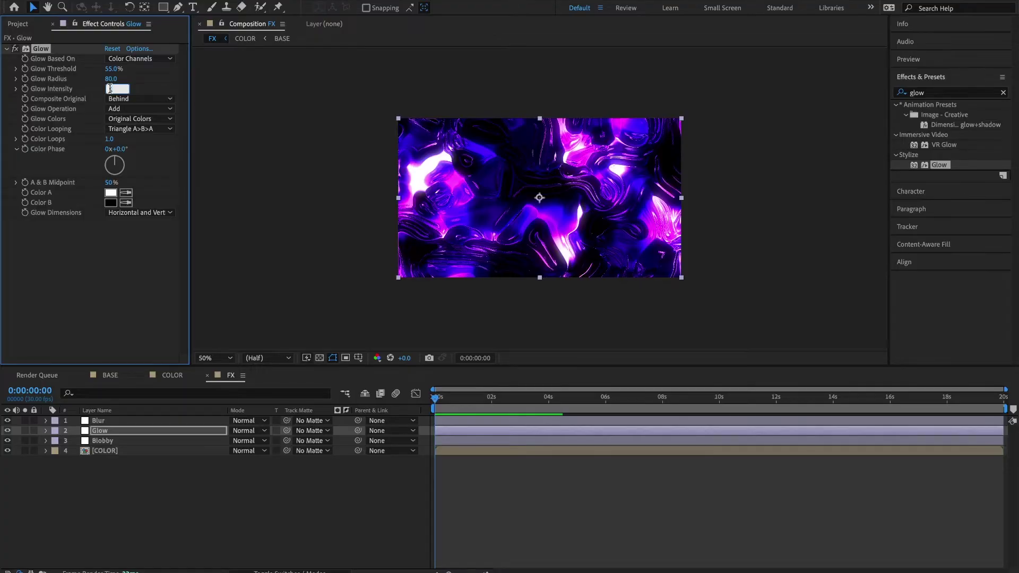
{"action": "type", "text": "0.8"}
{"action": "key", "text": "Return"}
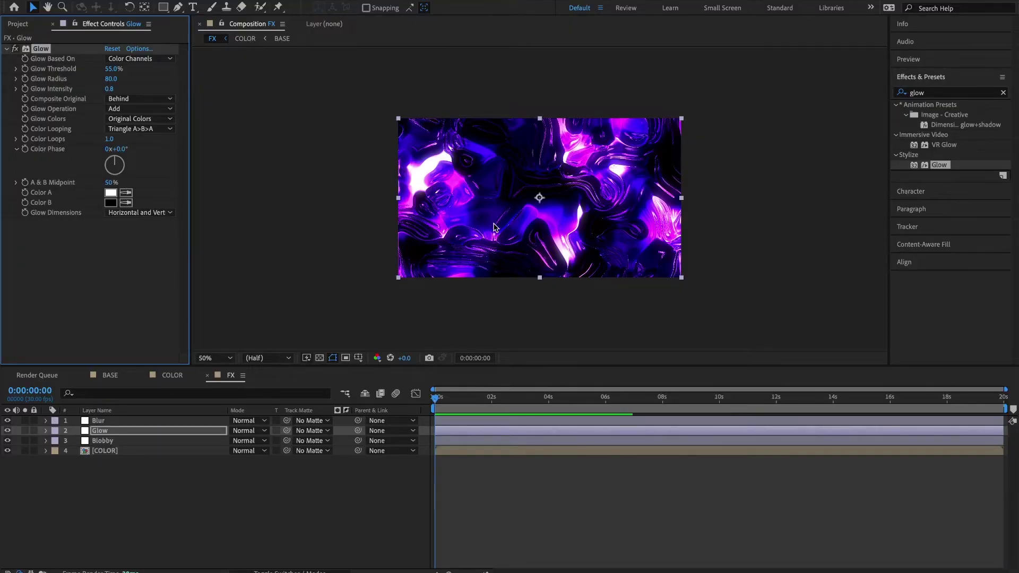
Apply Gaussian Blur to the Blur layer with Blurriness 5.
{"action": "left_click", "coordinate": [118, 422]}
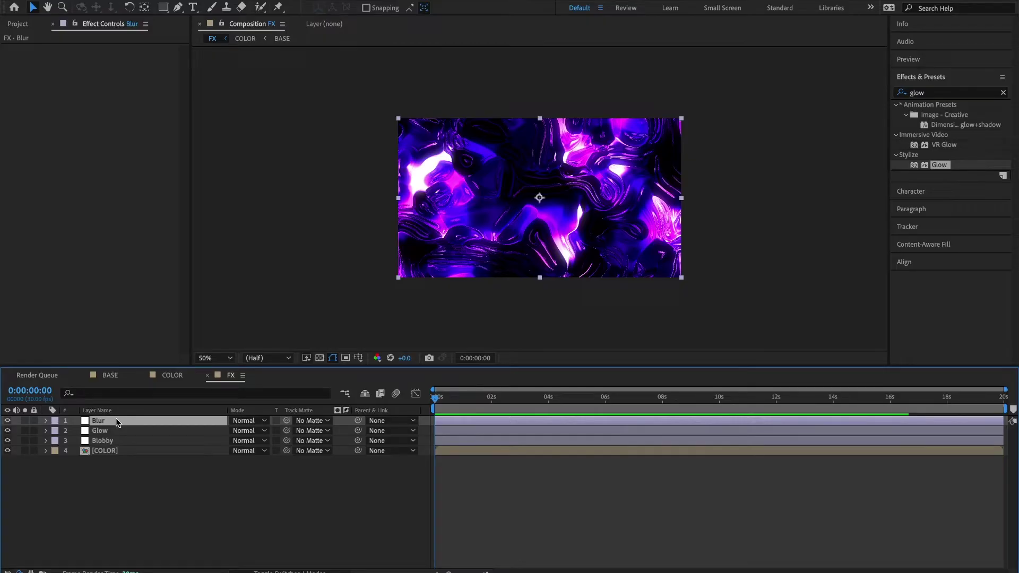
{"action": "left_click", "coordinate": [1002, 93]}
{"action": "left_click", "coordinate": [927, 92]}
{"action": "type", "text": "gaussian blur"}
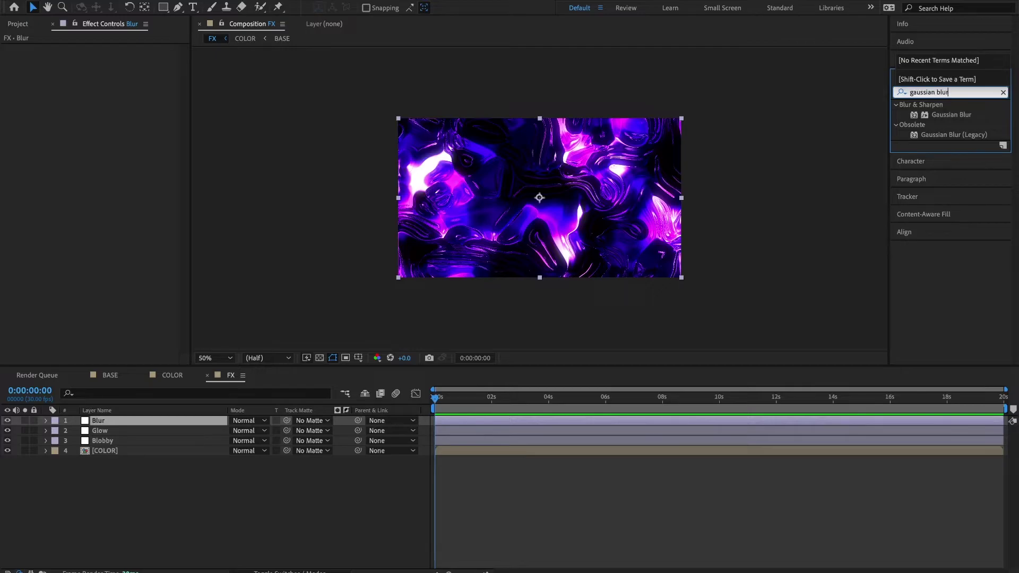
{"action": "double_click", "coordinate": [954, 116]}
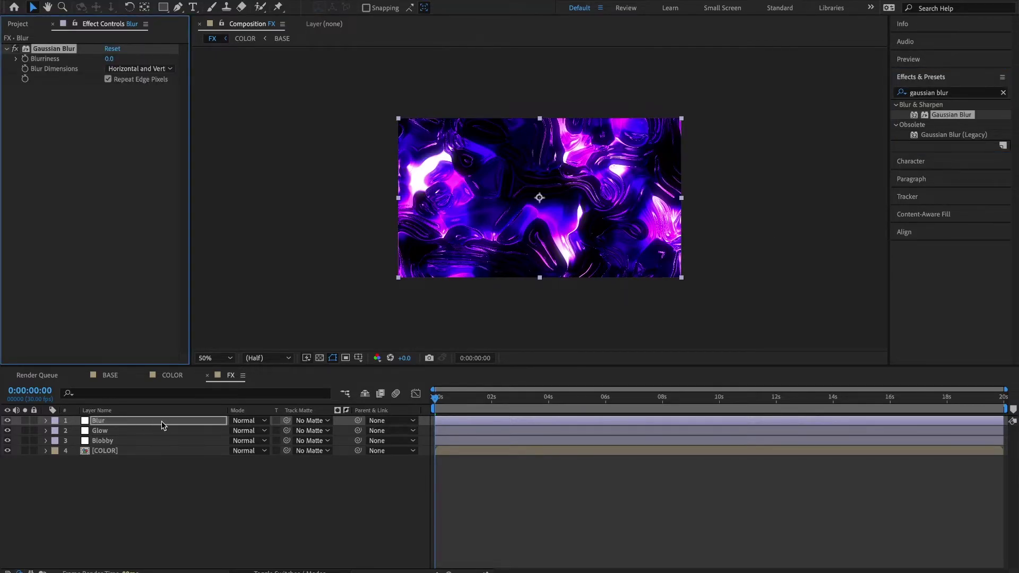
{"action": "left_click", "coordinate": [109, 59]}
{"action": "type", "text": "5"}
{"action": "key", "text": "Return"}
Compare the texture with Gaussian Blur off and on at 100%, finishing at 50% with blur enabled.
{"action": "key", "text": "space"}
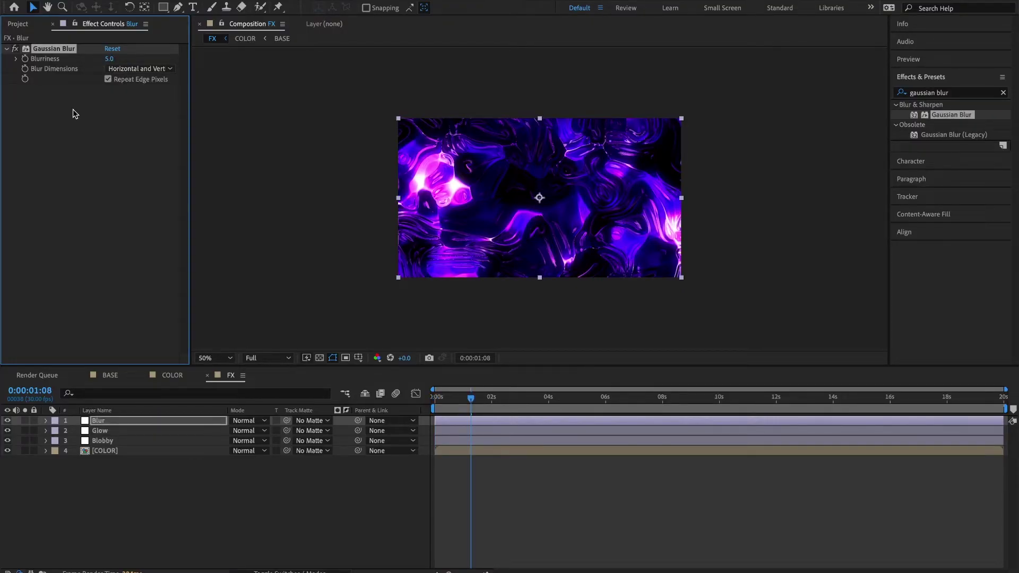
{"action": "left_click", "coordinate": [15, 48]}
{"action": "left_click", "coordinate": [14, 48]}
{"action": "key", "text": "slash"}
{"action": "left_click_drag", "start_coordinate": [450, 150], "coordinate": [443, 228]}
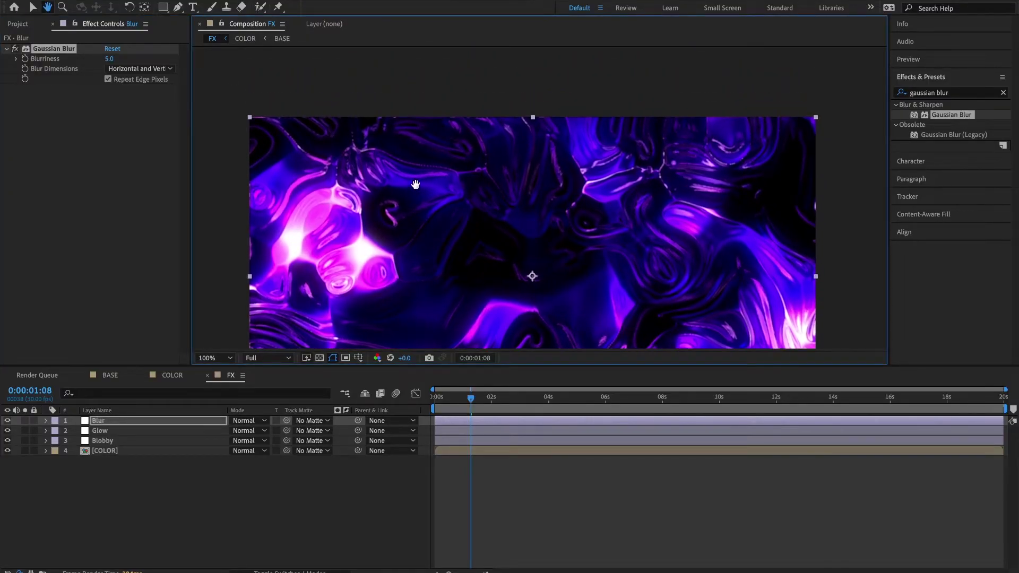
{"action": "left_click", "coordinate": [15, 48]}
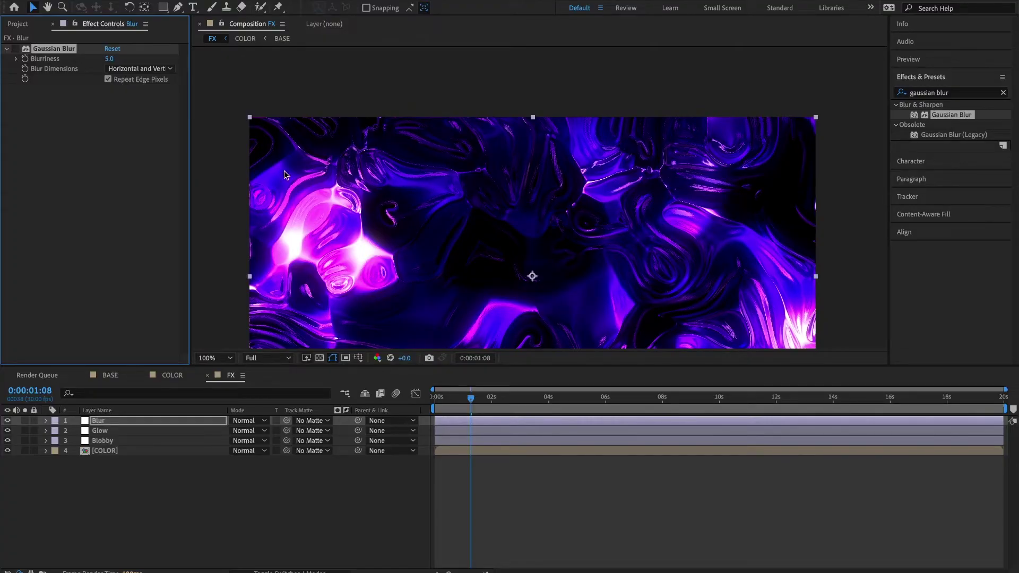
{"action": "left_click", "coordinate": [15, 48]}
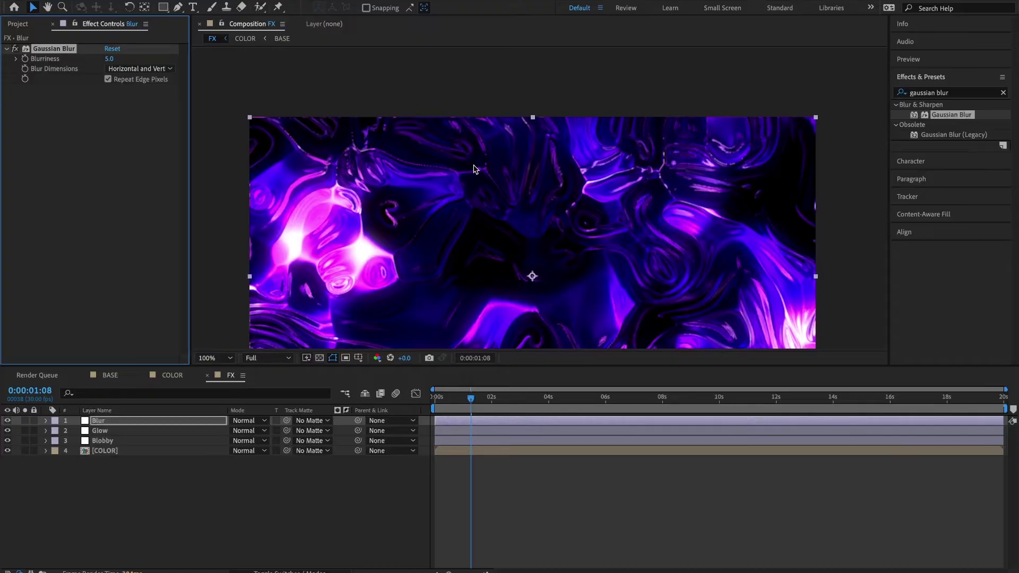
{"action": "left_click", "coordinate": [15, 48]}
{"action": "left_click", "coordinate": [15, 49]}
{"action": "key", "text": "comma"}
{"action": "left_click_drag", "start_coordinate": [511, 222], "coordinate": [494, 175]}
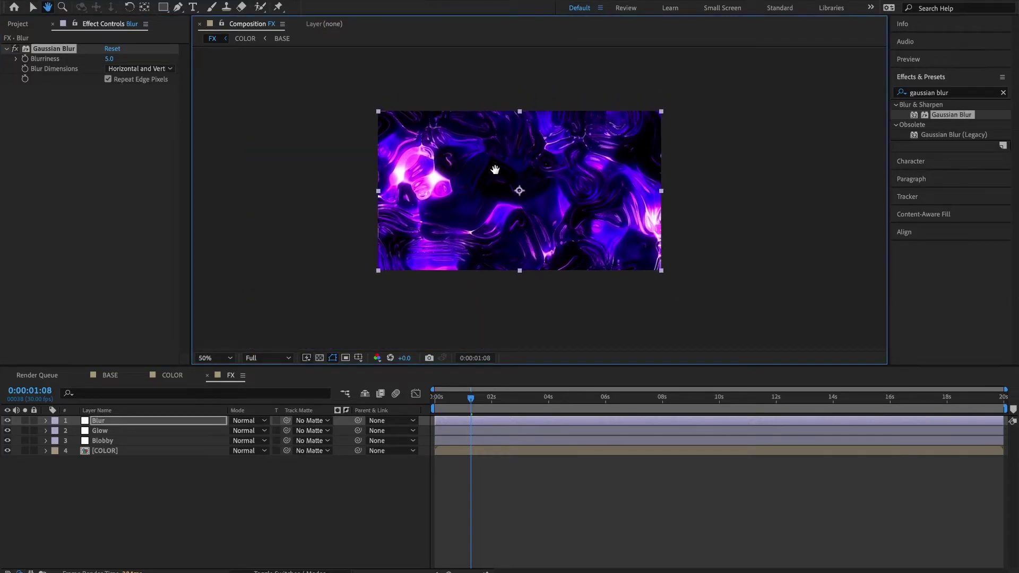
{"action": "left_click", "coordinate": [150, 503]}
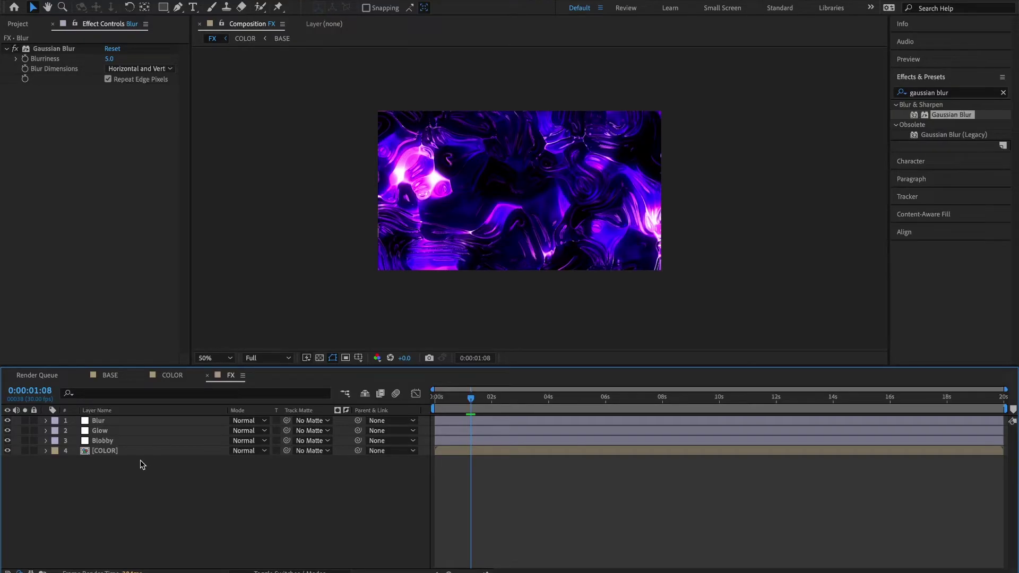
Create a composition named RENDER and place the FX comp in its timeline.
{"action": "left_click", "coordinate": [18, 27]}
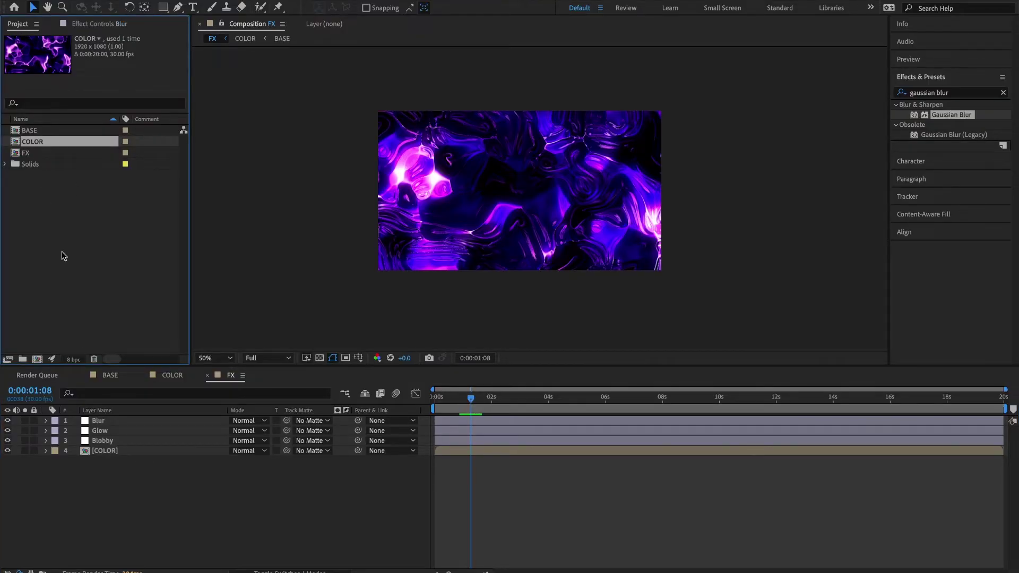
{"action": "left_click", "coordinate": [36, 360]}
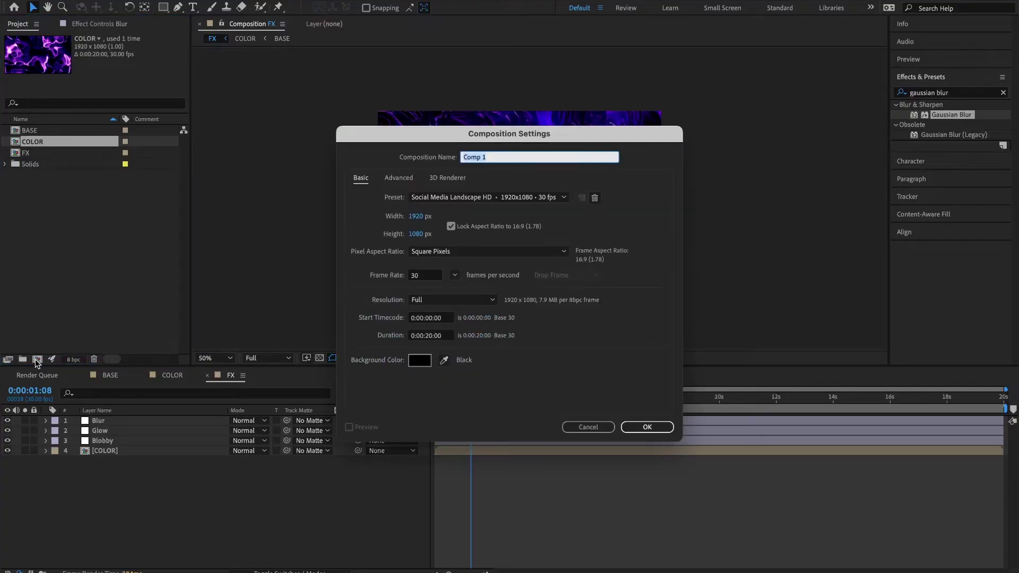
{"action": "type", "text": "RENDER"}
{"action": "left_click", "coordinate": [640, 430]}
{"action": "left_click", "coordinate": [28, 154]}
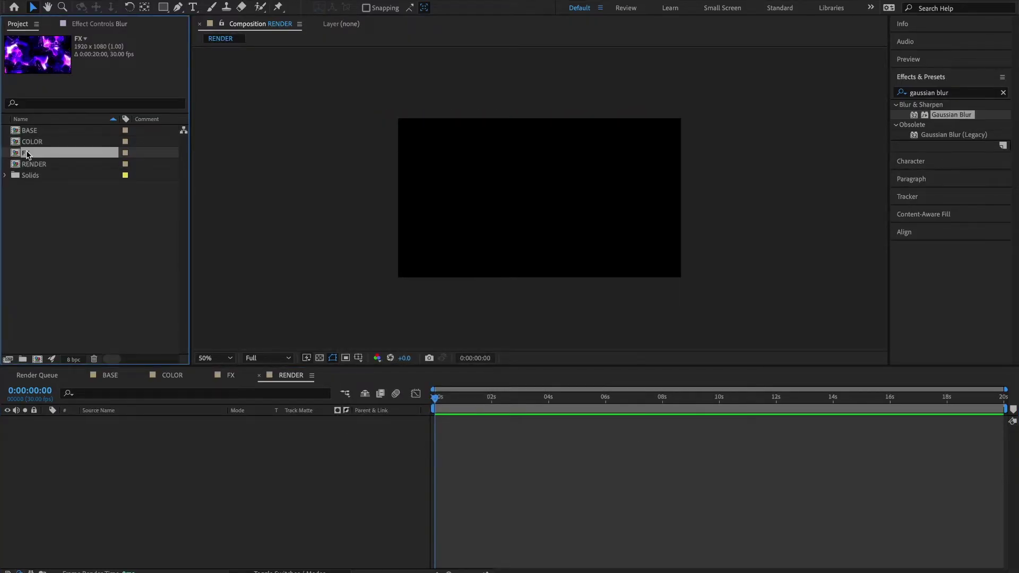
{"action": "left_click_drag", "start_coordinate": [25, 154], "coordinate": [122, 450]}
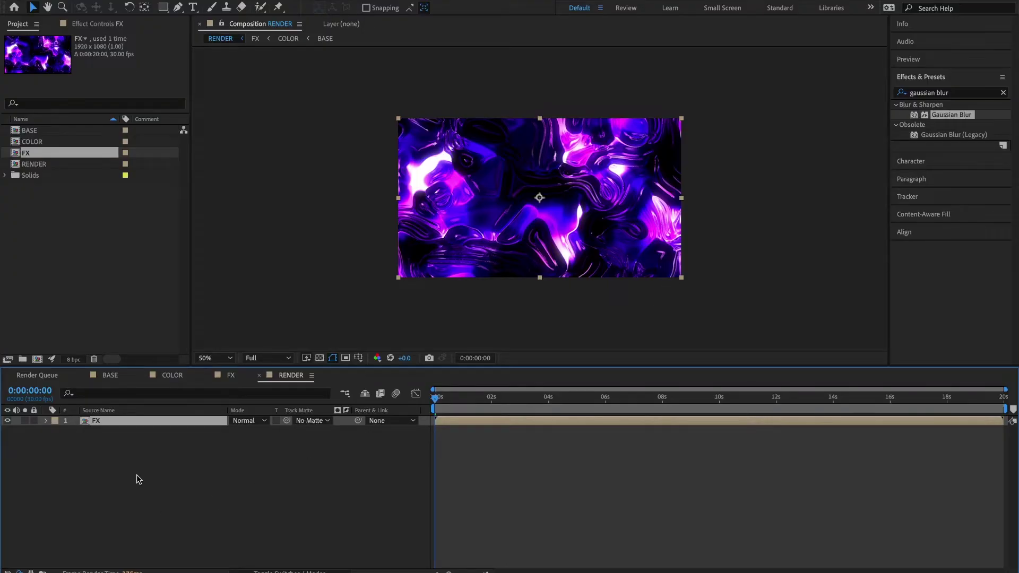
Add two adjustment layers to RENDER and name them Spot Blur and Noise.
{"action": "right_click", "coordinate": [136, 451]}
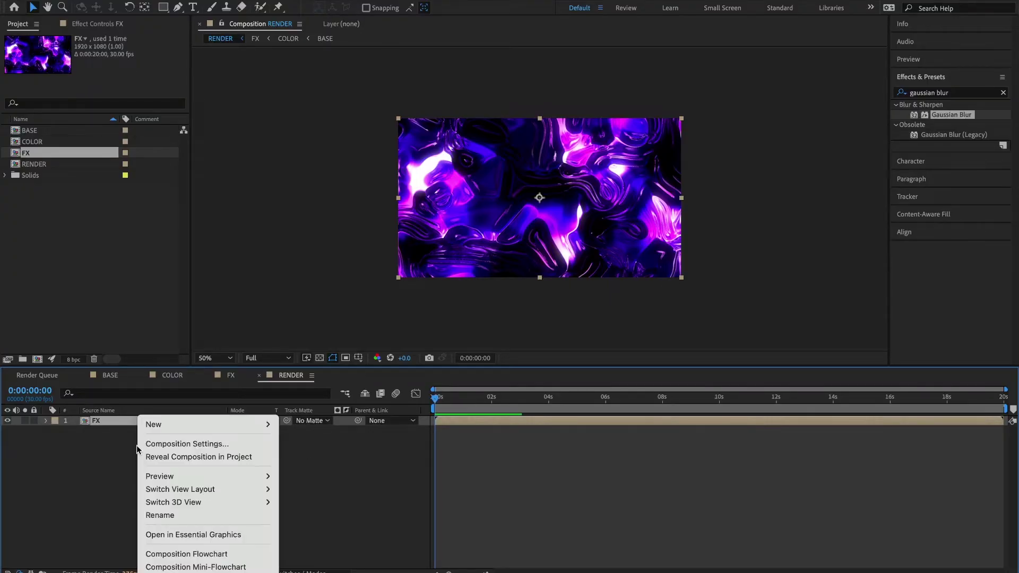
{"action": "mouse_move", "coordinate": [213, 423]}
{"action": "left_click", "coordinate": [341, 523]}
{"action": "right_click", "coordinate": [135, 460]}
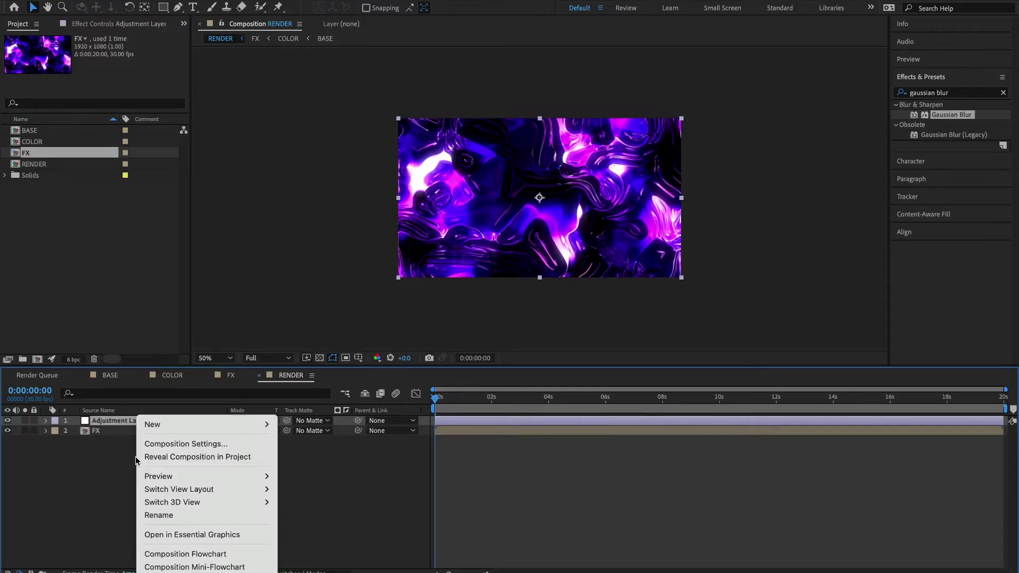
{"action": "left_click", "coordinate": [330, 519]}
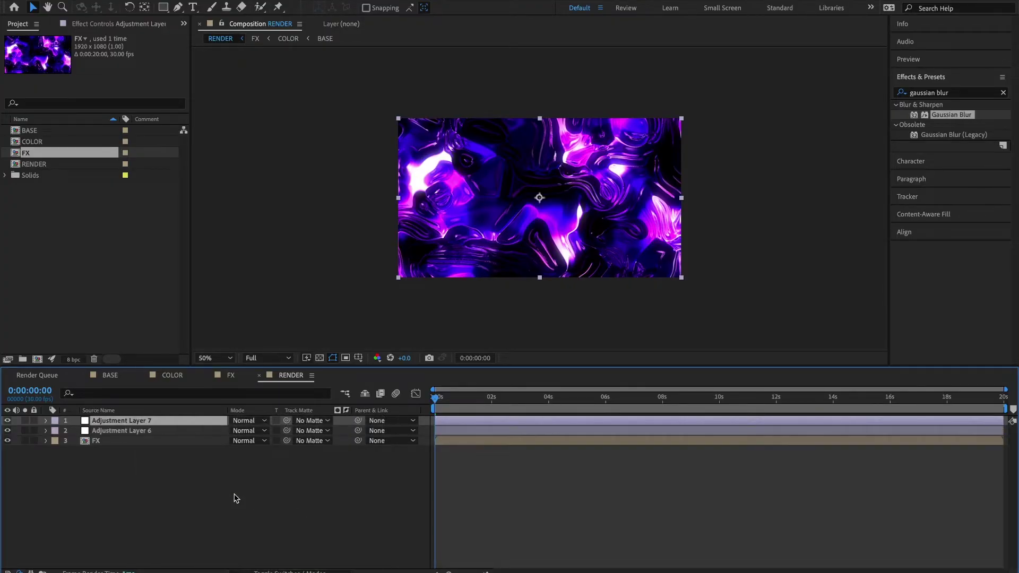
{"action": "key", "text": "Return"}
{"action": "type", "text": "Spot Blur"}
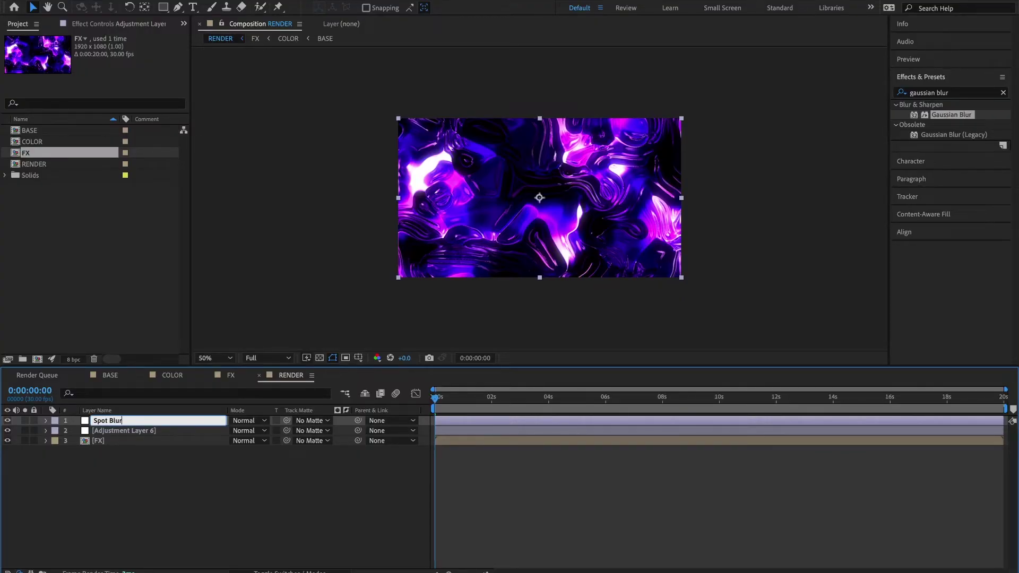
{"action": "key", "text": "Return"}
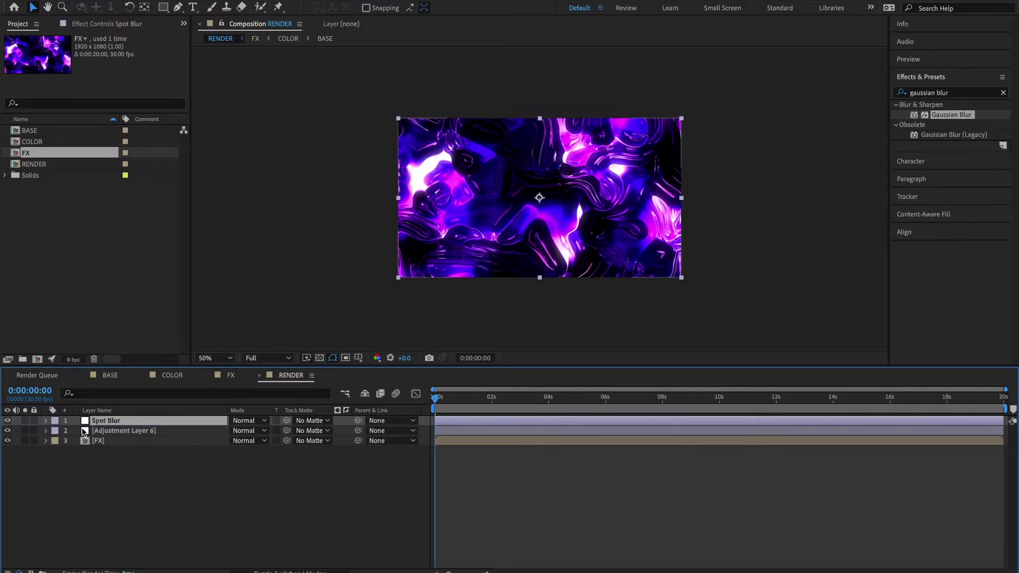
{"action": "left_click", "coordinate": [129, 432]}
{"action": "key", "text": "Return"}
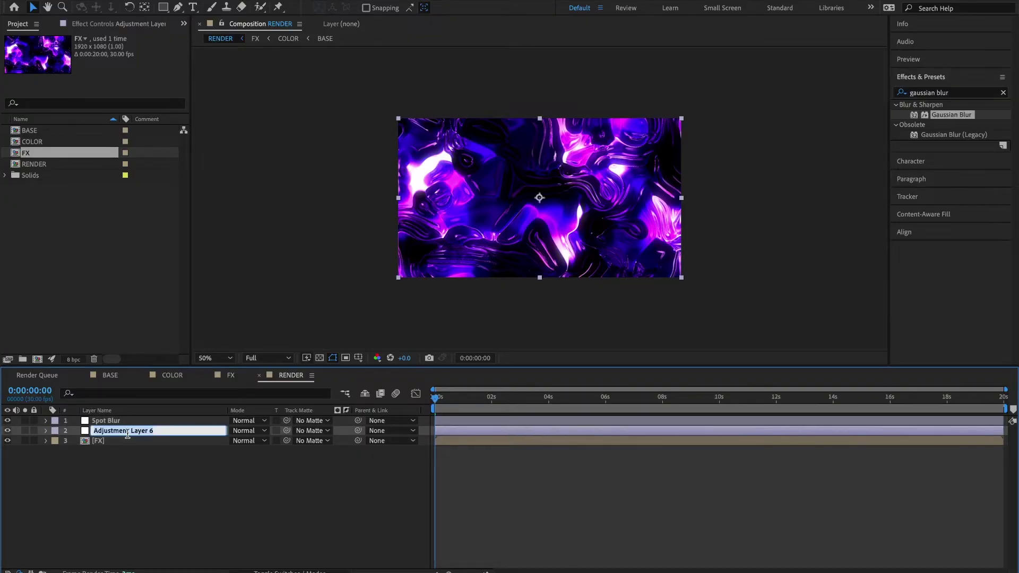
{"action": "type", "text": "Noise"}
{"action": "key", "text": "Return"}
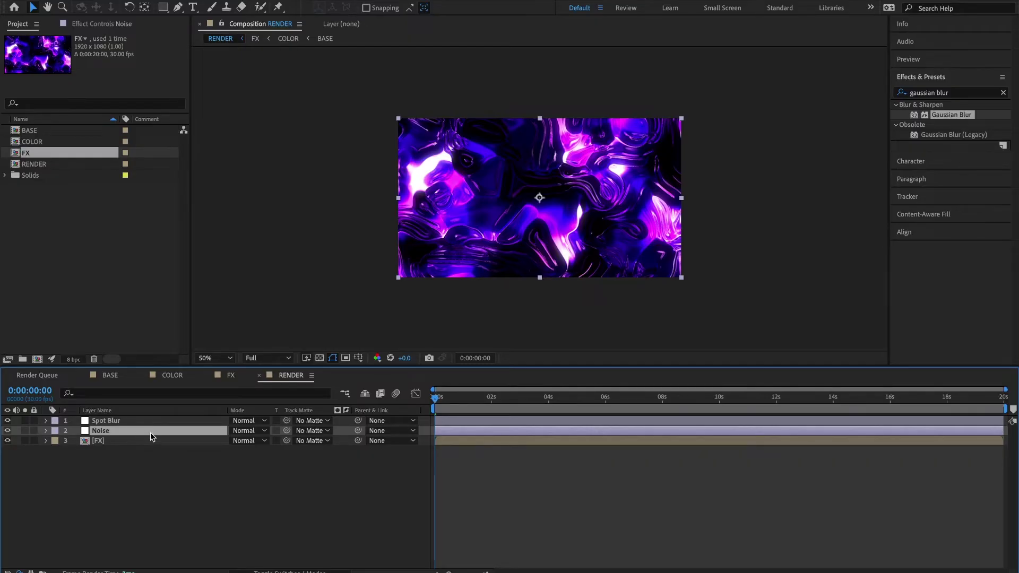
Apply Noise HLS Auto to the Noise layer.
{"action": "left_click", "coordinate": [954, 91]}
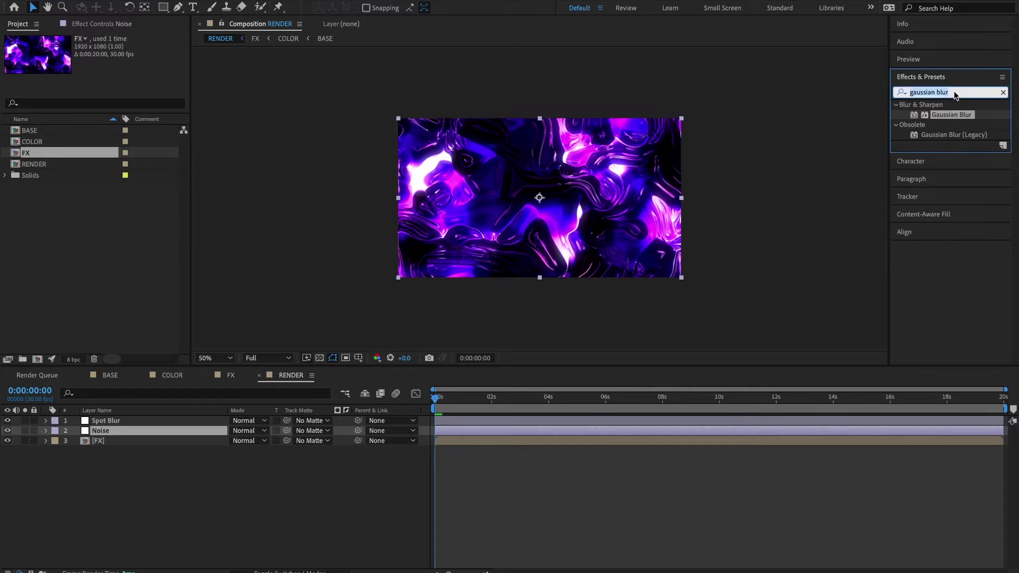
{"action": "type", "text": "noise hls"}
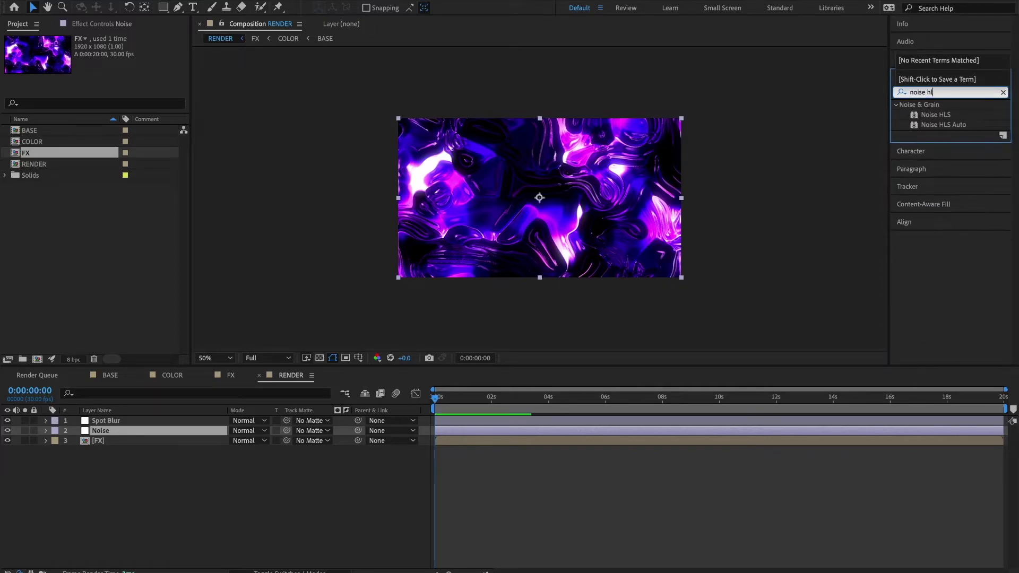
{"action": "double_click", "coordinate": [944, 125]}
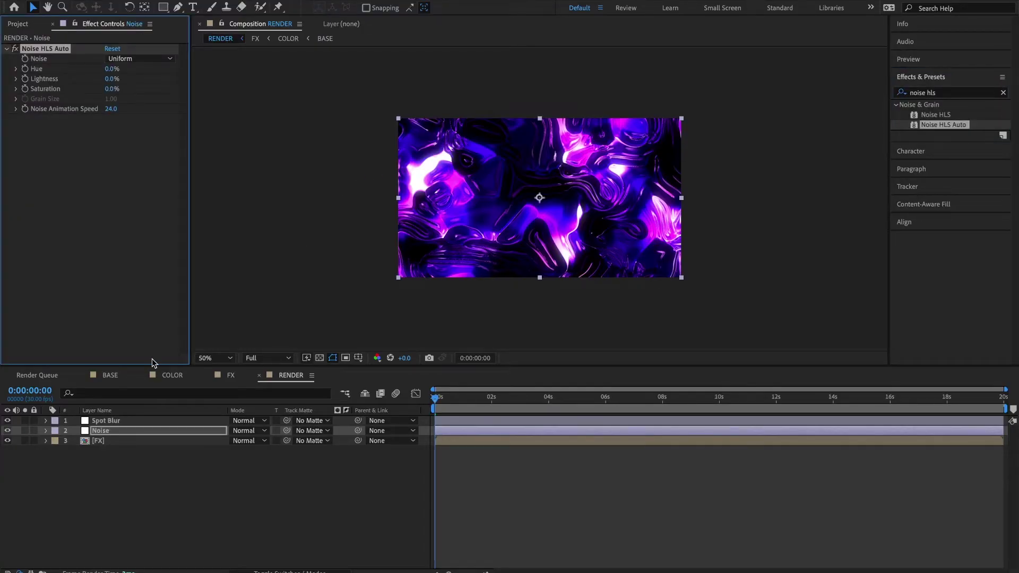
Set Noise HLS Auto to Grain with 5% hue, lightness, saturation and Noise Animation Speed 12.
{"action": "left_click", "coordinate": [128, 59]}
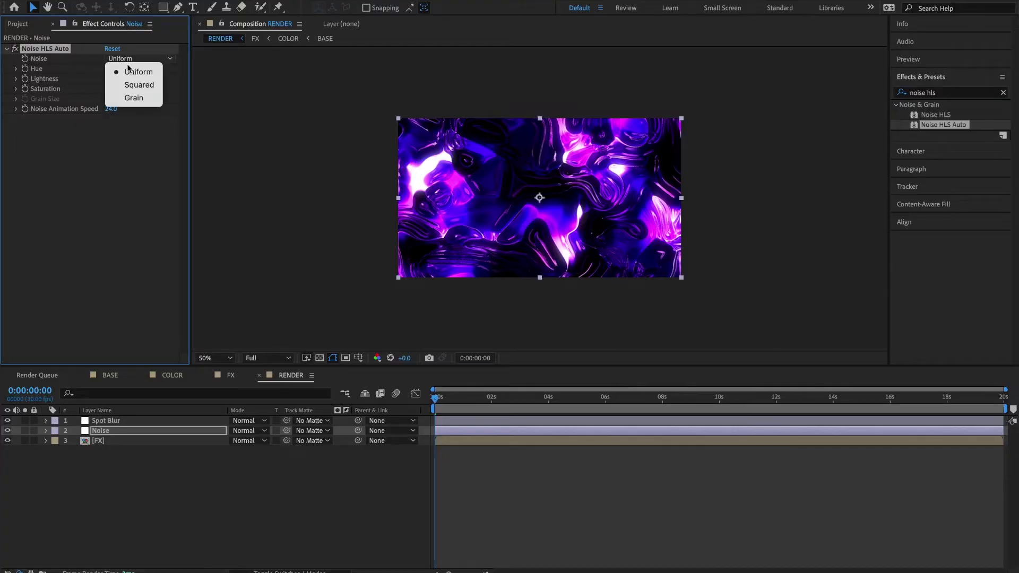
{"action": "left_click", "coordinate": [132, 97]}
{"action": "key", "text": "."}
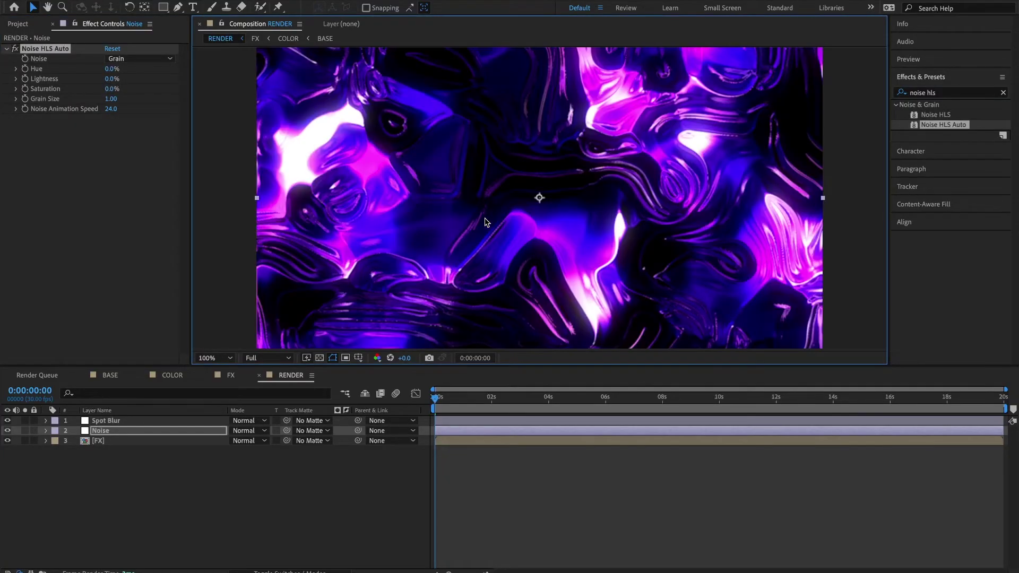
{"action": "left_click", "coordinate": [111, 69]}
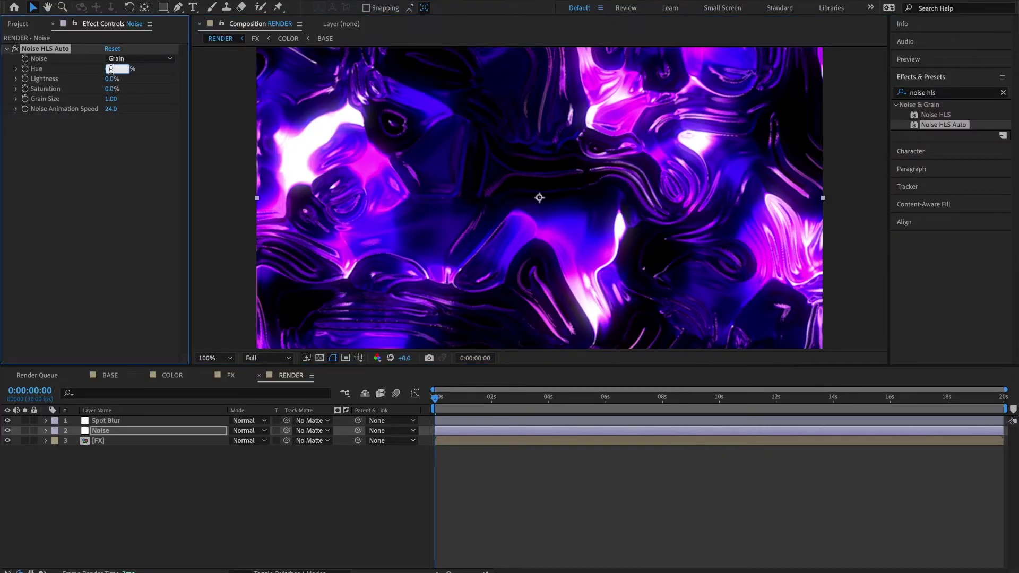
{"action": "key", "text": "Tab"}
{"action": "key", "text": "Tab"}
{"action": "key", "text": "Tab"}
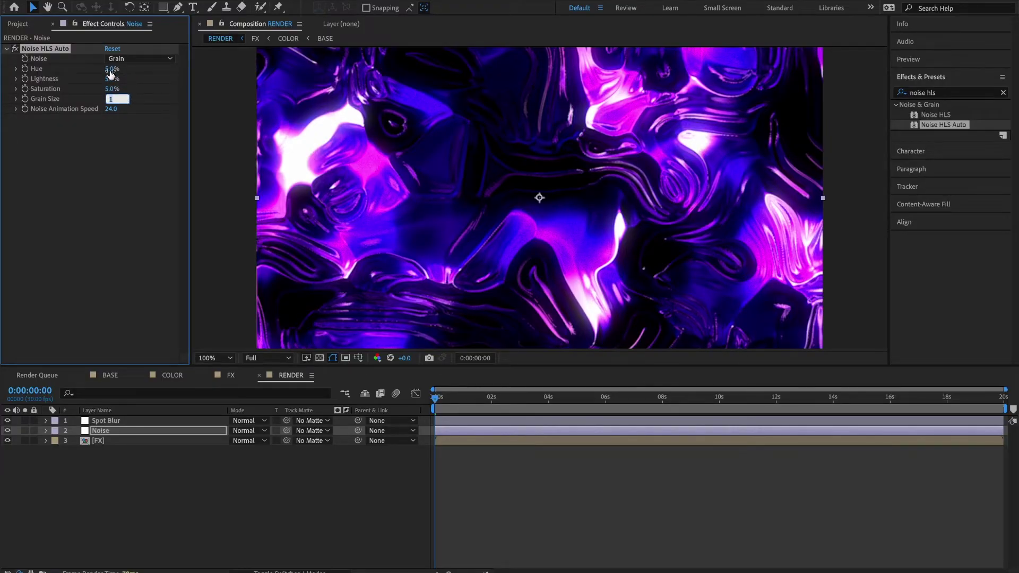
{"action": "key", "text": "Tab"}
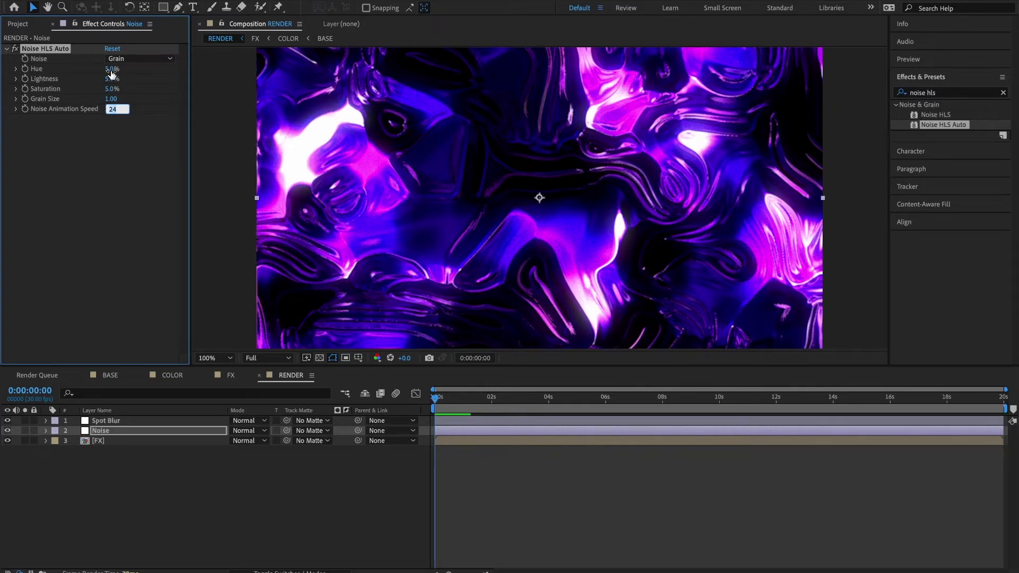
{"action": "type", "text": "12"}
{"action": "key", "text": "Return"}
Inspect the grain at 200% zoom, then return the view to 50%.
{"action": "key", "text": "period"}
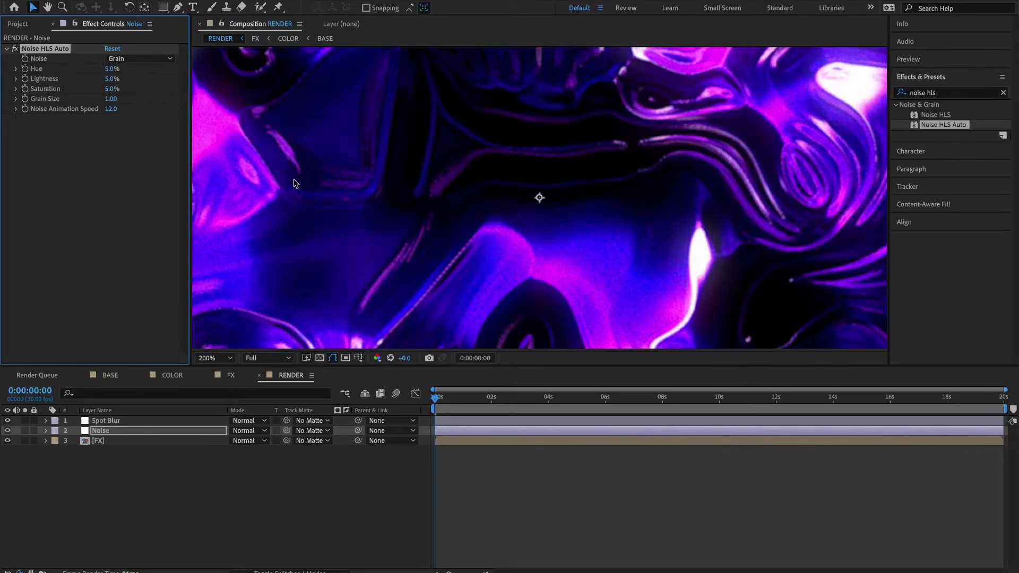
{"action": "left_click_drag", "start_coordinate": [295, 184], "coordinate": [447, 201]}
{"action": "left_click", "coordinate": [14, 50]}
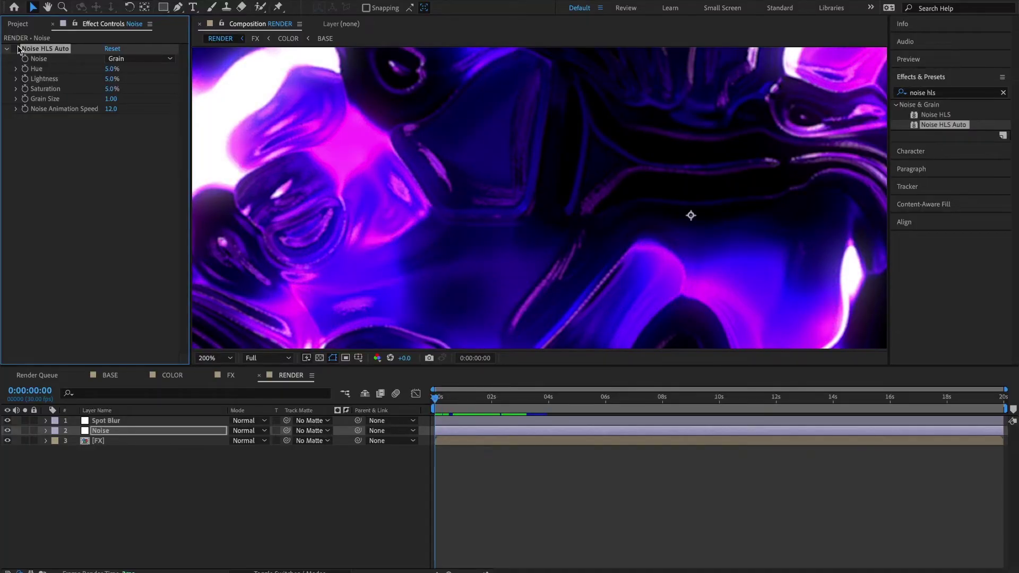
{"action": "key", "text": "comma"}
{"action": "key", "text": "comma"}
{"action": "key", "text": "comma"}
{"action": "key", "text": "comma"}
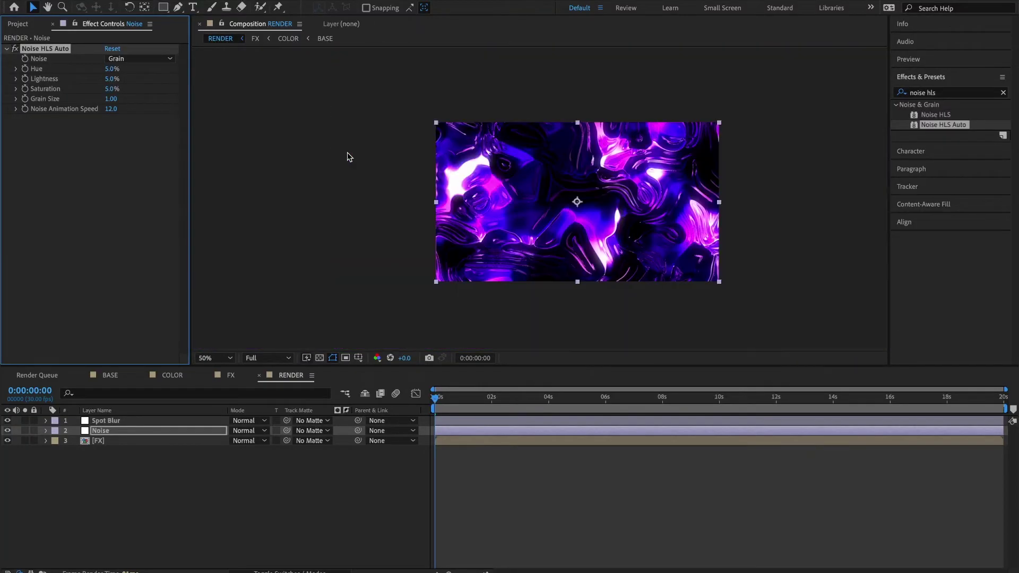
{"action": "key", "text": "h"}
{"action": "left_click_drag", "start_coordinate": [564, 180], "coordinate": [506, 163]}
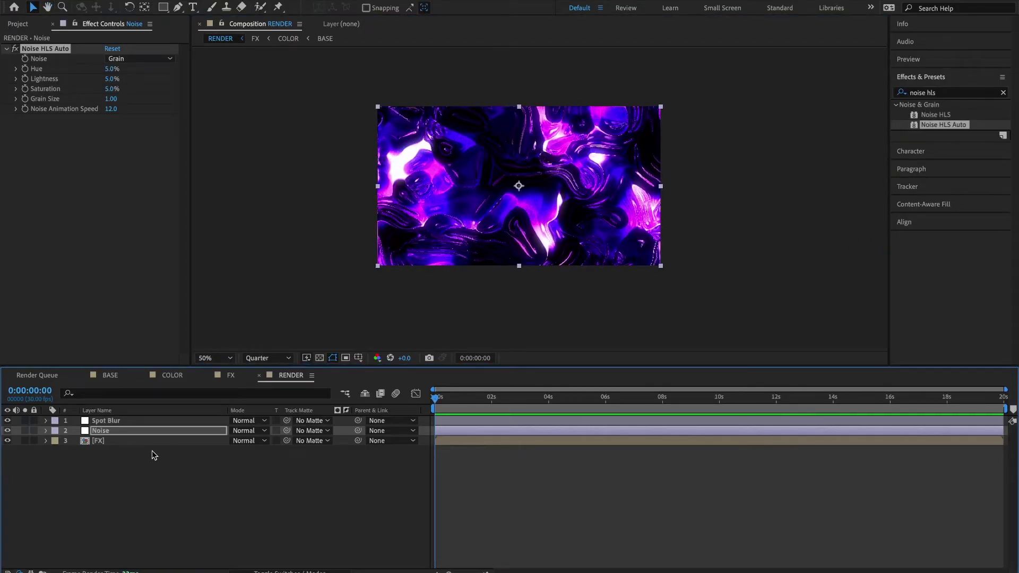
Apply Fast Box Blur to the Spot Blur layer with Blur Radius 15.
{"action": "left_click", "coordinate": [115, 422]}
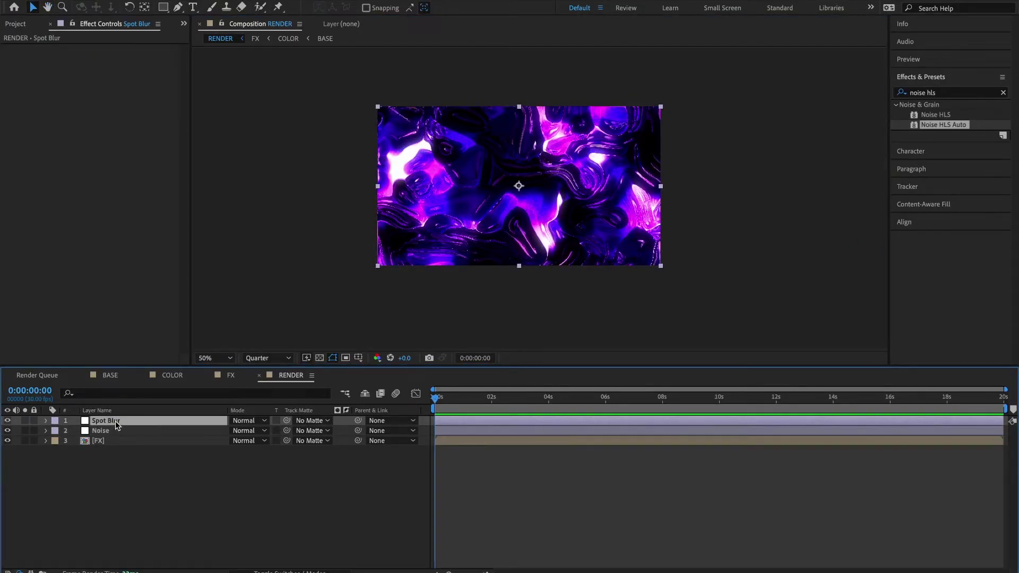
{"action": "left_click", "coordinate": [941, 93]}
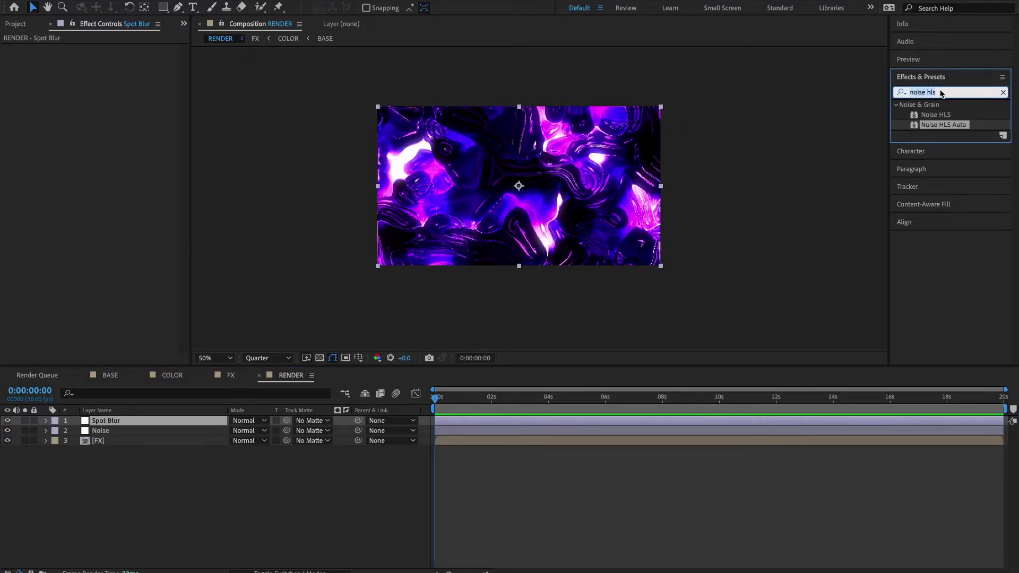
{"action": "type", "text": "fast box"}
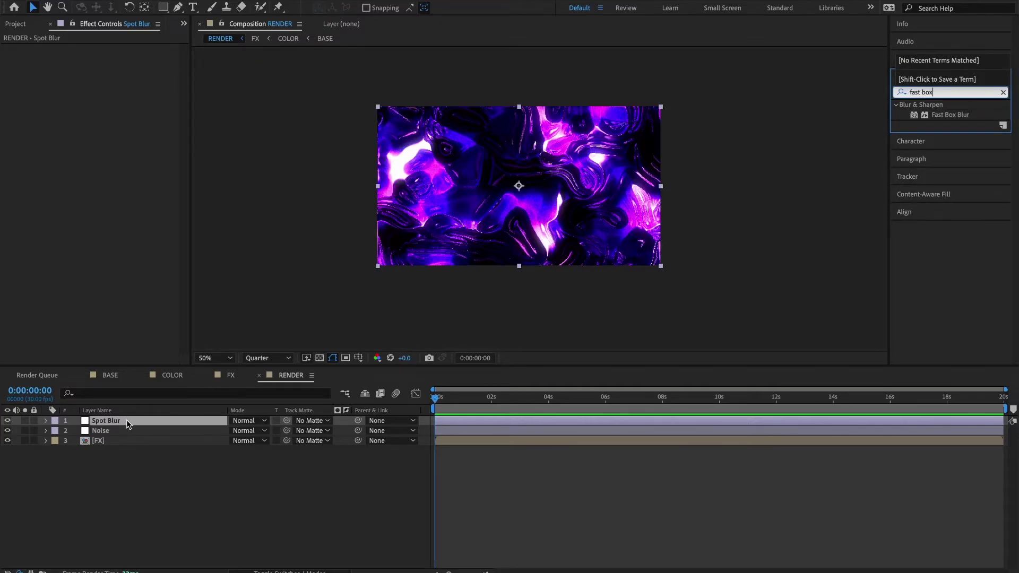
{"action": "left_click", "coordinate": [126, 420]}
{"action": "double_click", "coordinate": [950, 116]}
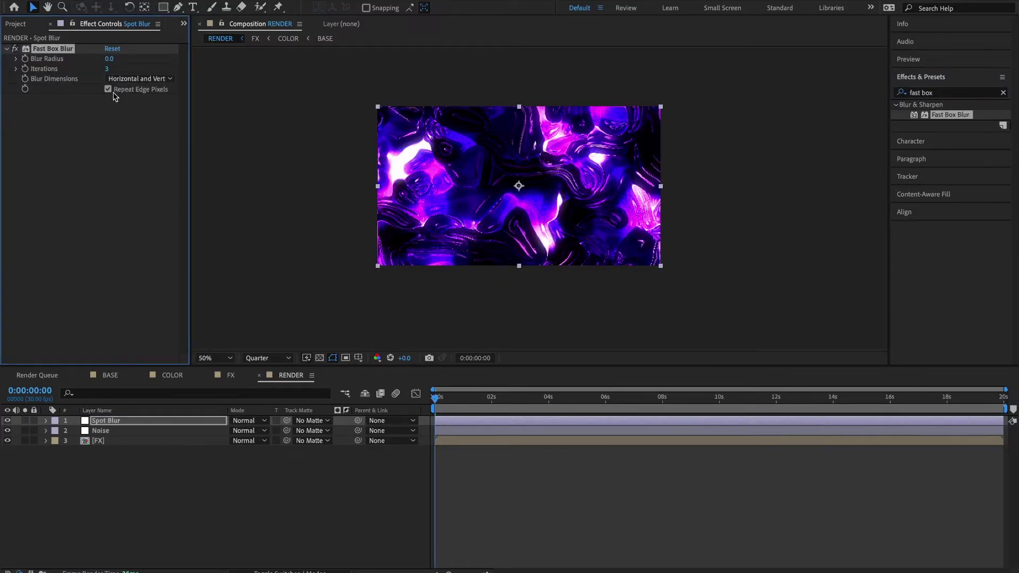
{"action": "left_click", "coordinate": [110, 58]}
{"action": "key", "text": "Return"}
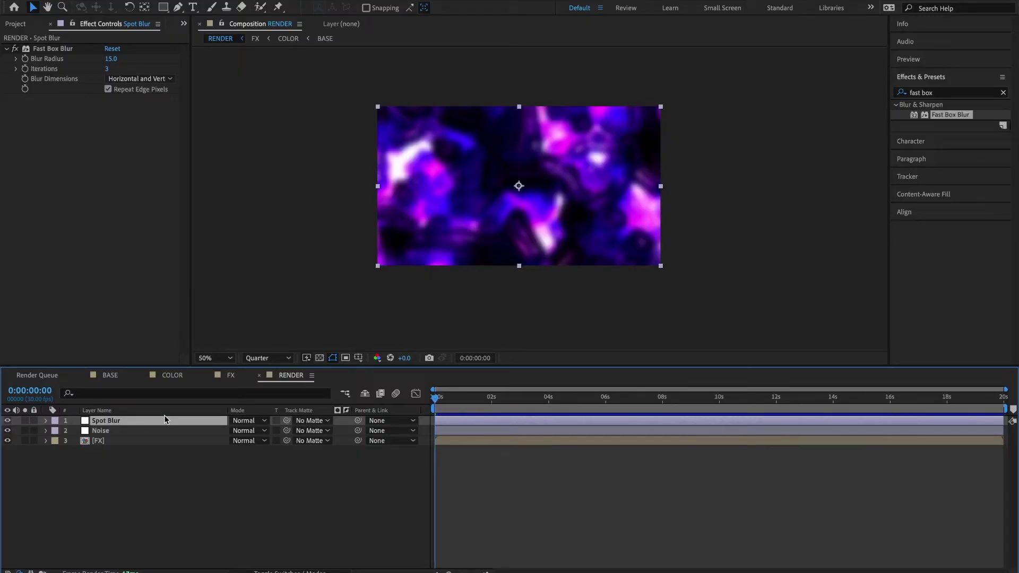
Switch to the Pen tool, disable Fast Box Blur and move to about six seconds.
{"action": "left_click", "coordinate": [179, 8]}
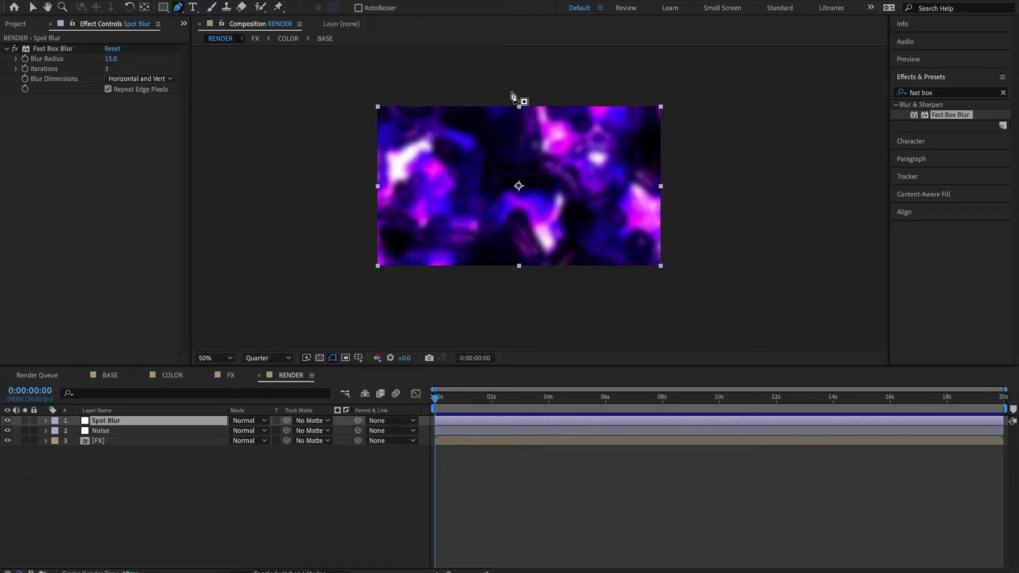
{"action": "left_click", "coordinate": [15, 48]}
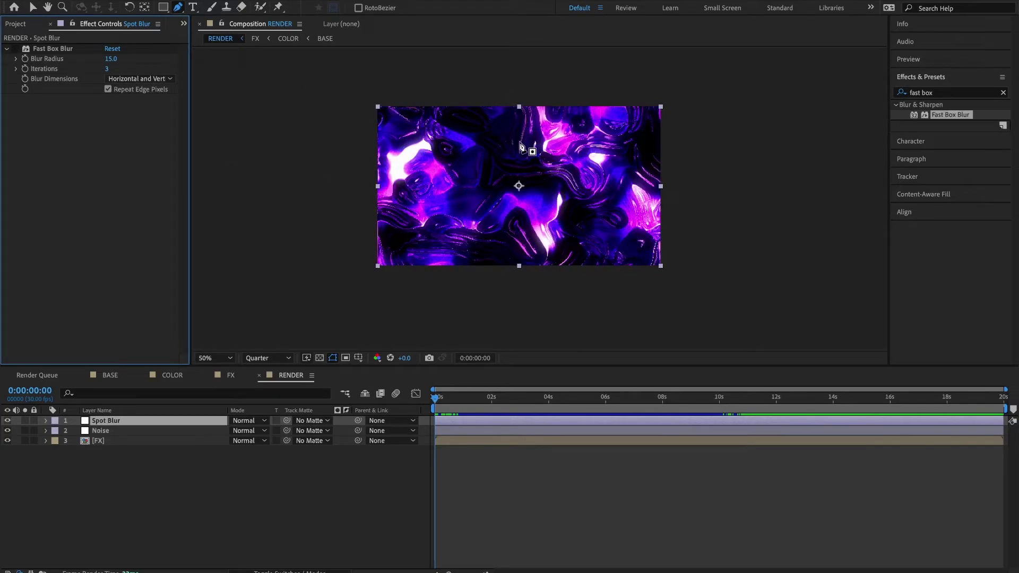
{"action": "left_click_drag", "start_coordinate": [436, 400], "coordinate": [385, 383]}
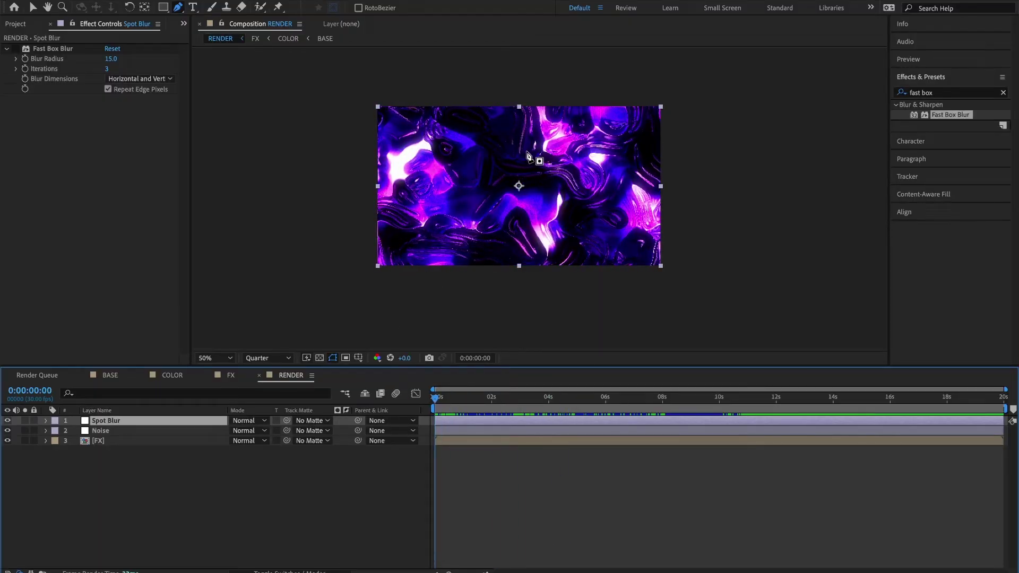
{"action": "key", "text": "period"}
{"action": "left_click_drag", "start_coordinate": [523, 90], "coordinate": [510, 180]}
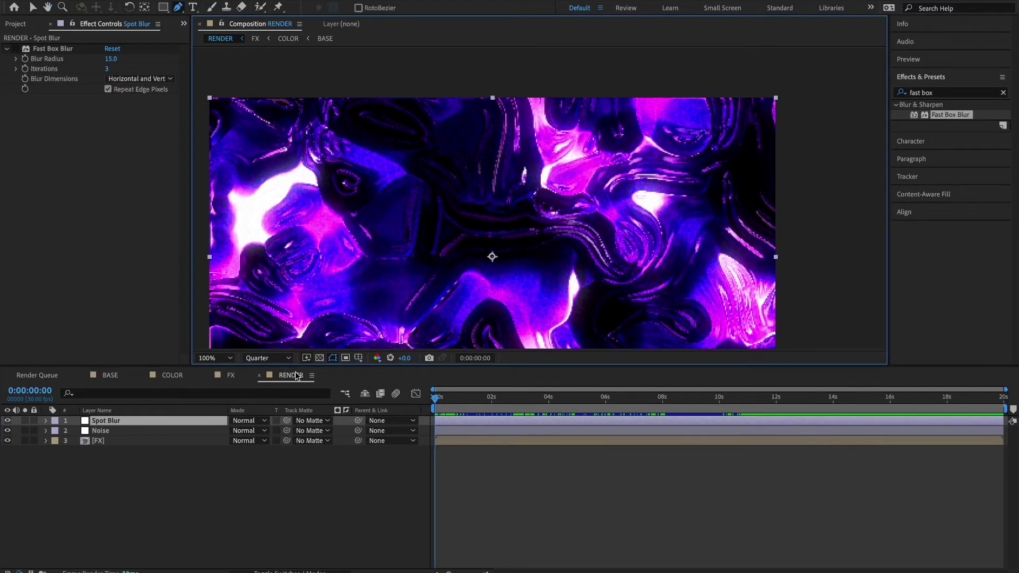
Set the preview resolution to Full and recentre the comp view.
{"action": "left_click", "coordinate": [265, 358]}
{"action": "left_click", "coordinate": [267, 385]}
{"action": "key", "text": "g"}
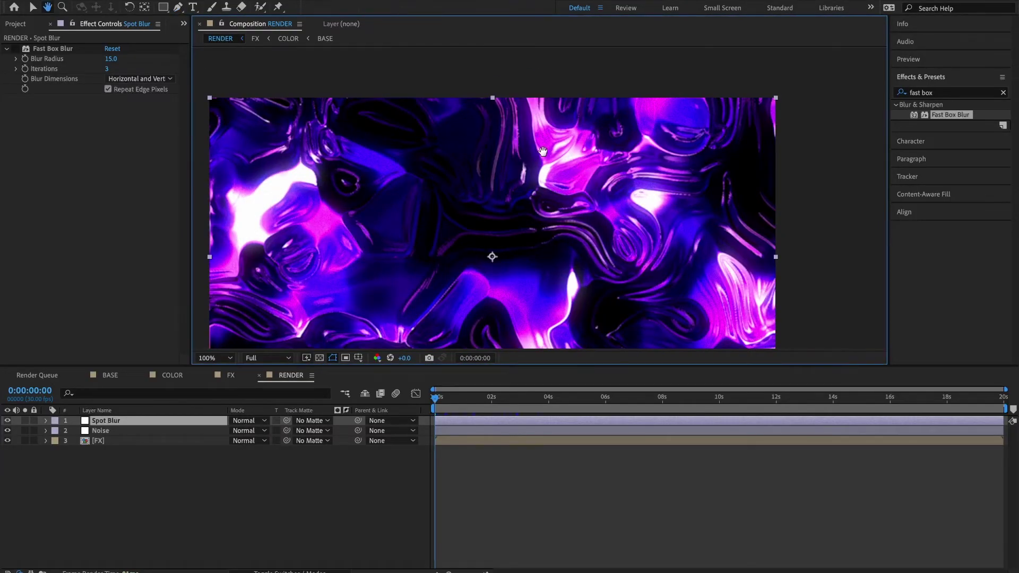
{"action": "scroll", "coordinate": [514, 124], "scroll_direction": "down", "scroll_amount": 2}
{"action": "scroll", "coordinate": [514, 125], "scroll_direction": "up", "scroll_amount": 3}
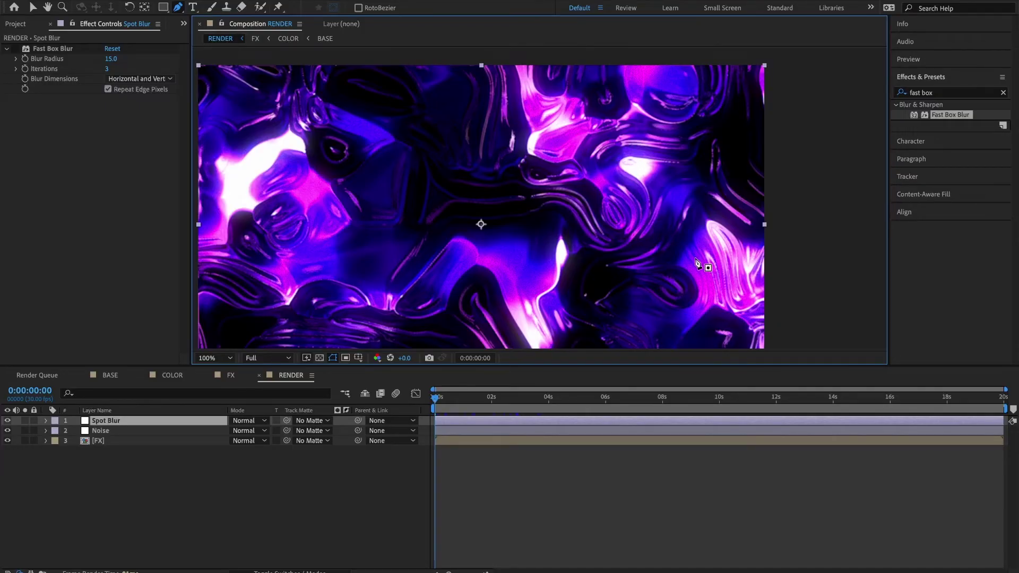
{"action": "scroll", "coordinate": [472, 271], "scroll_direction": "down", "scroll_amount": 5}
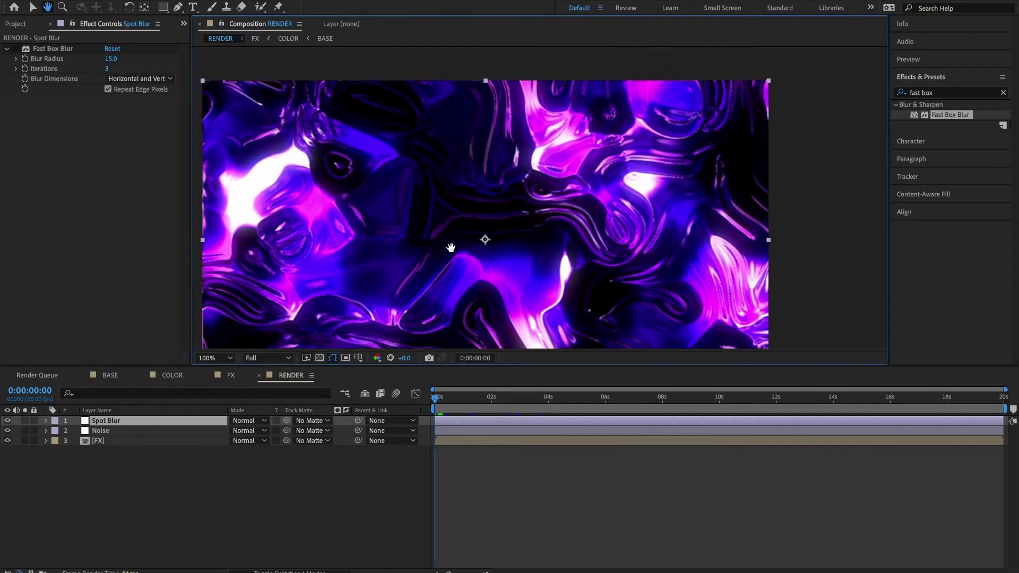
{"action": "scroll", "coordinate": [460, 203], "scroll_direction": "down", "scroll_amount": 2}
{"action": "left_click_drag", "start_coordinate": [496, 177], "coordinate": [472, 168]}
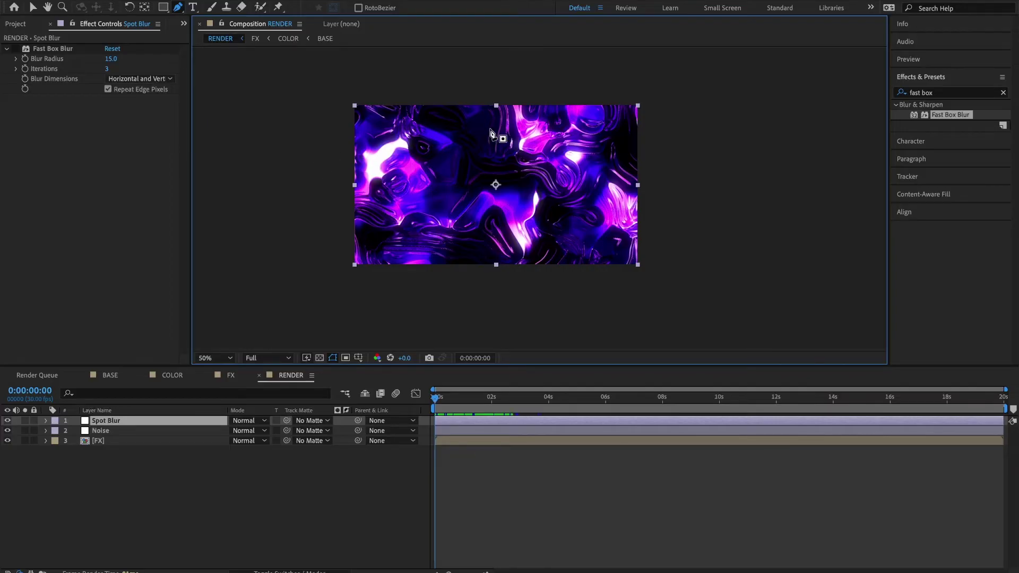
Draw a closed curved mask over the centre-right of Spot Blur, then re-enable Fast Box Blur.
{"action": "left_click", "coordinate": [496, 98]}
{"action": "left_click_drag", "start_coordinate": [500, 149], "coordinate": [563, 186]}
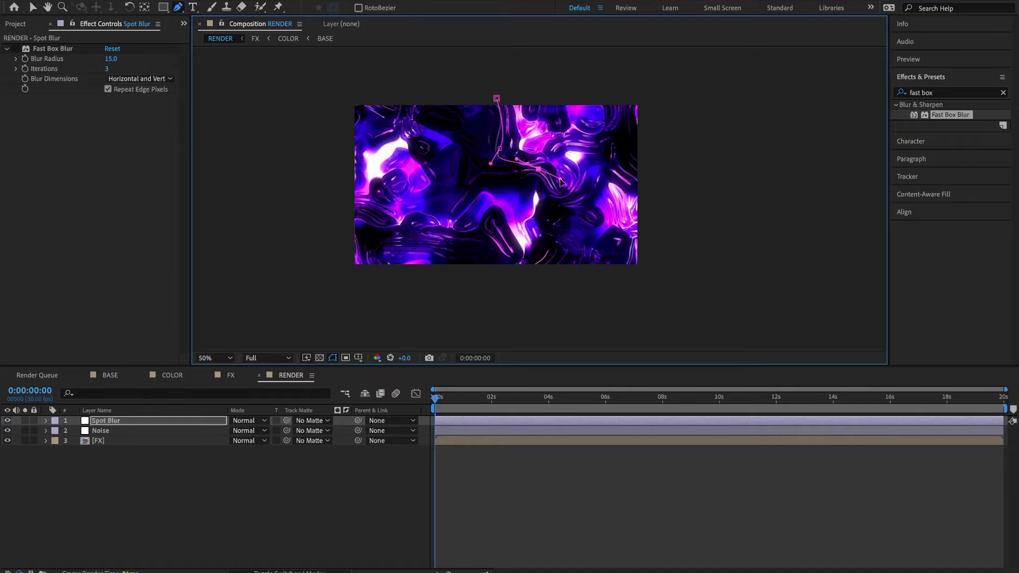
{"action": "left_click_drag", "start_coordinate": [644, 202], "coordinate": [645, 229]}
{"action": "left_click_drag", "start_coordinate": [614, 290], "coordinate": [566, 285]}
{"action": "left_click_drag", "start_coordinate": [480, 227], "coordinate": [414, 129]}
{"action": "left_click_drag", "start_coordinate": [497, 99], "coordinate": [540, 113]}
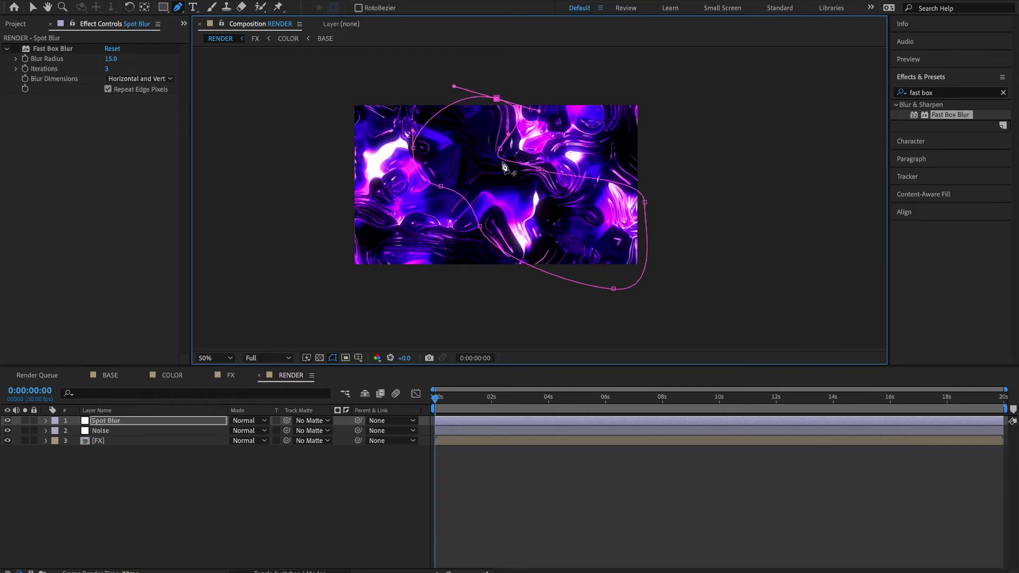
{"action": "left_click_drag", "start_coordinate": [502, 150], "coordinate": [545, 160]}
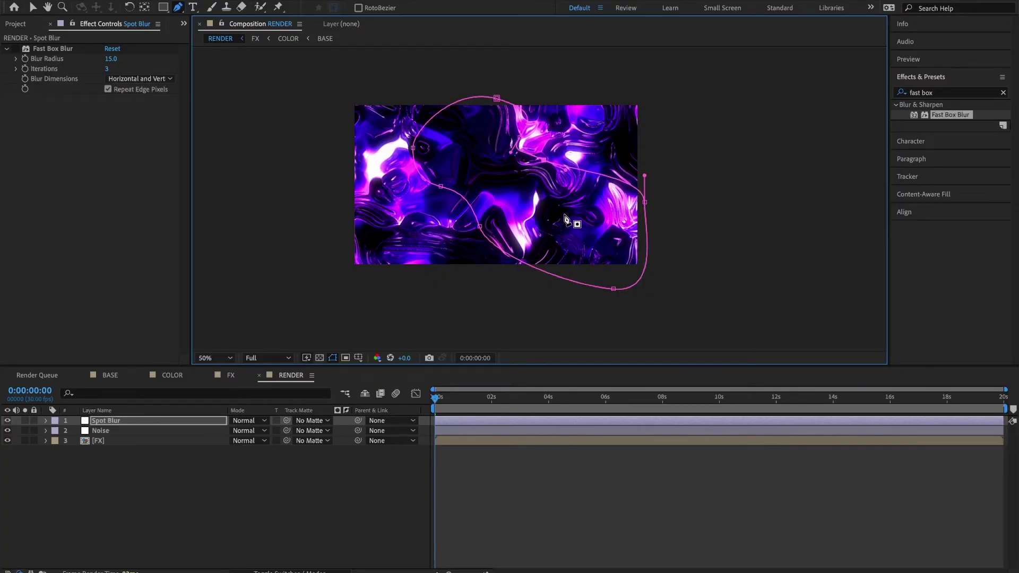
{"action": "left_click", "coordinate": [15, 49]}
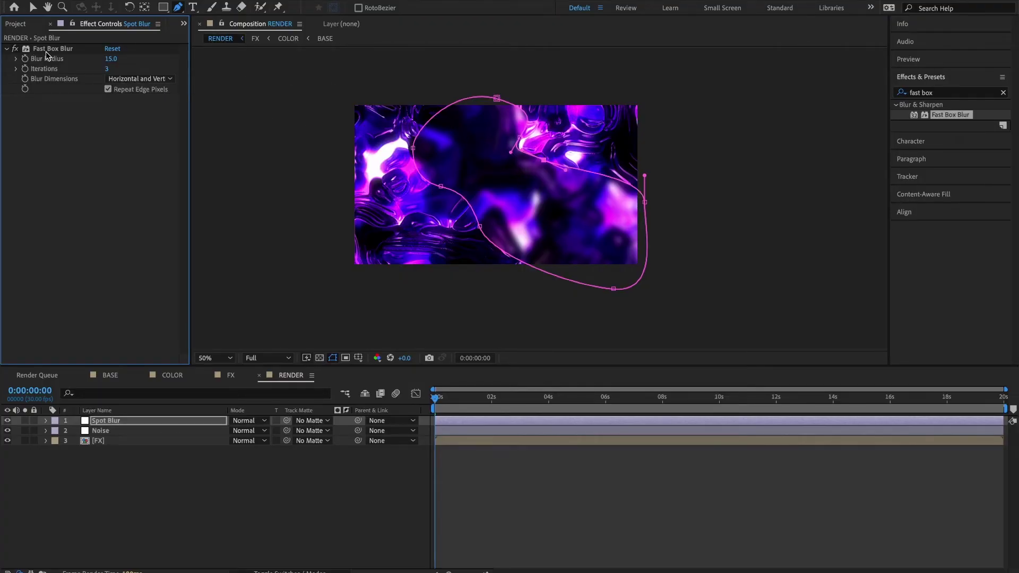
{"action": "left_click", "coordinate": [32, 9]}
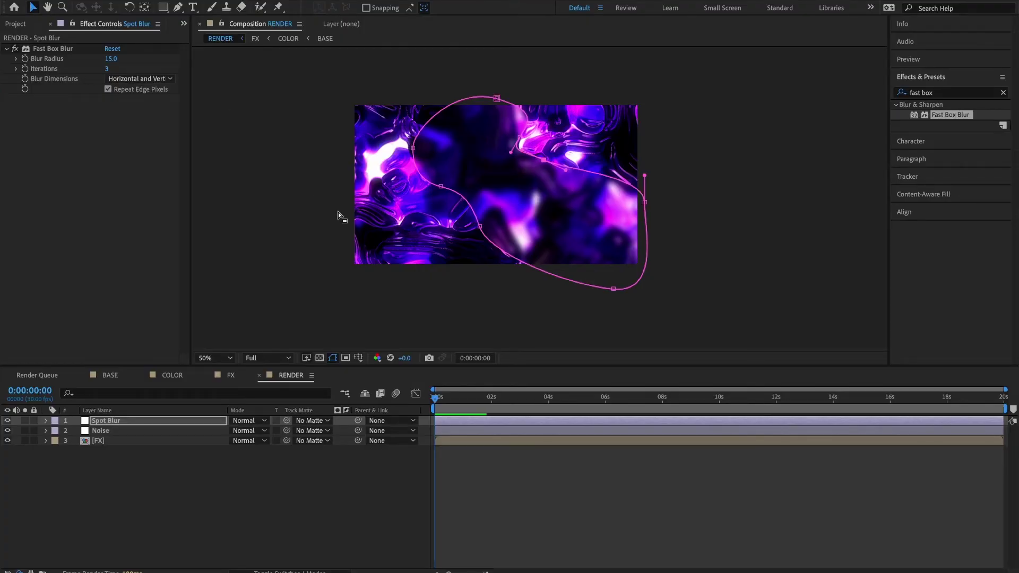
Expand Spot Blur's Mask 1 settings and check Inverted so the outside is blurred.
{"action": "left_click", "coordinate": [135, 423]}
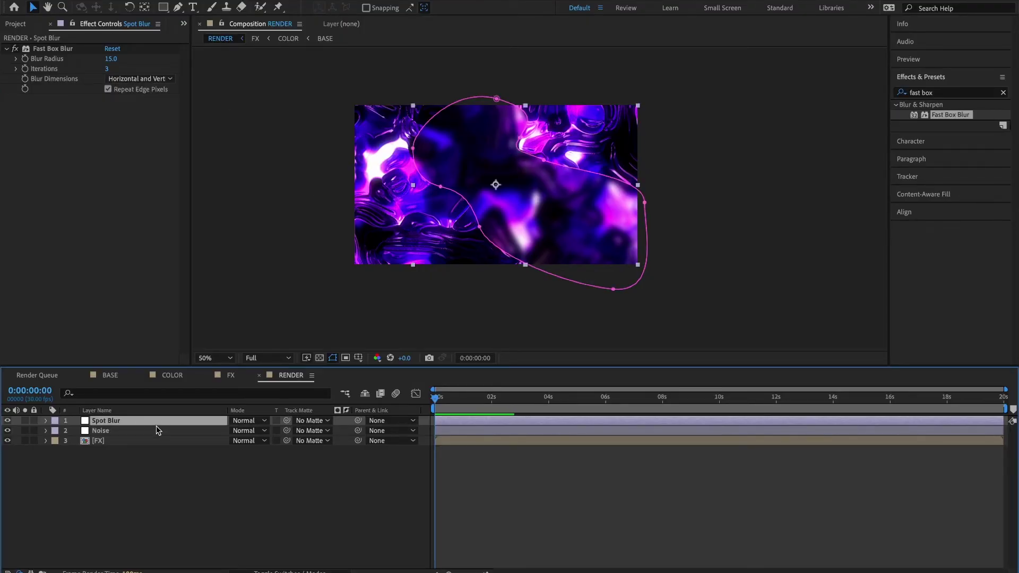
{"action": "left_click", "coordinate": [47, 421]}
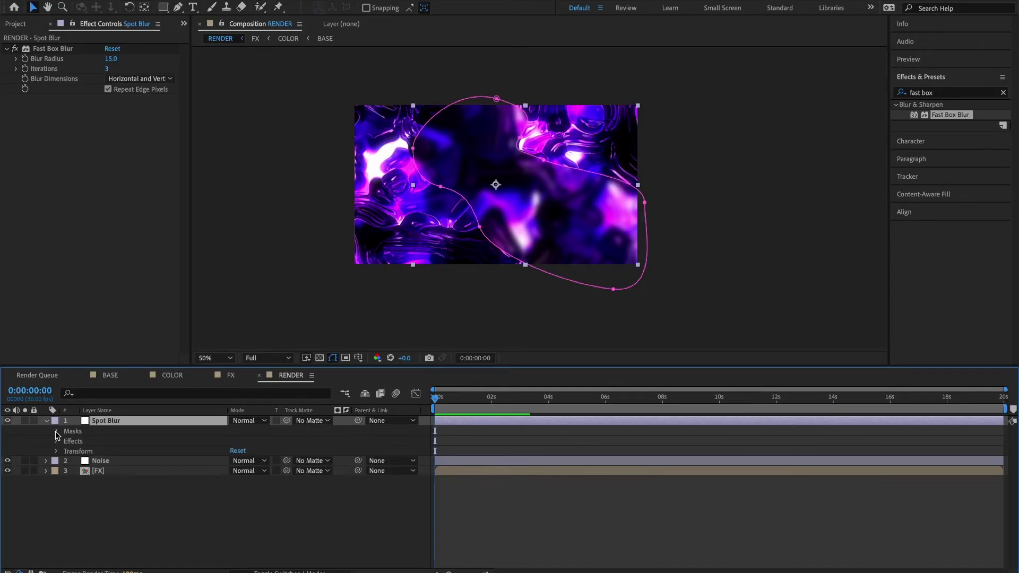
{"action": "left_click", "coordinate": [56, 431]}
{"action": "left_click", "coordinate": [67, 442]}
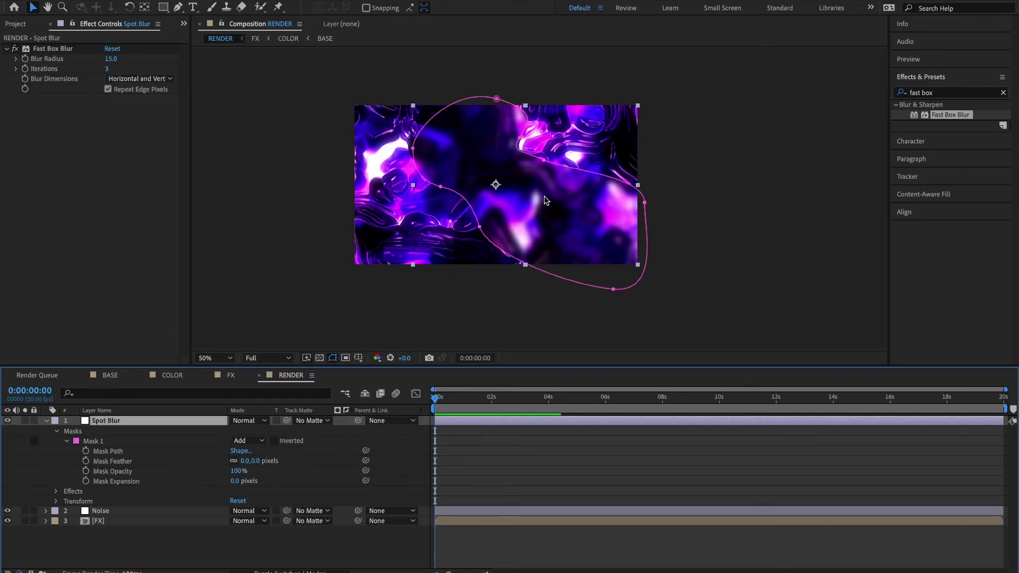
{"action": "left_click", "coordinate": [274, 441]}
Drop preview resolution to Third and compare Mask Feather values of 200 and 0.
{"action": "left_click", "coordinate": [281, 359]}
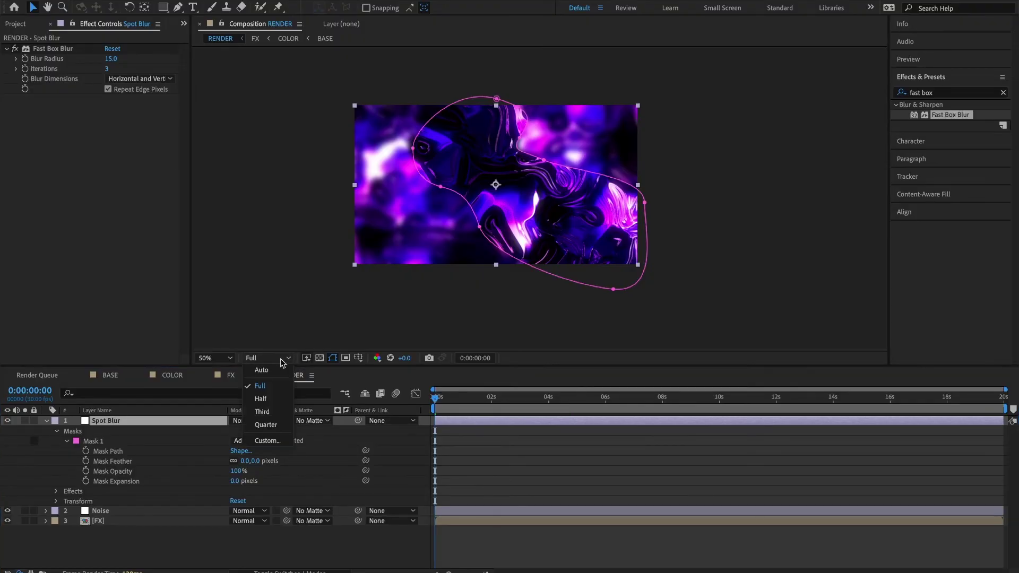
{"action": "left_click", "coordinate": [262, 412]}
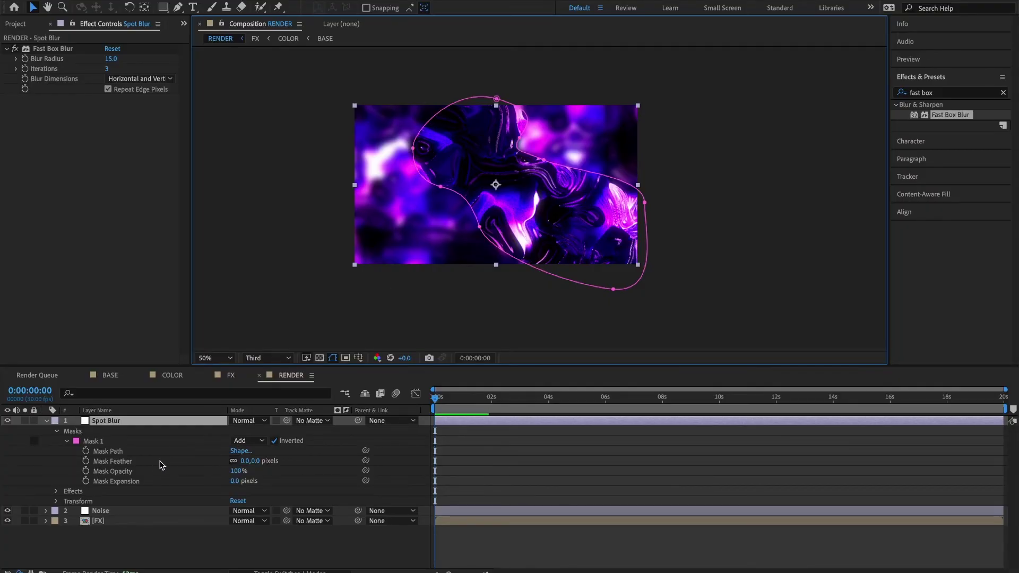
{"action": "left_click", "coordinate": [244, 461]}
{"action": "type", "text": "200"}
{"action": "key", "text": "Return"}
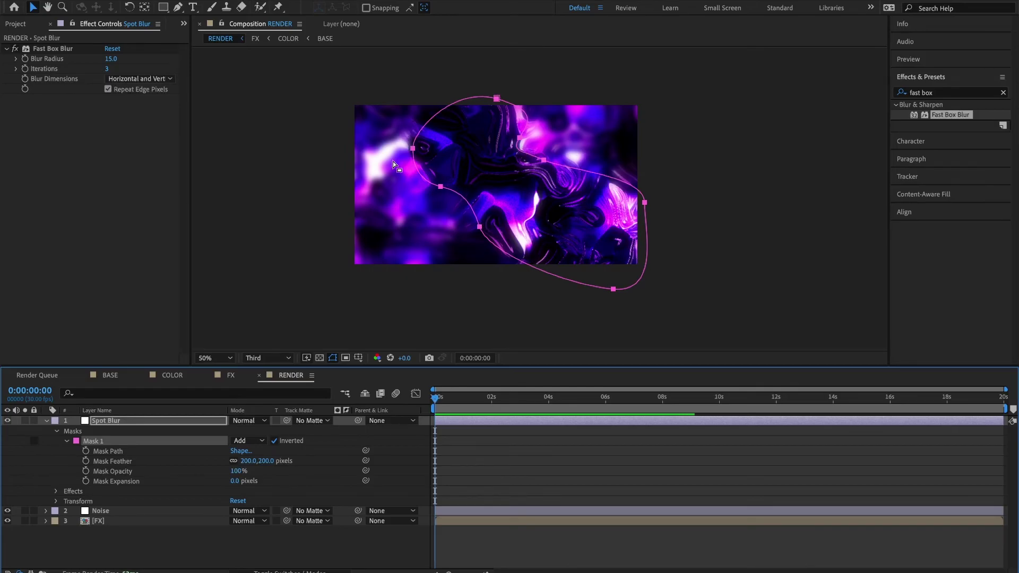
{"action": "left_click", "coordinate": [248, 461]}
{"action": "type", "text": "0"}
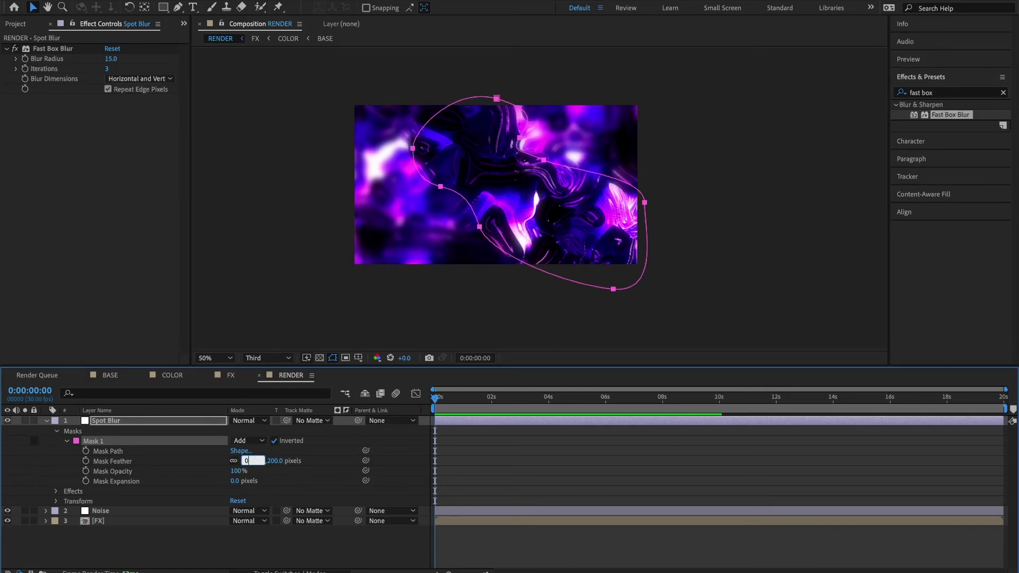
{"action": "key", "text": "Return"}
Deselect the mask, pan the magnified view and set preview resolution to Full.
{"action": "left_click", "coordinate": [411, 93]}
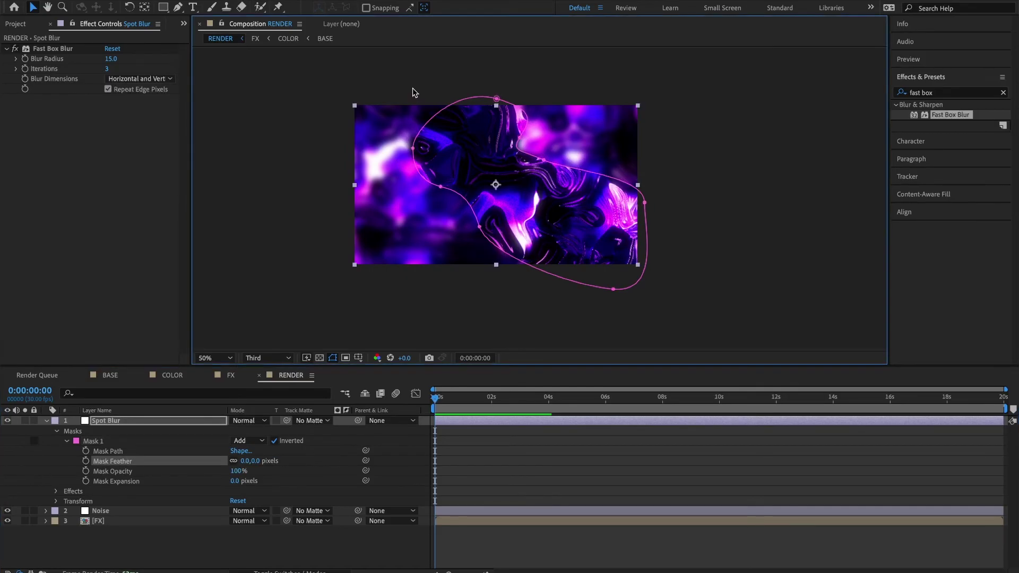
{"action": "left_click", "coordinate": [449, 100]}
{"action": "scroll", "coordinate": [512, 147], "scroll_direction": "up", "scroll_amount": 2}
{"action": "left_click_drag", "start_coordinate": [377, 133], "coordinate": [370, 154]}
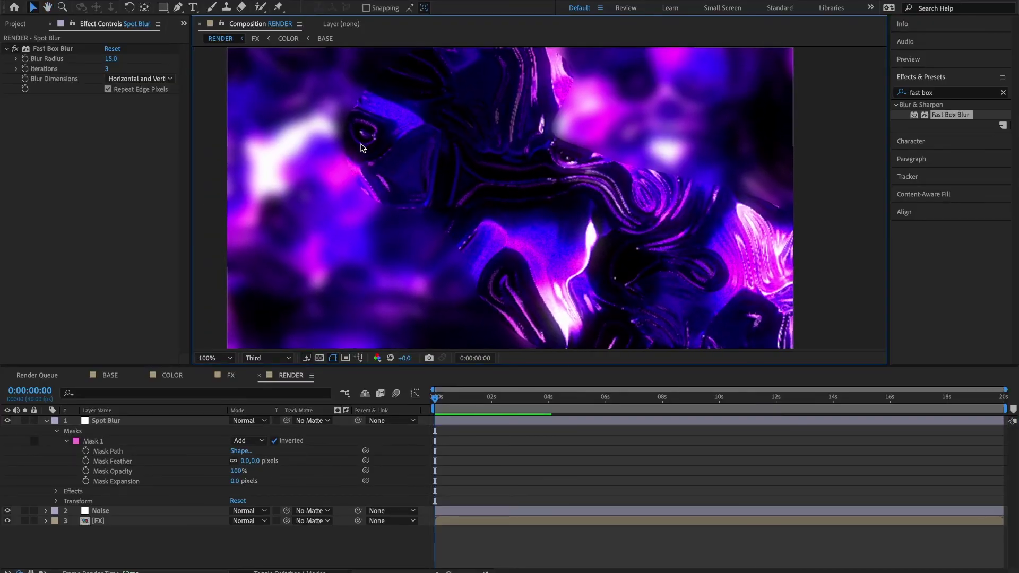
{"action": "left_click", "coordinate": [275, 358]}
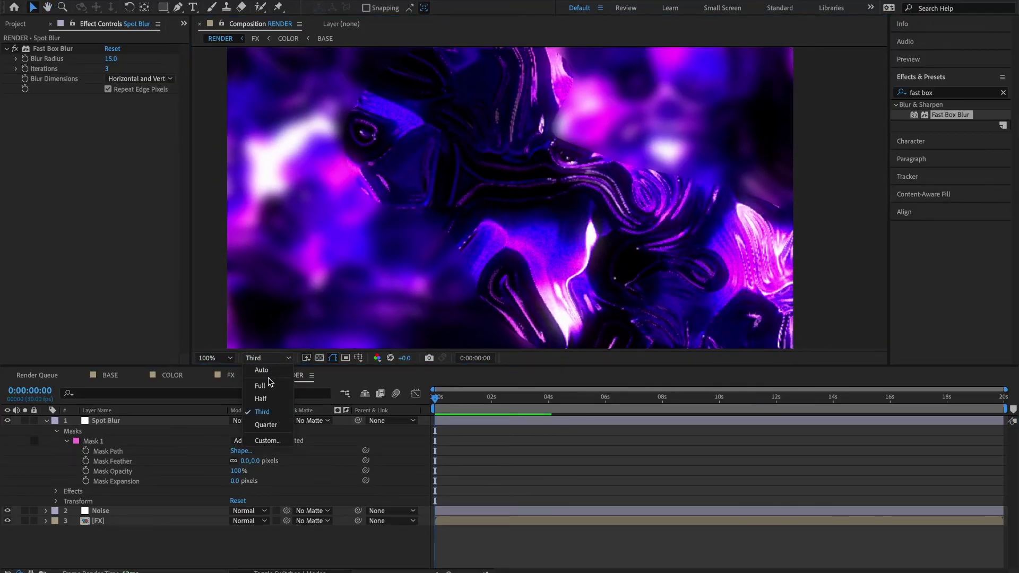
{"action": "left_click", "coordinate": [267, 374]}
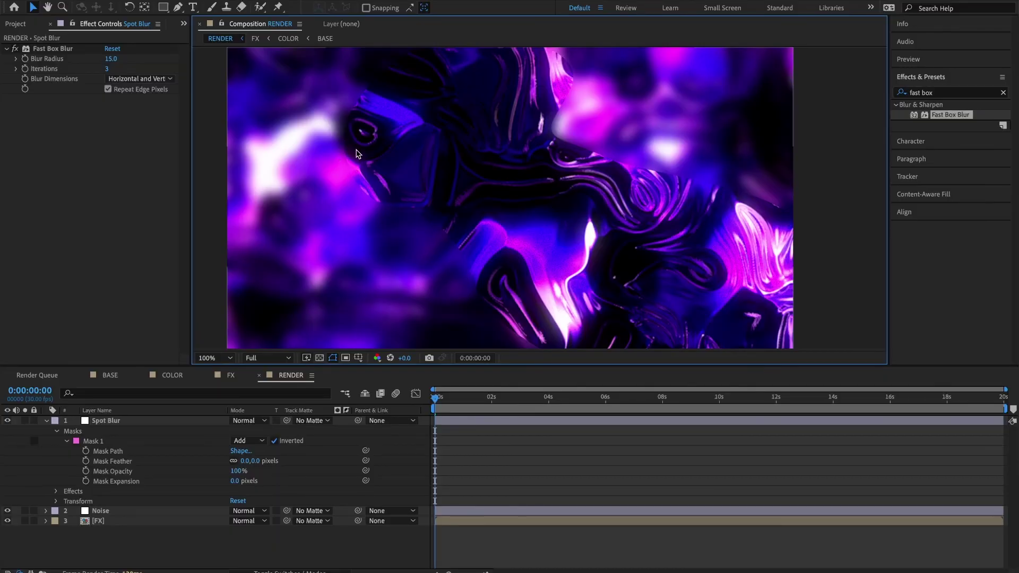
Set Mask Feather back to 200 and deselect the layer to judge the result.
{"action": "left_click", "coordinate": [245, 461]}
{"action": "type", "text": "200"}
{"action": "key", "text": "Return"}
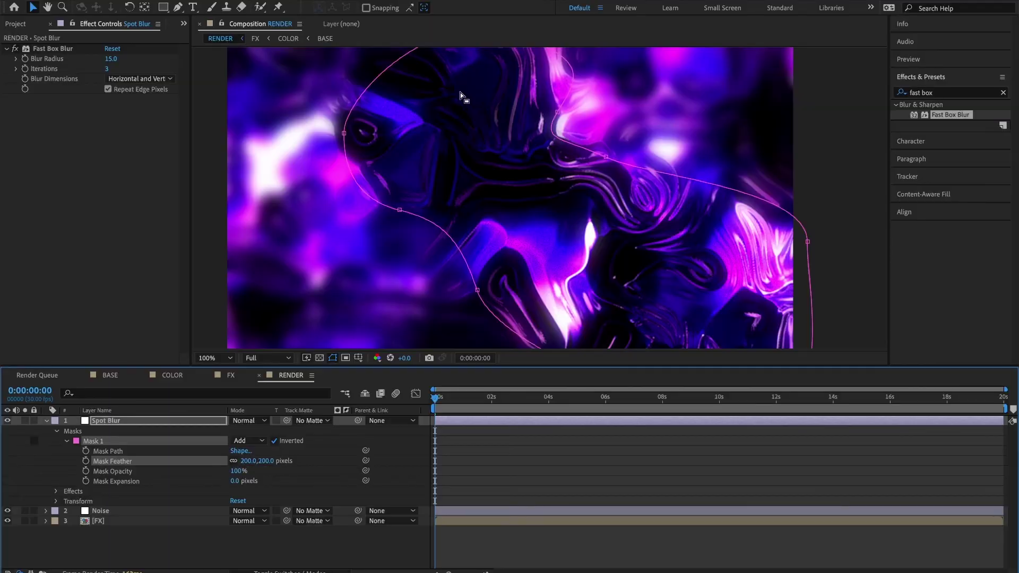
{"action": "left_click", "coordinate": [209, 173]}
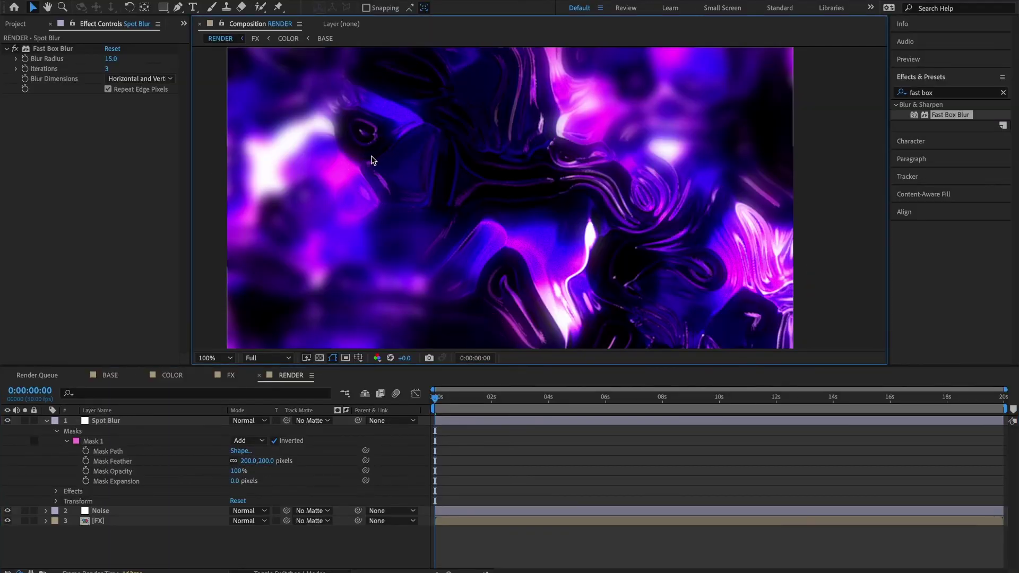
Preview the RENDER comp, then replay it from 0:00:10:12.
{"action": "scroll", "coordinate": [406, 184], "scroll_direction": "down", "scroll_amount": 2}
{"action": "key", "text": "space"}
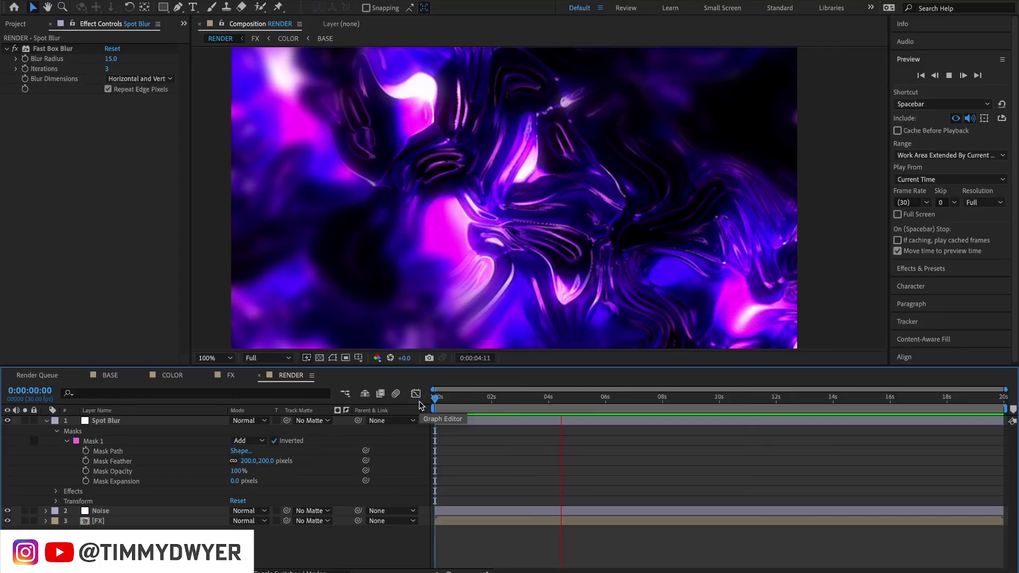
{"action": "left_click", "coordinate": [731, 399]}
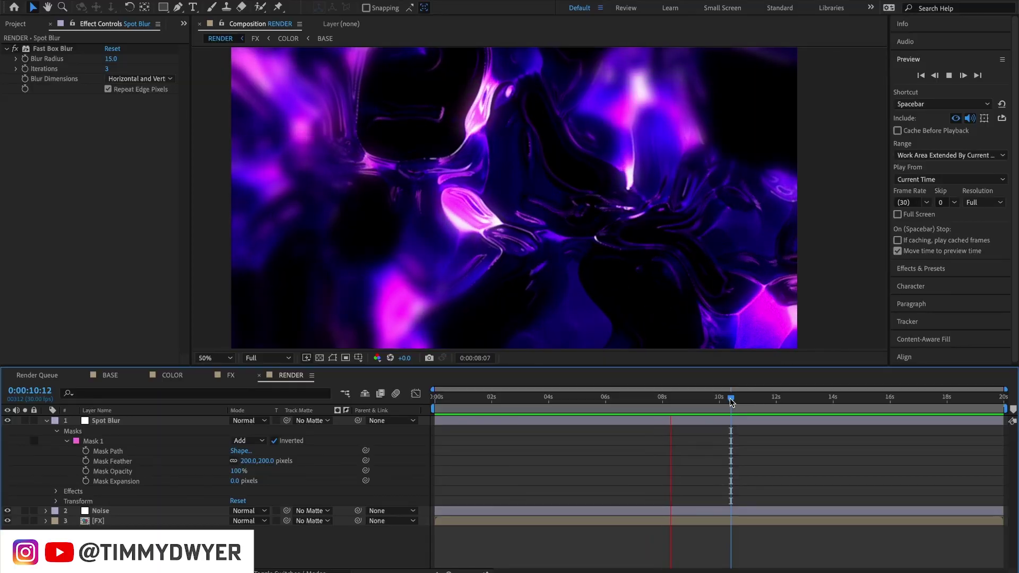
{"action": "key", "text": "comma"}
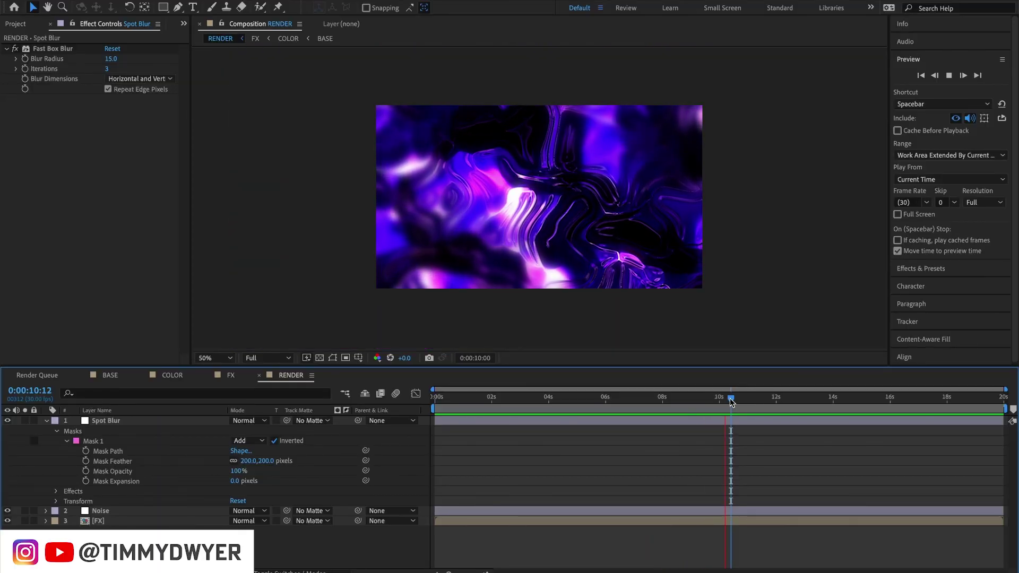